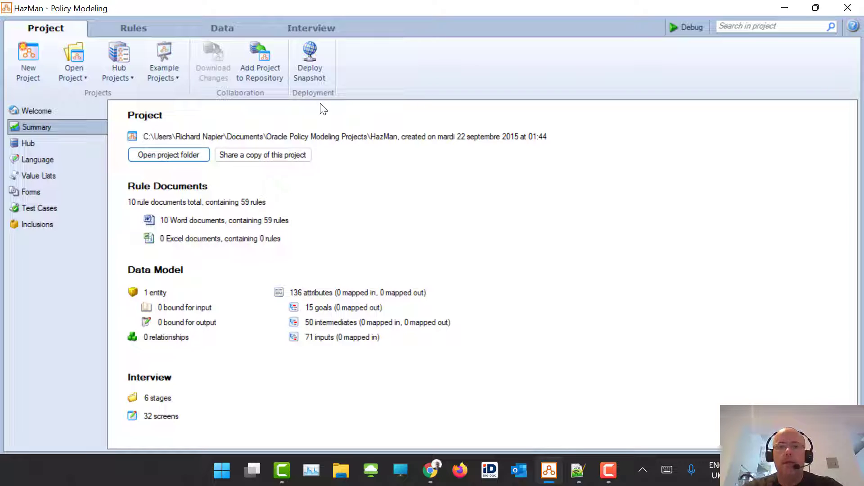
- Open the Hazard Management example project, copying it over the existing HazMan project
click(171, 71)
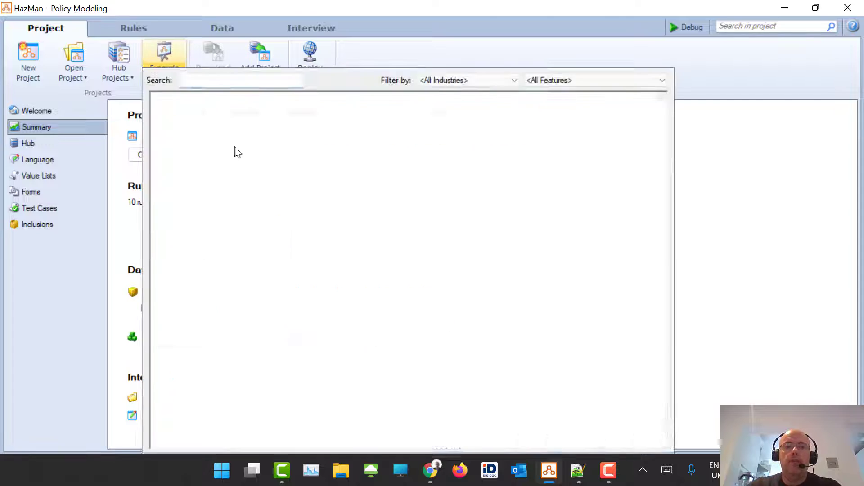
scroll(326, 223, down, 3)
scroll(326, 223, down, 10)
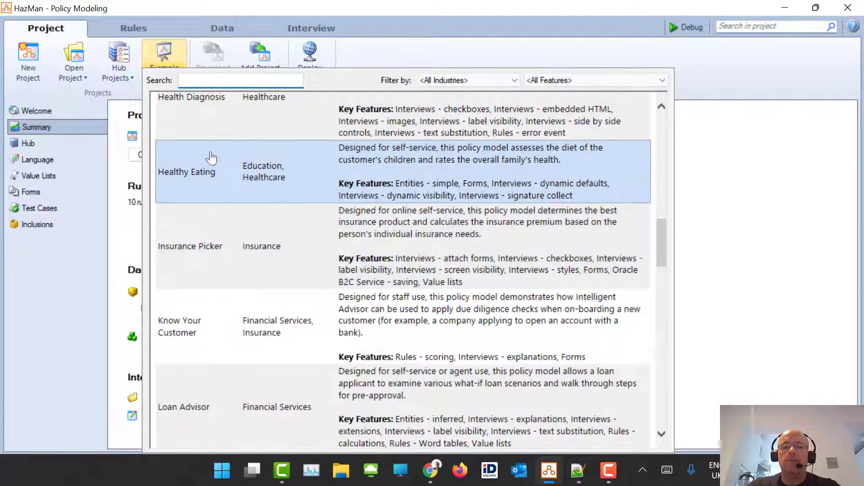
scroll(211, 158, up, 3)
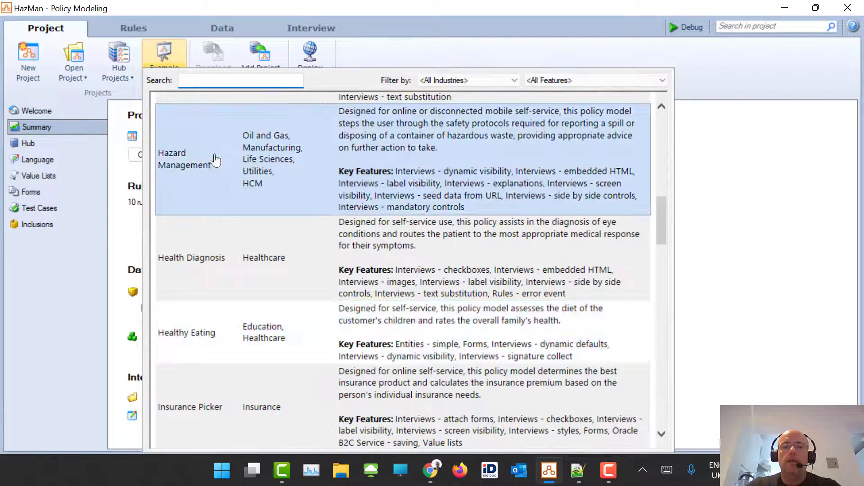
click(263, 171)
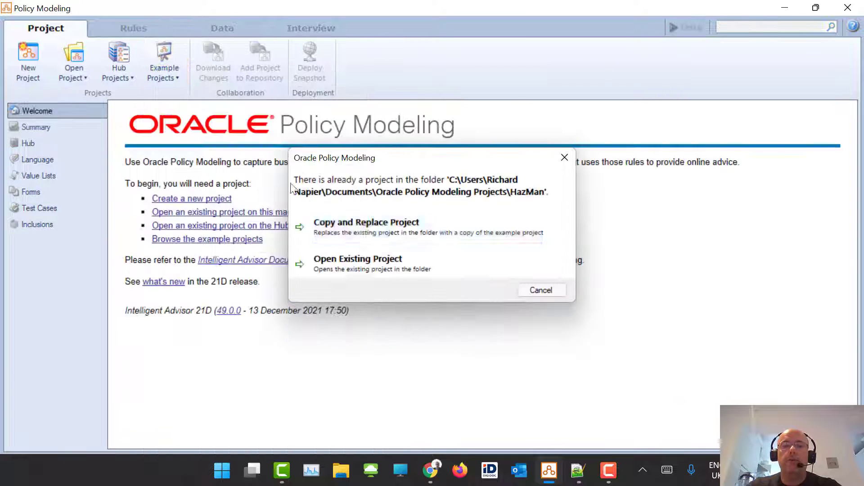
click(398, 227)
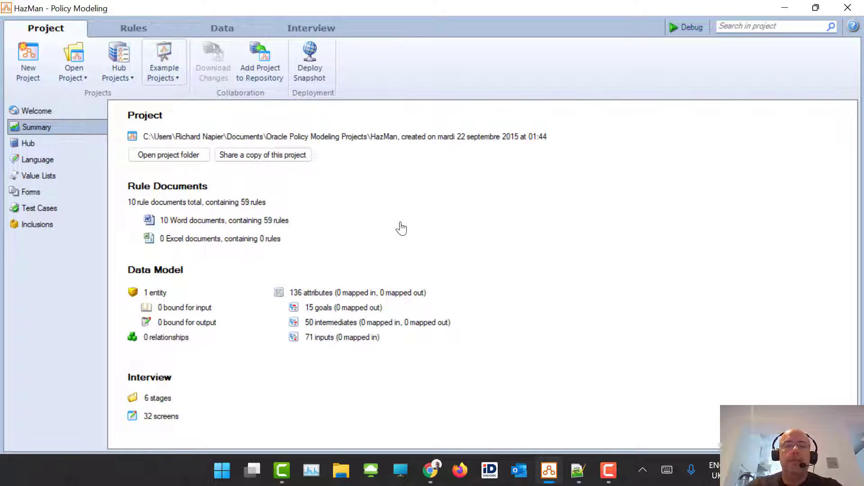
- Examine the interview purpose attribute collected on the Hazard Management interview screen, including its name and URL seeding setting, without changing it
click(315, 28)
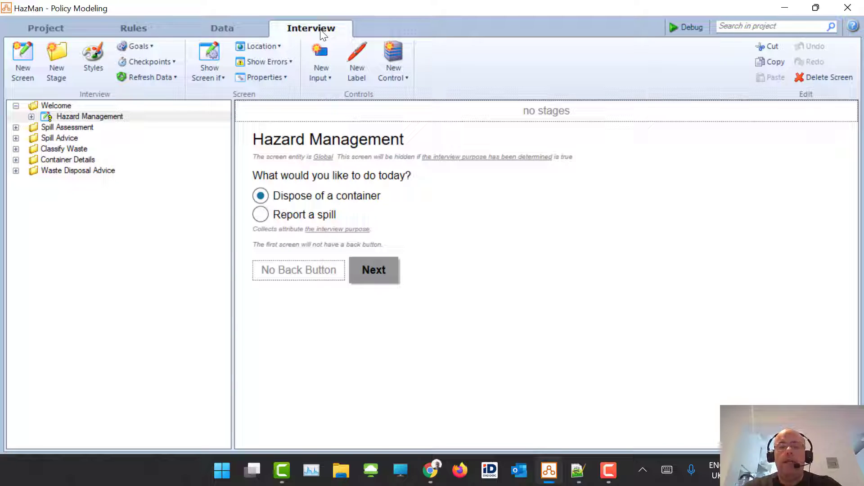
click(355, 210)
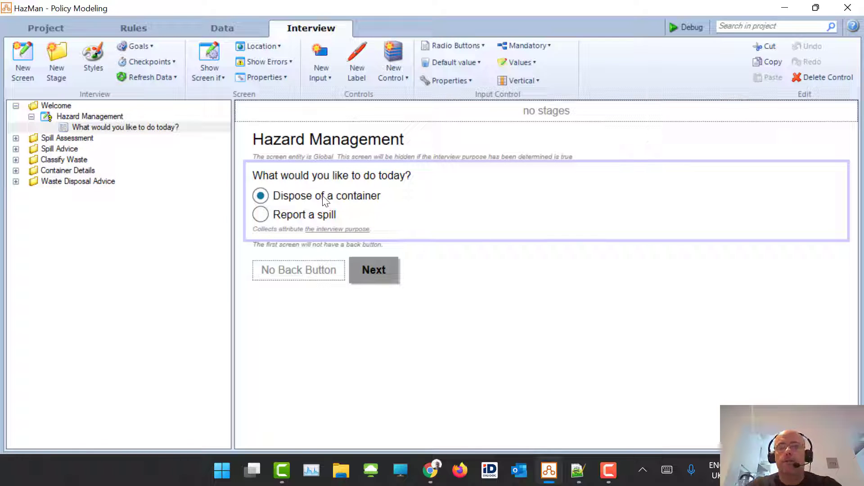
mouse_move(323, 197)
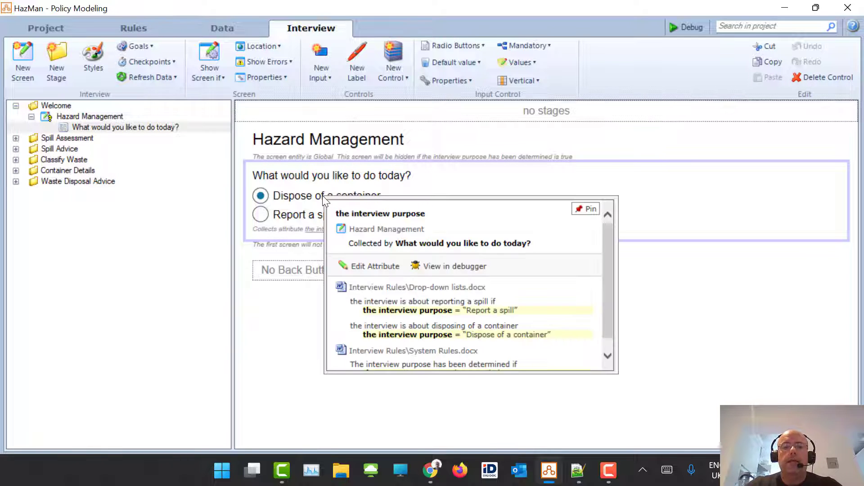
click(375, 267)
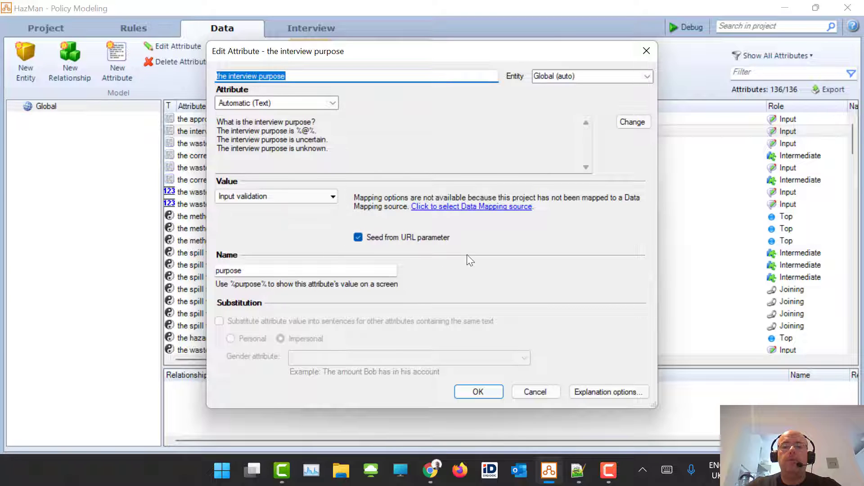
click(539, 400)
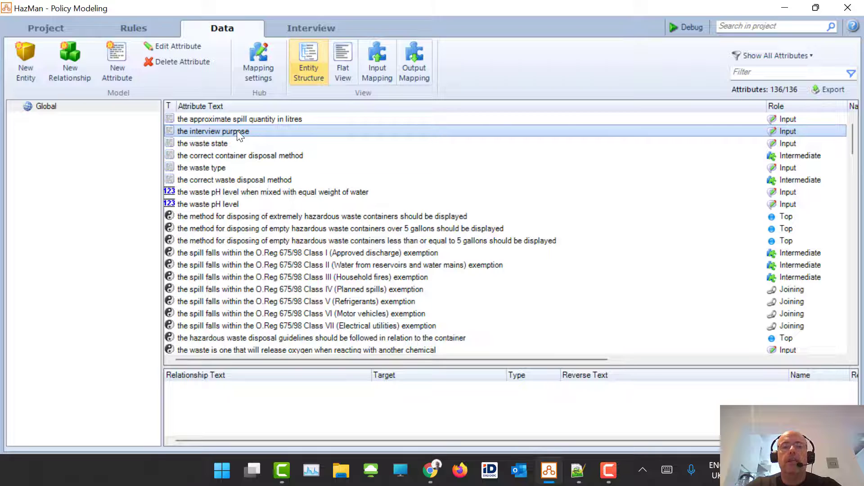
click(323, 27)
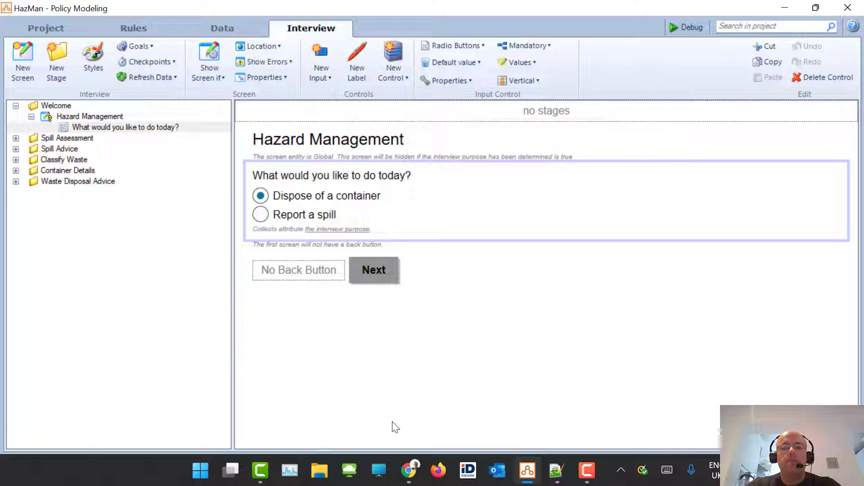
- Switch to Chrome, find Hazard Management in the example policy models documentation, and open its live deployment in a new tab
click(411, 473)
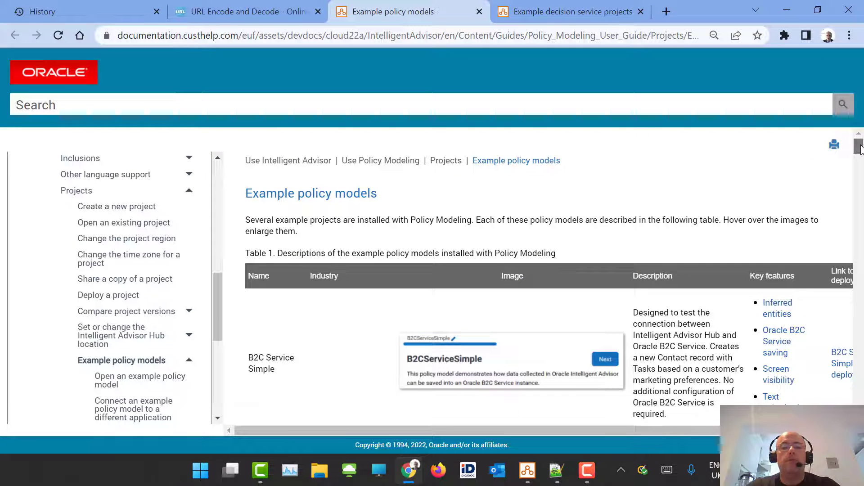
drag(860, 149, 861, 241)
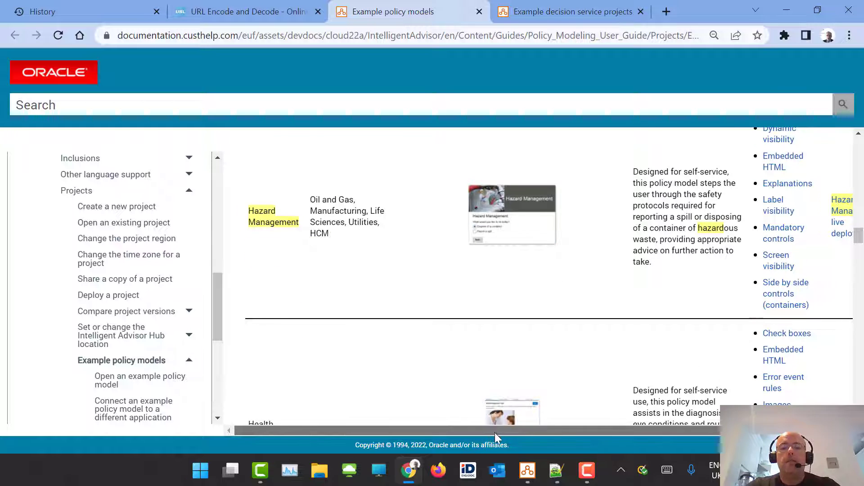
drag(495, 432, 531, 432)
right_click(816, 219)
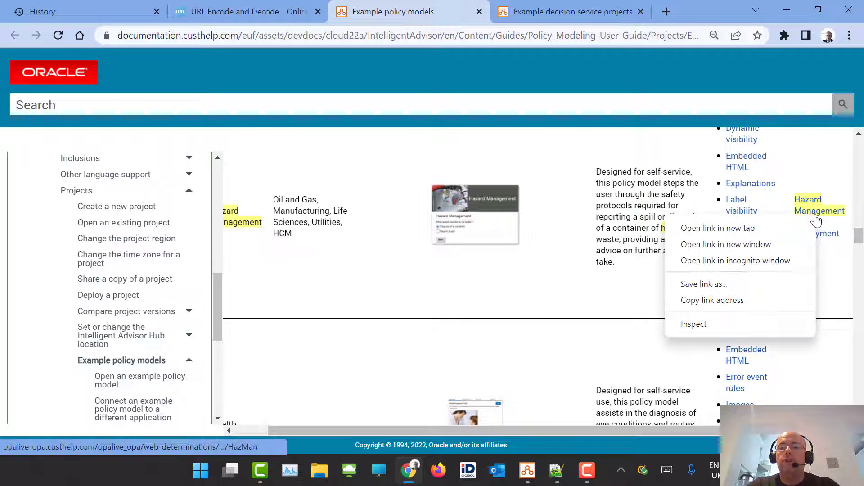
click(755, 233)
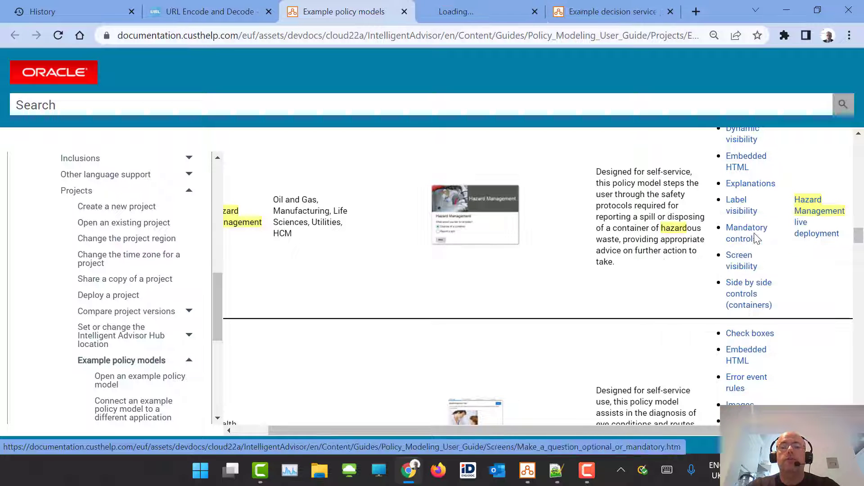
click(468, 10)
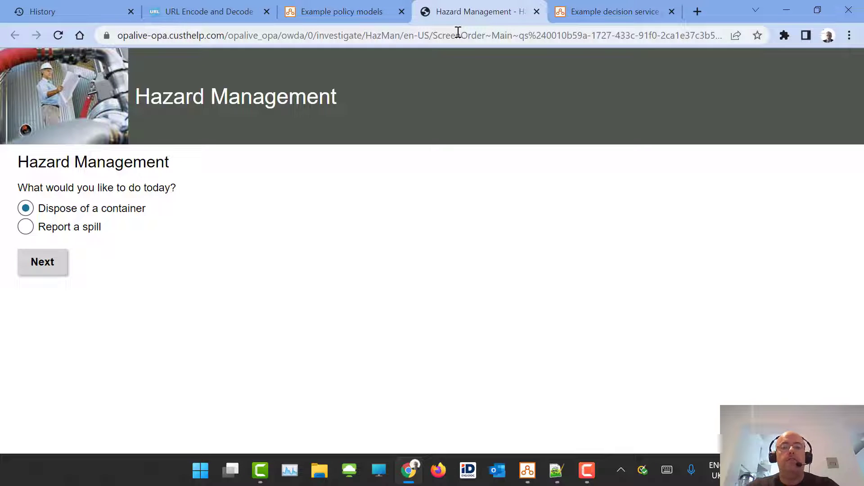
- Complete the live interview for disposing of a container, answering Liquid for the waste description and Non-hazardous for its classification
click(50, 257)
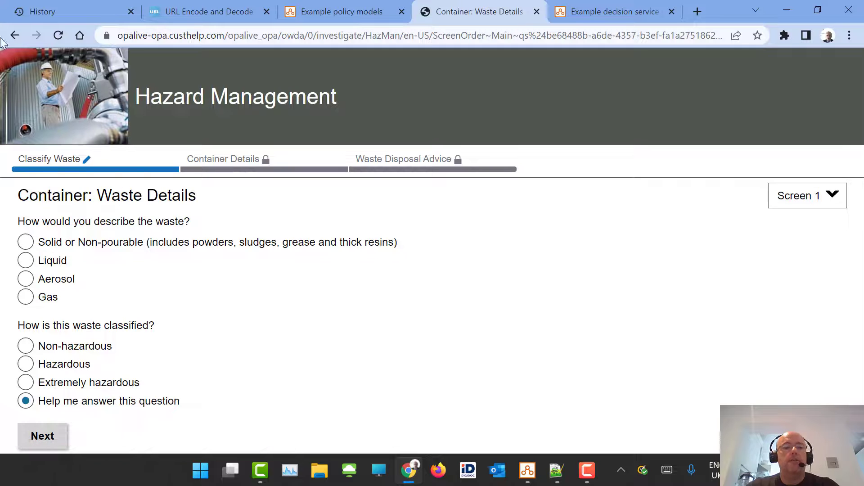
click(15, 39)
click(51, 262)
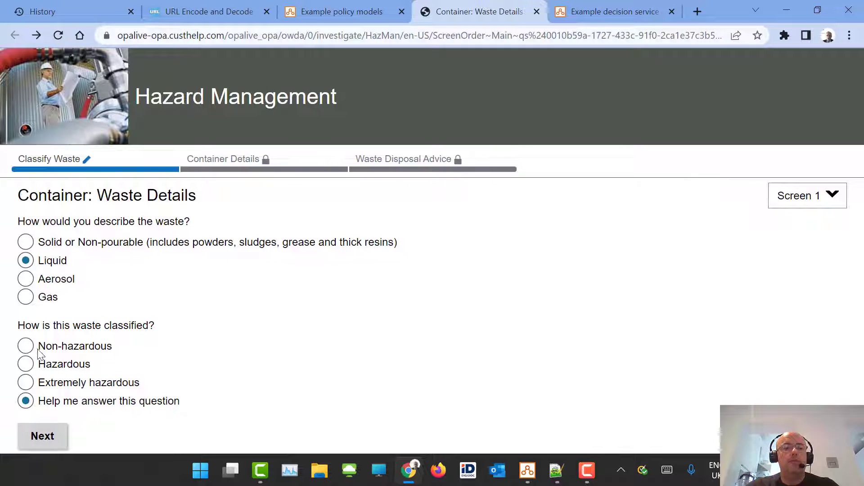
click(41, 349)
click(43, 446)
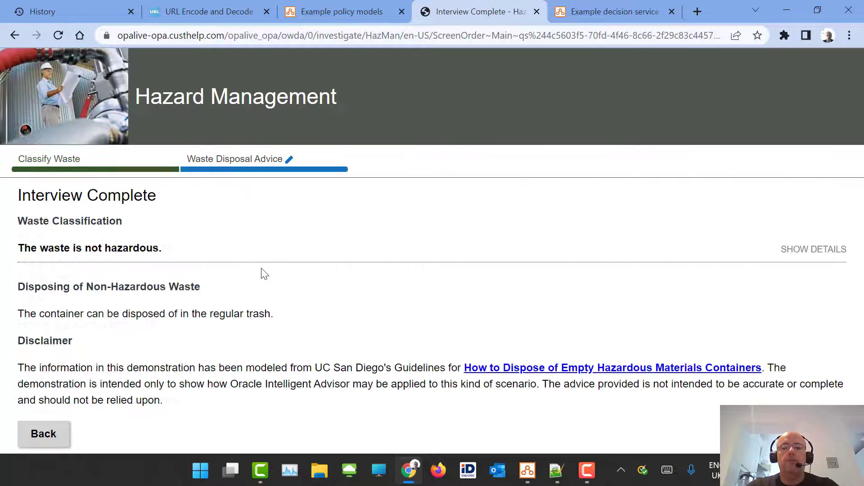
- Expand the waste classification explanation and both of its reasons on the Interview Complete screen
click(158, 250)
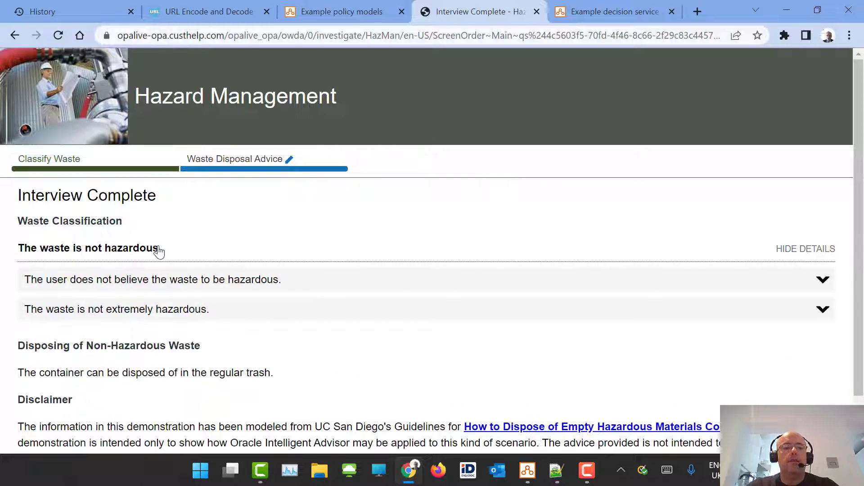
click(170, 287)
click(171, 346)
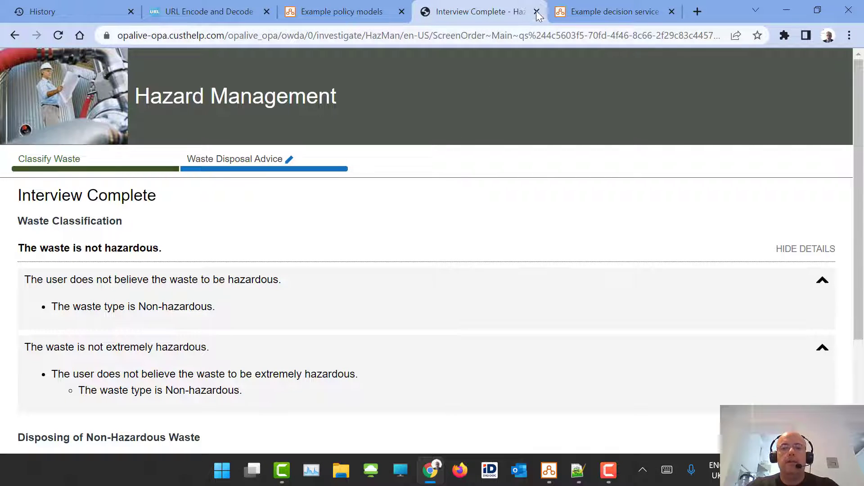
- Select the HazMan URL on line 9 in Notepad++ and copy the Hazard Management live deployment link address from the documentation in Chrome
click(578, 470)
drag(661, 189, 34, 189)
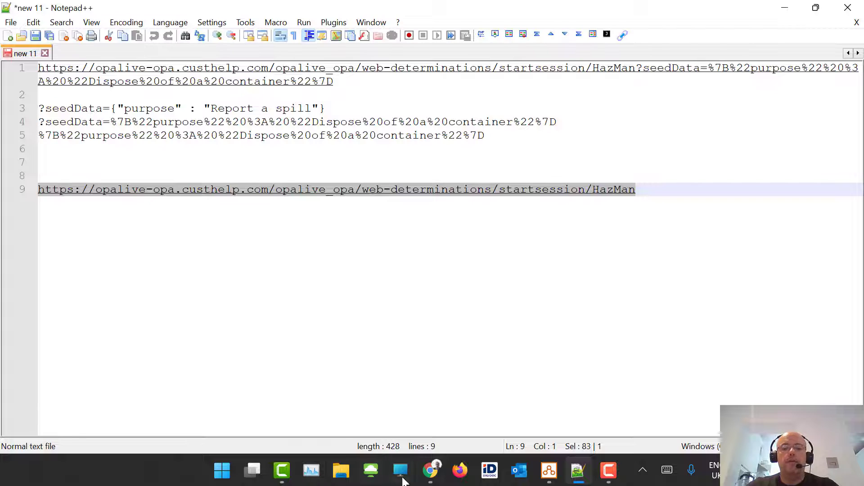
click(431, 472)
click(358, 10)
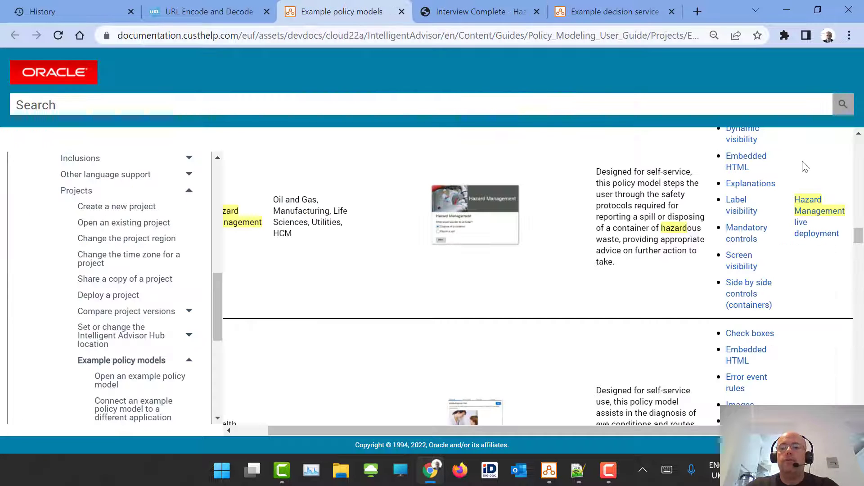
right_click(814, 213)
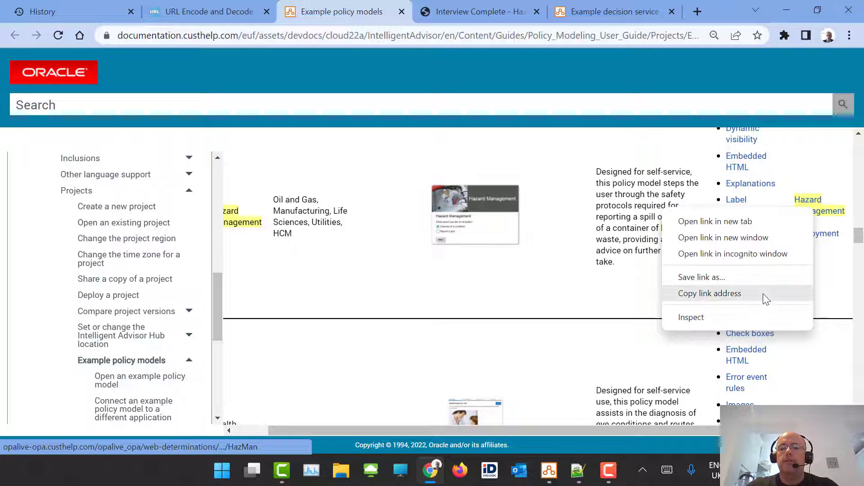
click(577, 470)
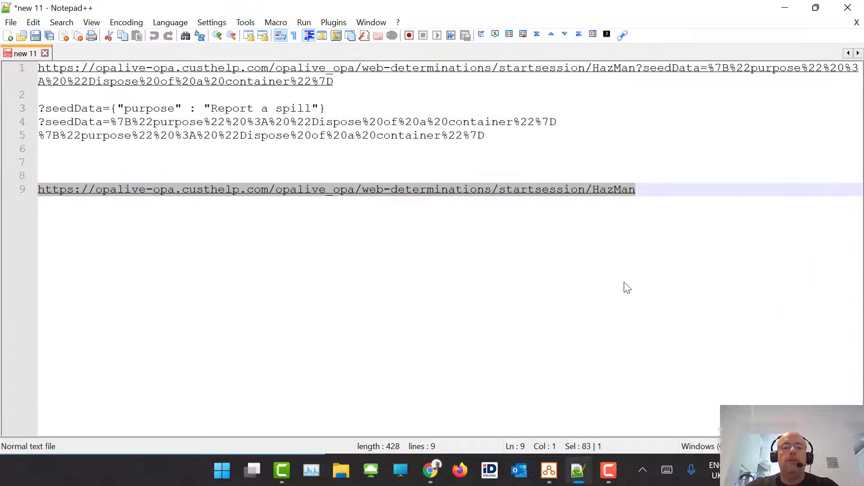
- Add the query parameter ?seedData={} on line 12, below the HazMan start session URL
key(End)
key(Return)
key(Return)
key(Return)
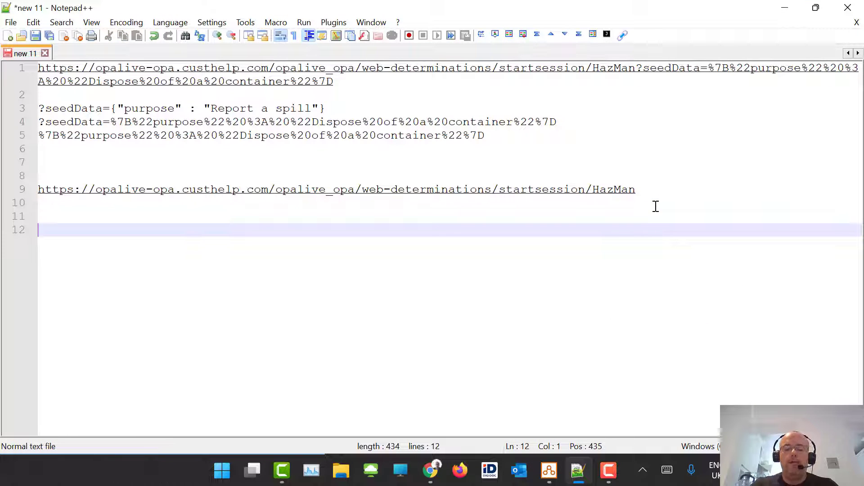
text(?sse)
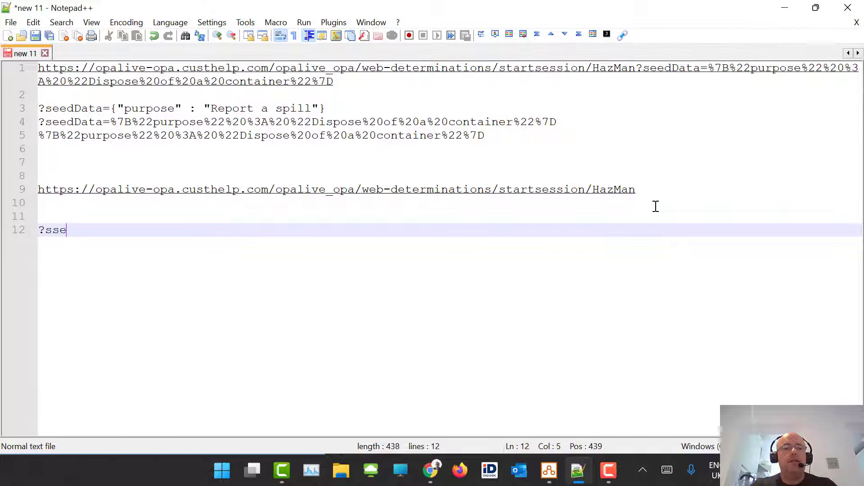
key(BackSpace)
key(BackSpace)
text(eedDa)
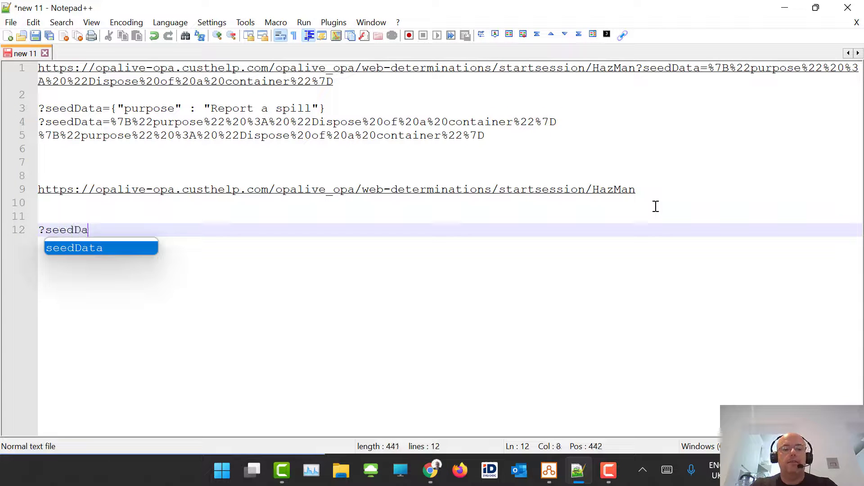
text(ta=)
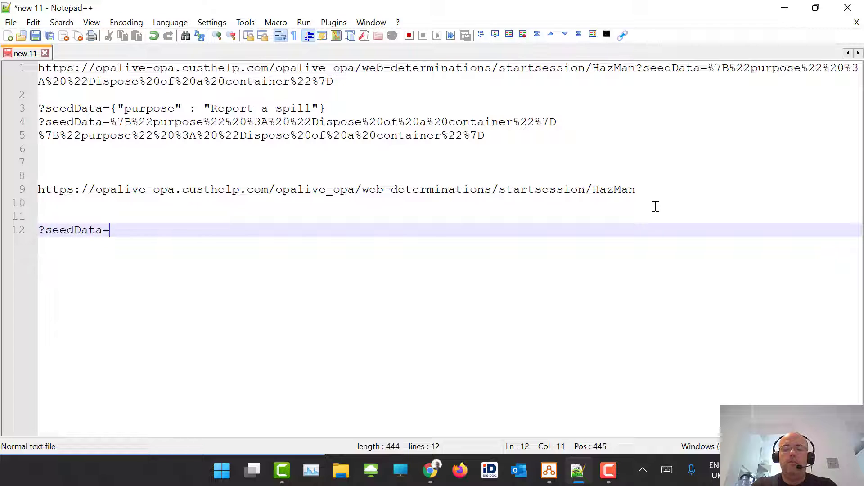
text({})
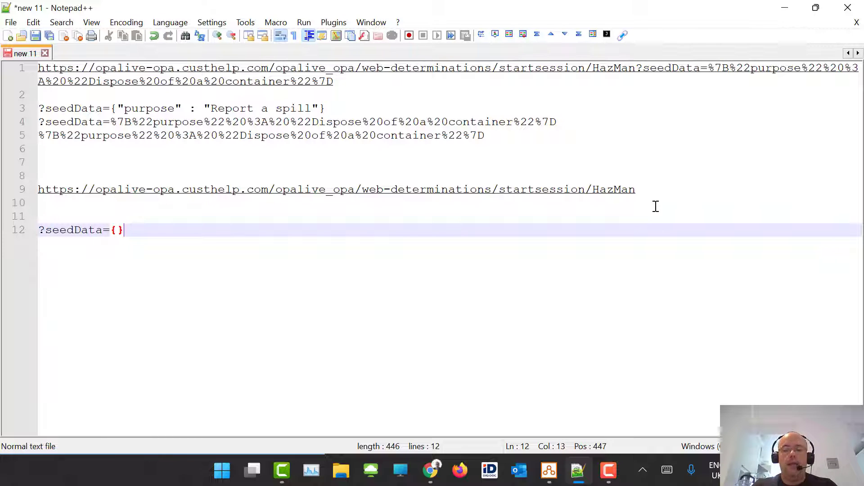
- Replace the empty braces on line 12 with {"purpose" : "Report a spill"}, copied from line 3
scroll(535, 274, up, 2)
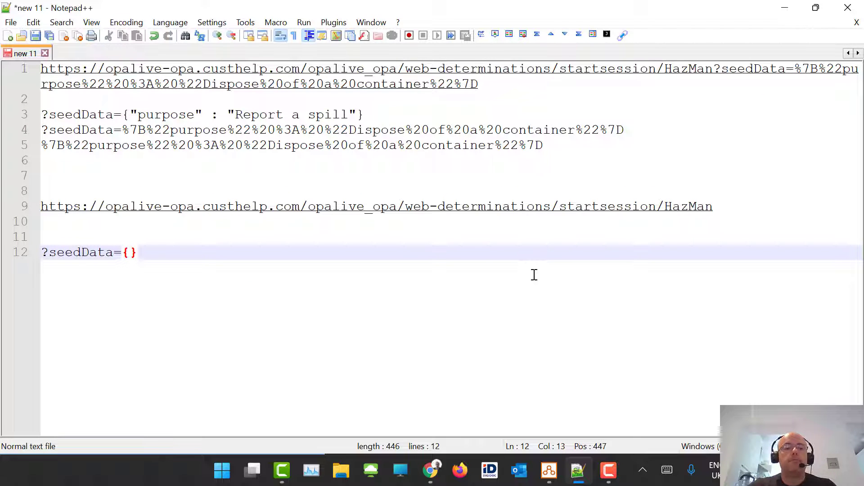
drag(370, 113, 116, 111)
key(ctrl+c)
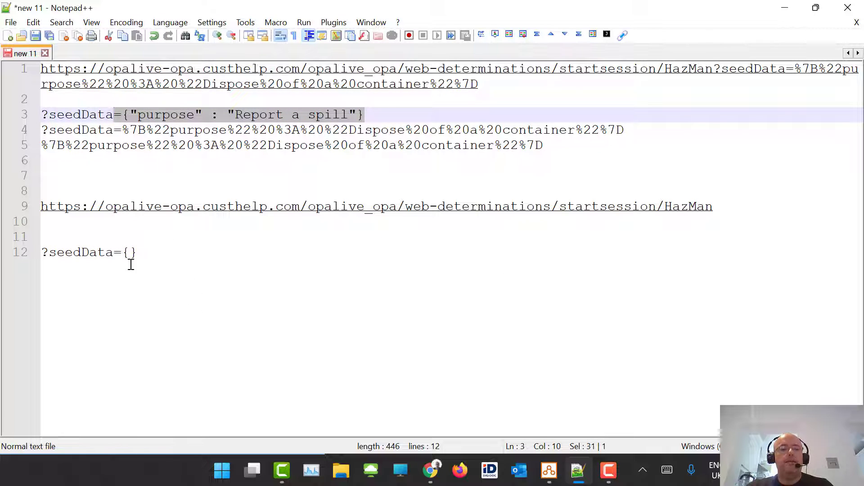
drag(146, 252, 115, 253)
key(ctrl+v)
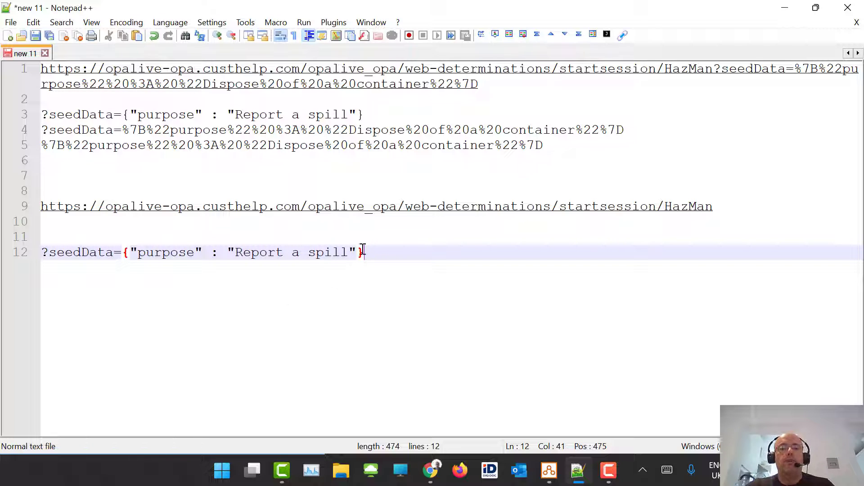
- Copy the JSON {"purpose" : "Report a spill"} from line 12 and URL-encode it on urlencoder.org in Chrome
drag(375, 252, 122, 253)
key(ctrl+c)
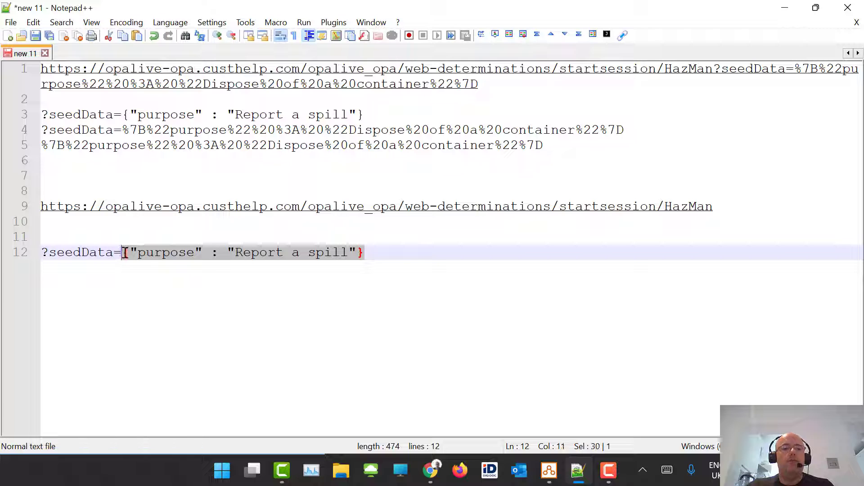
click(431, 470)
click(219, 9)
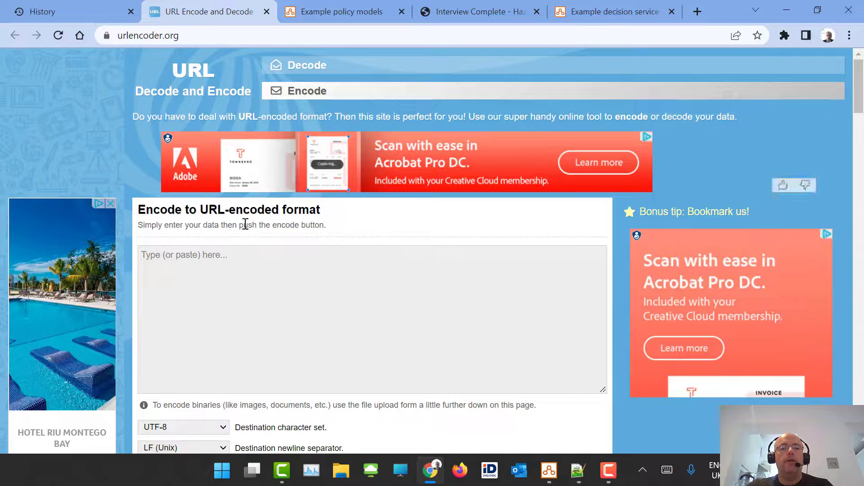
click(250, 265)
key(ctrl+v)
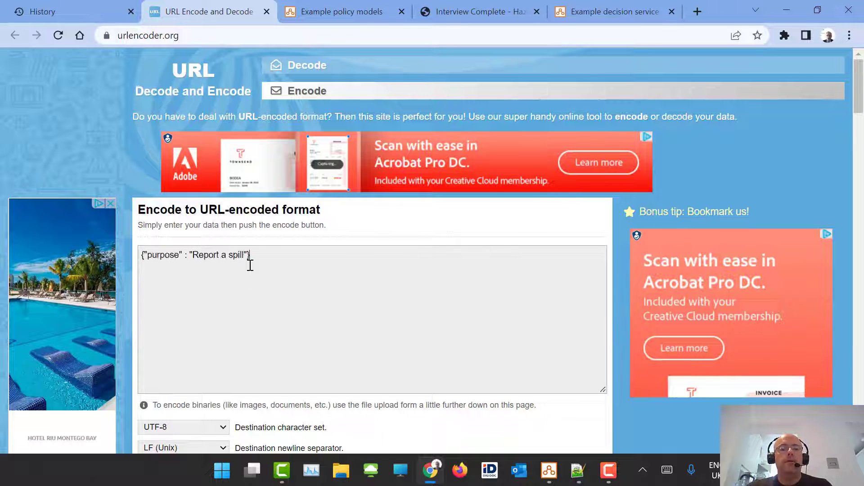
scroll(336, 255, down, 3)
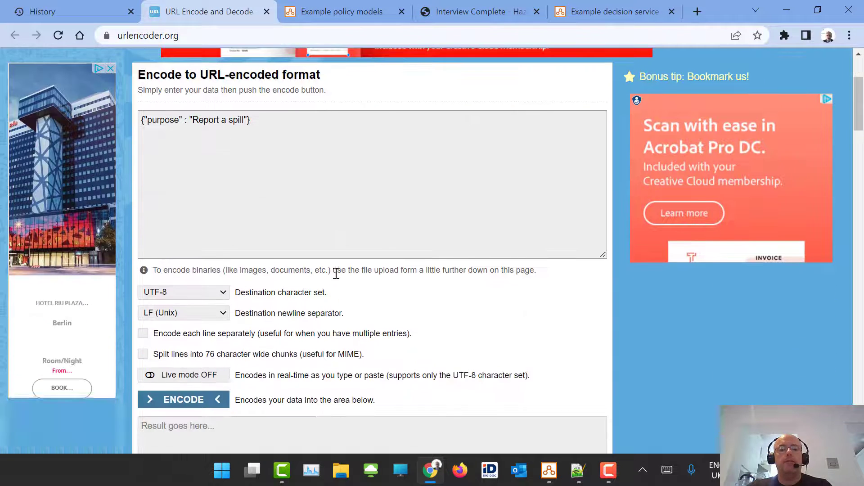
click(183, 399)
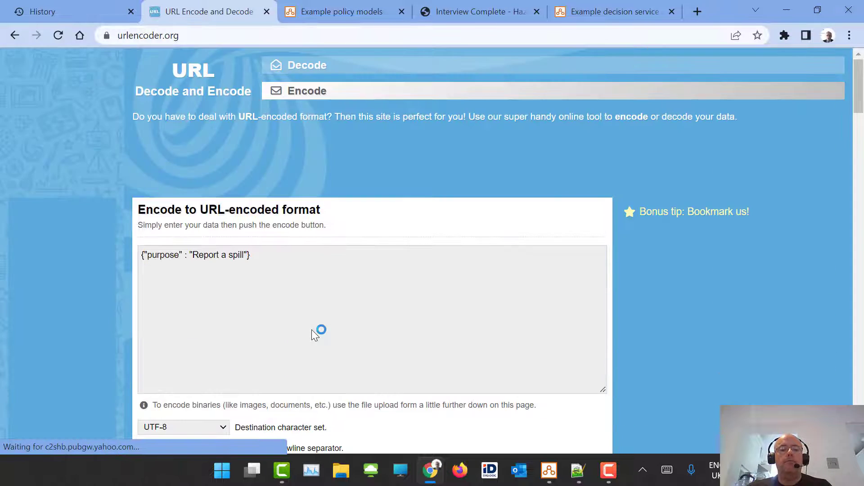
- Copy the URL-encoded result and replace the plain JSON on line 12 in Notepad++ with it
scroll(293, 347, down, 5)
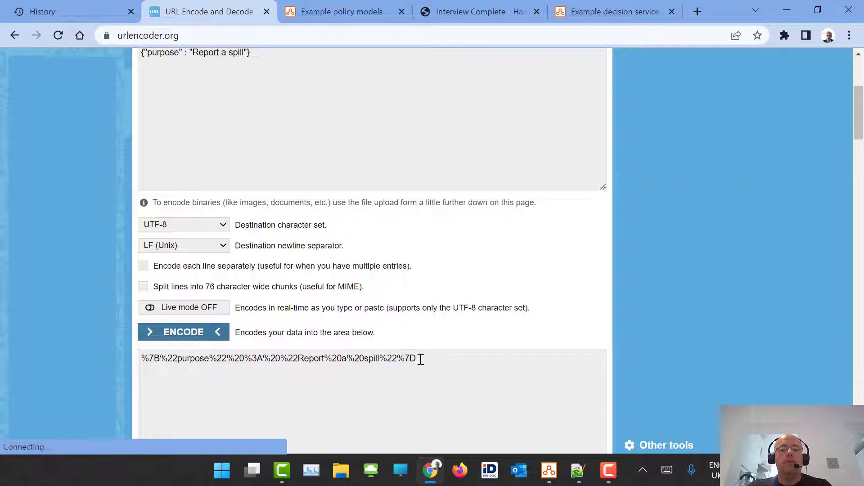
drag(419, 359, 131, 356)
key(ctrl+c)
key(alt+Tab)
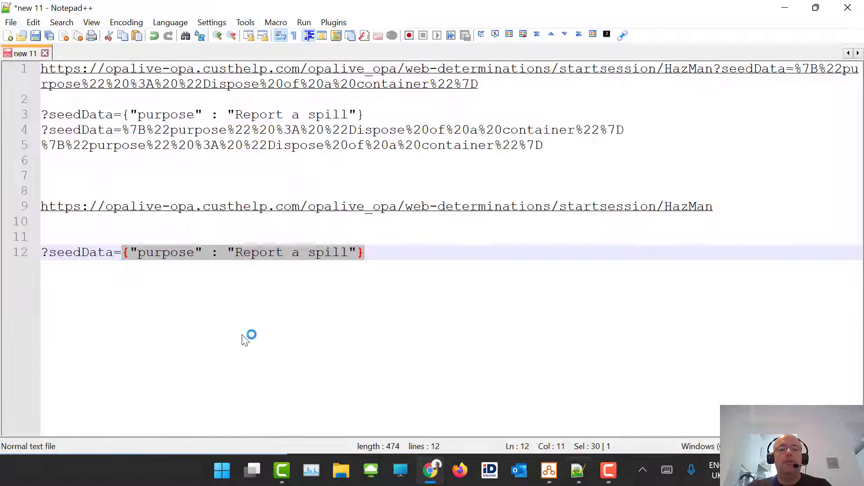
key(ctrl+v)
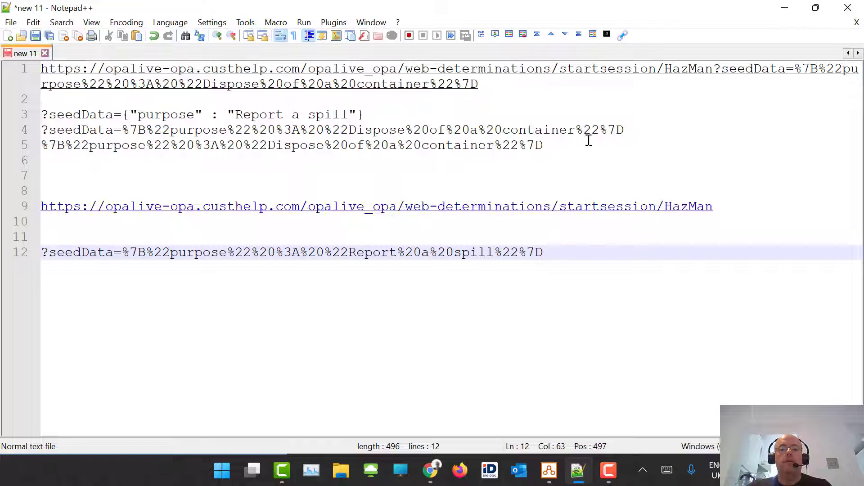
- Join the encoded seedData parameter on line 12 directly onto the end of the HazMan URL on line 9
click(721, 208)
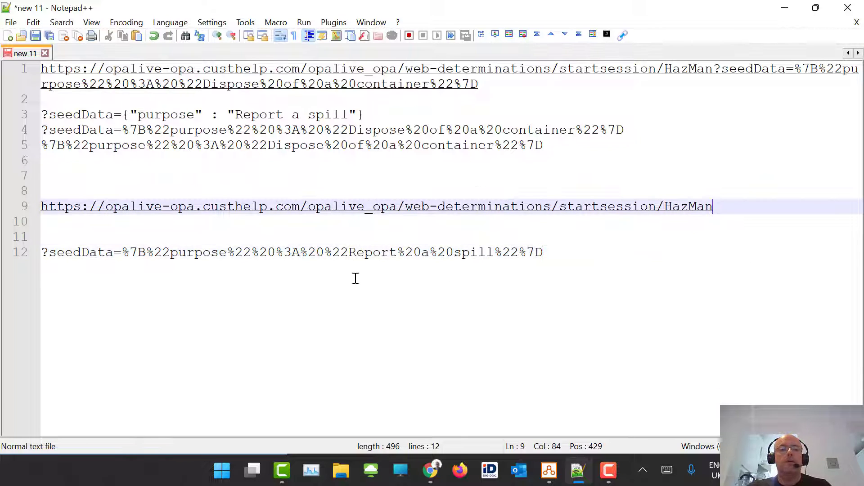
click(42, 252)
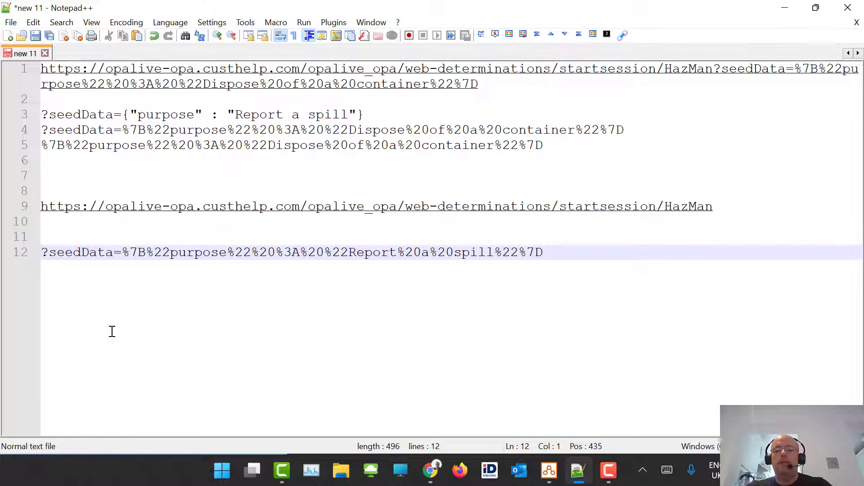
key(BackSpace)
key(BackSpace)
key(BackSpace)
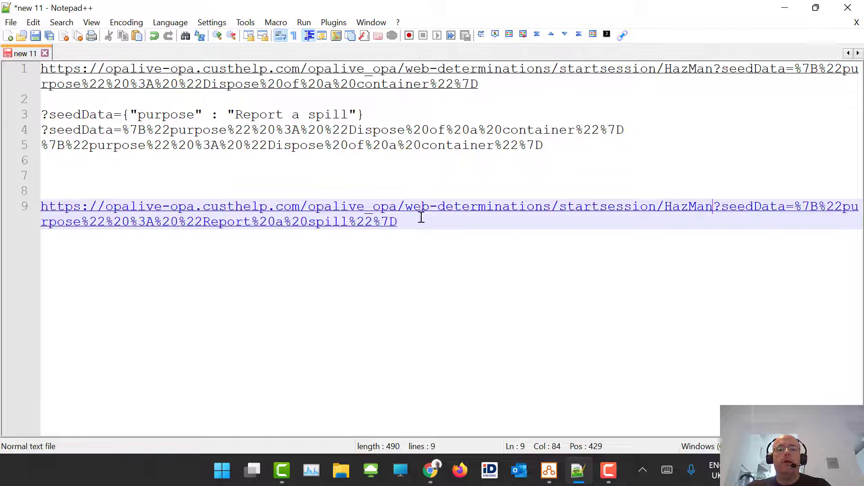
- Load the complete Report a spill URL from line 9 in a new Chrome tab
drag(398, 221, 37, 210)
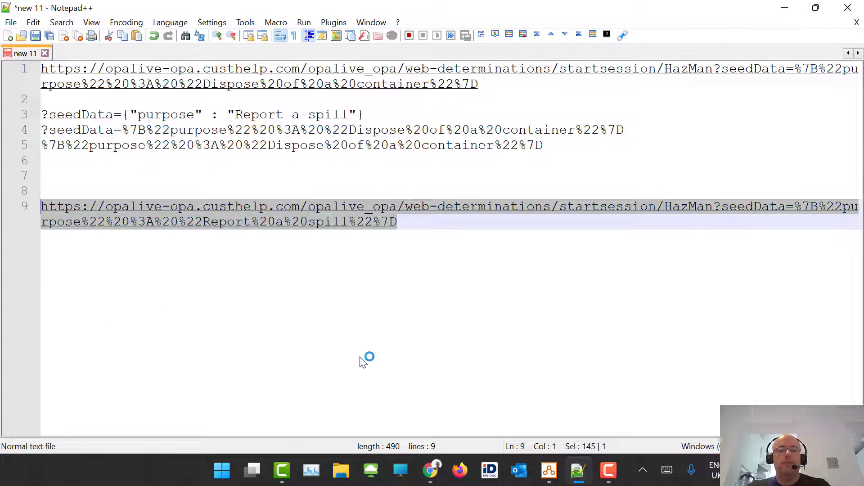
click(430, 470)
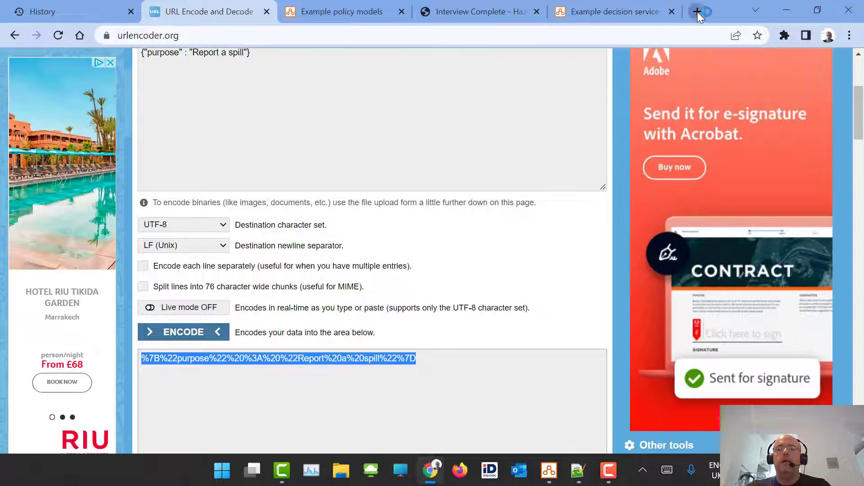
click(698, 12)
key(ctrl+v)
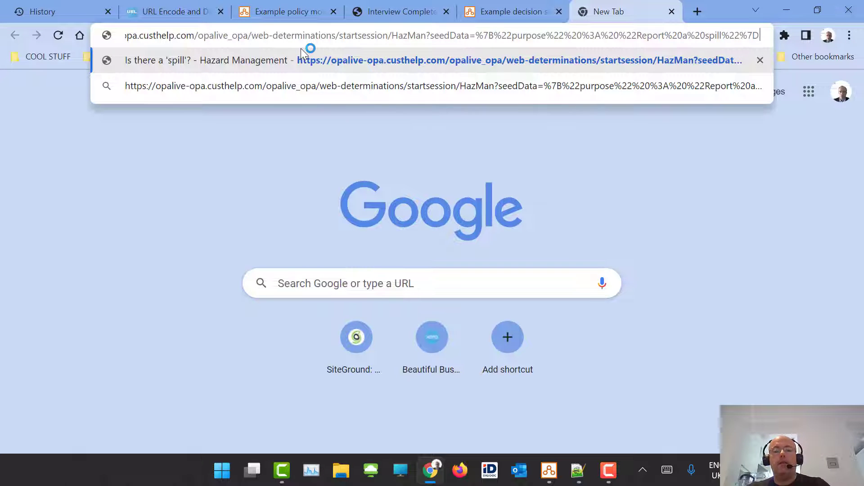
key(Return)
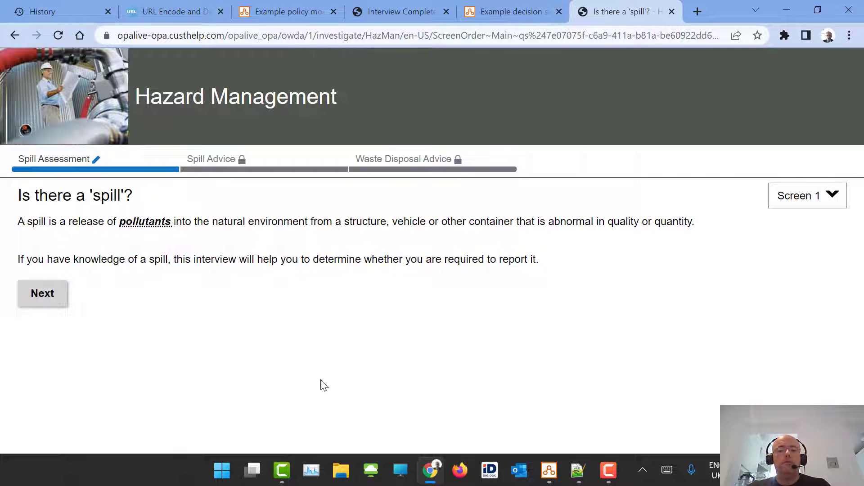
- In Policy Modeling, check the display conditions of the Is there a 'spill'? screen and the Hazard Management welcome screen
click(549, 470)
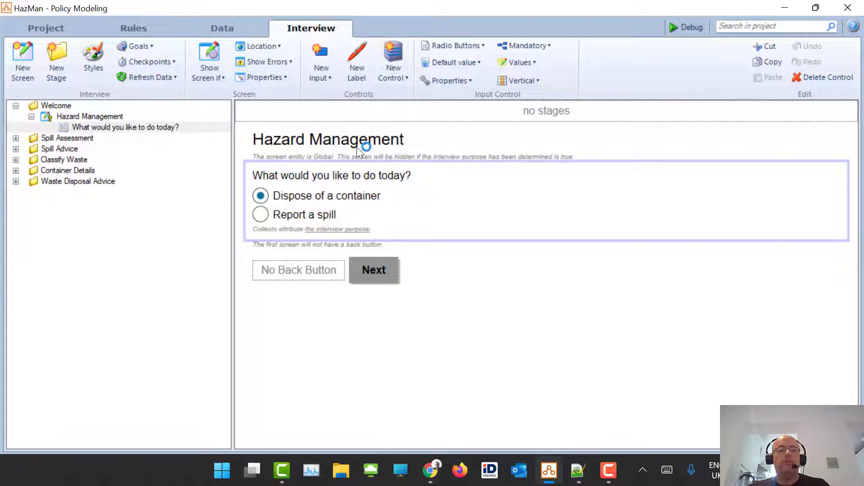
click(16, 138)
click(89, 150)
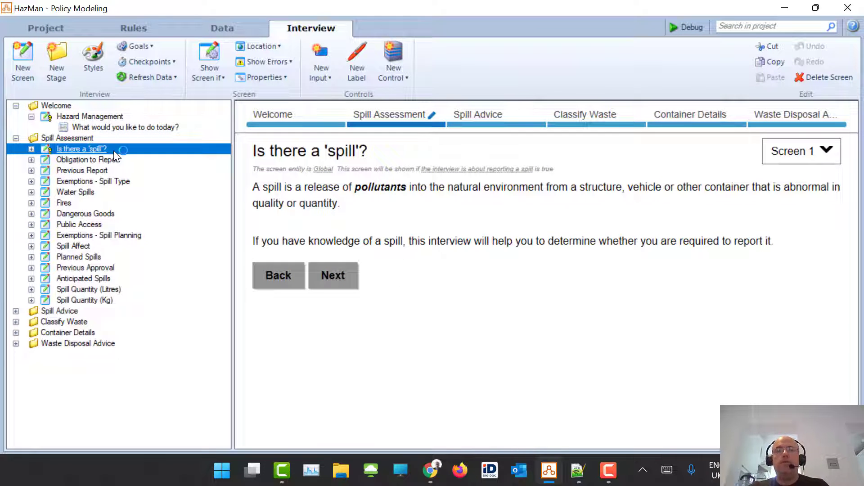
click(107, 117)
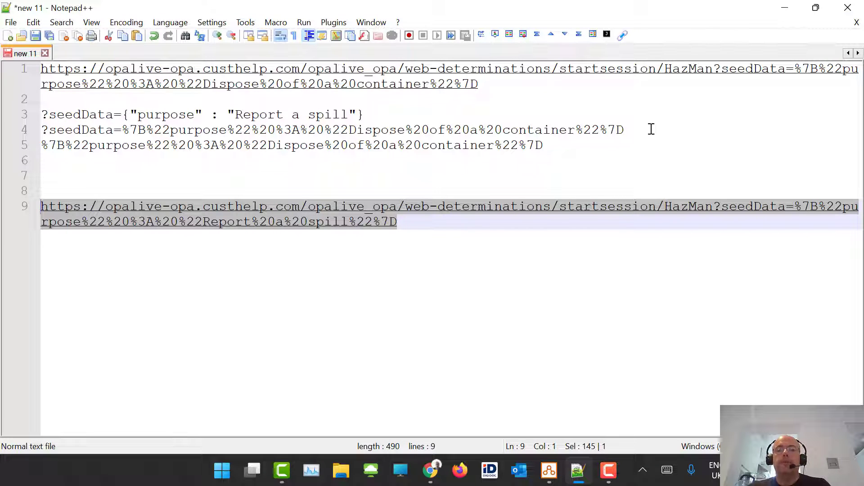
- In Notepad++, replace the seedData parameter on line 9 with the Dispose of a container version from line 4, and copy the whole URL
drag(651, 129, 2, 136)
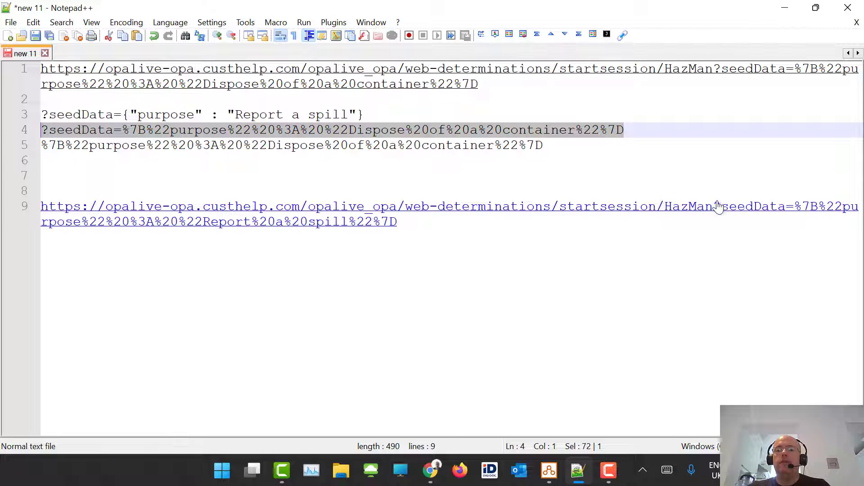
drag(719, 206, 729, 234)
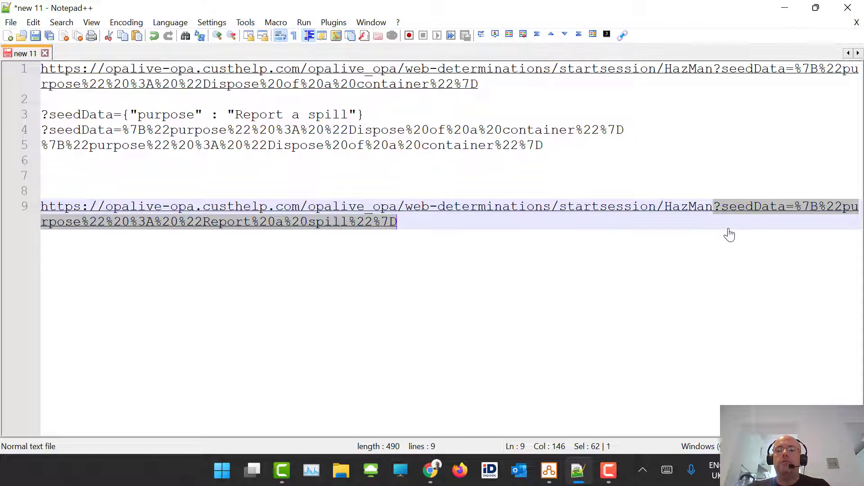
key(ctrl+v)
drag(503, 223, 1, 199)
key(ctrl+c)
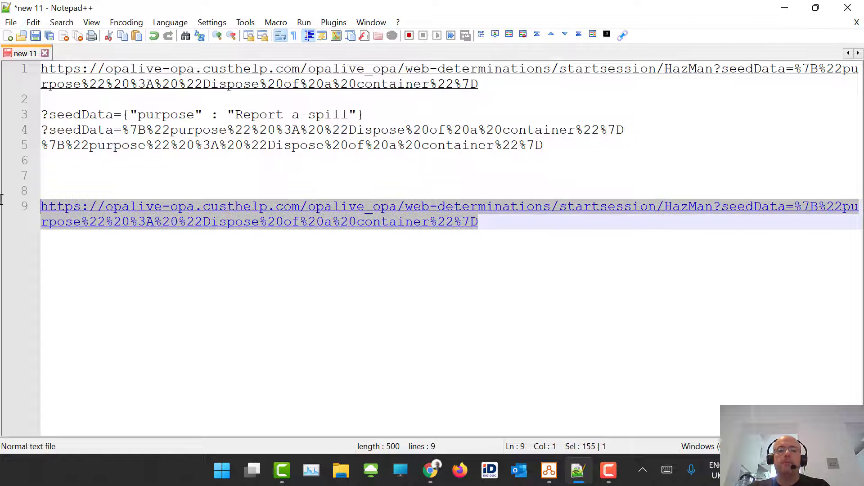
- Close the spill interview tab in Chrome and load the Dispose of a container URL in a new tab
key(alt+Tab)
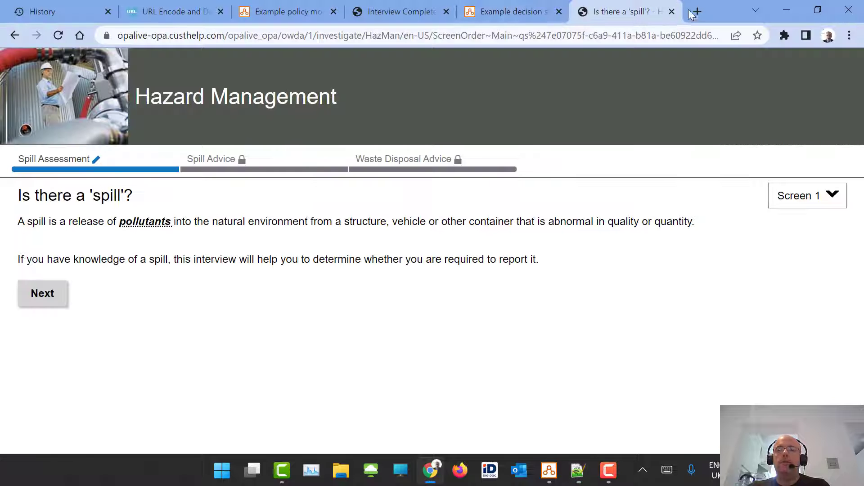
click(672, 11)
click(697, 13)
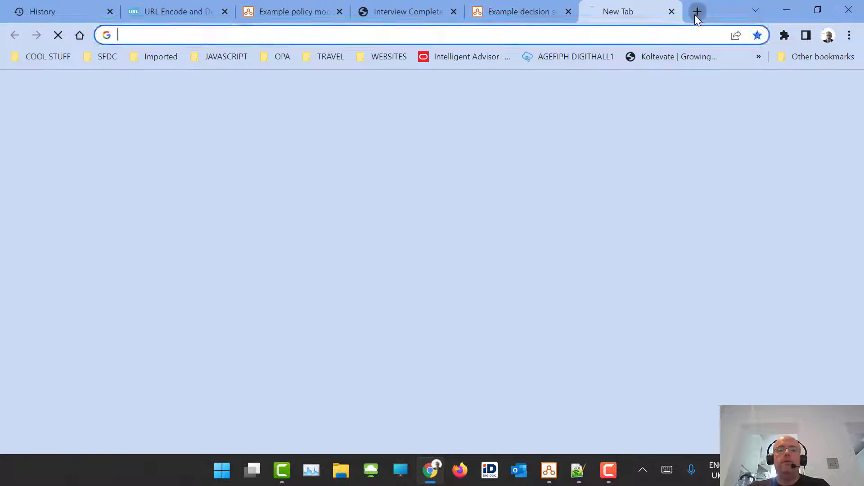
key(ctrl+v)
key(Return)
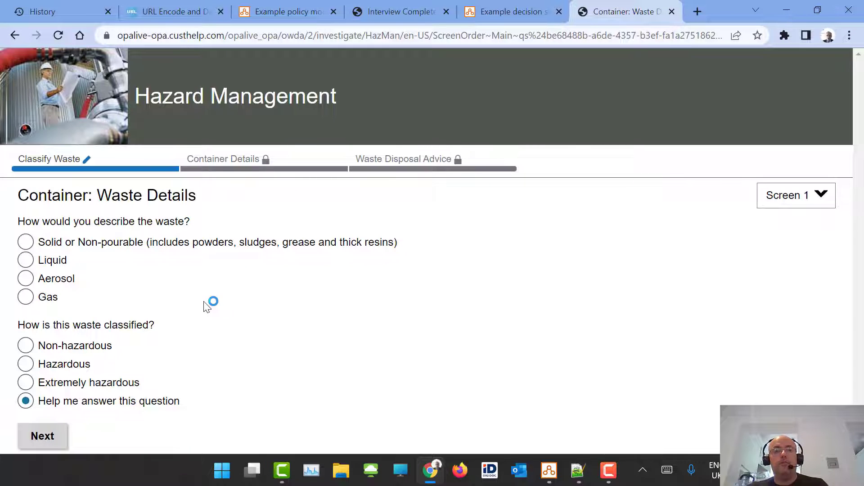
- In Policy Modeling, examine the Container: Waste Details, Is there a 'spill'? and Obligation to Report screens and their display conditions
click(550, 471)
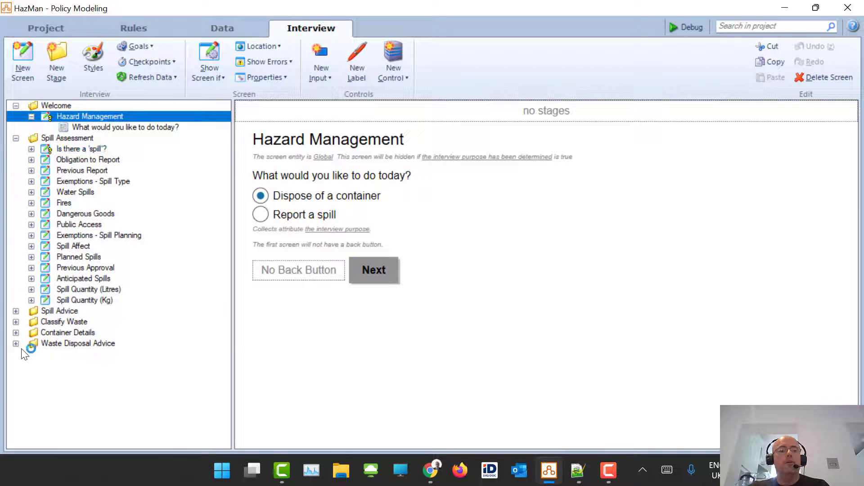
click(15, 311)
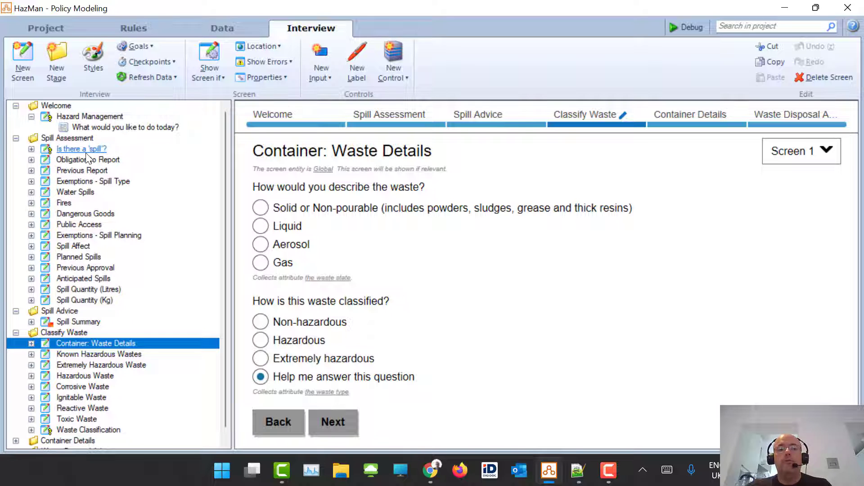
click(80, 148)
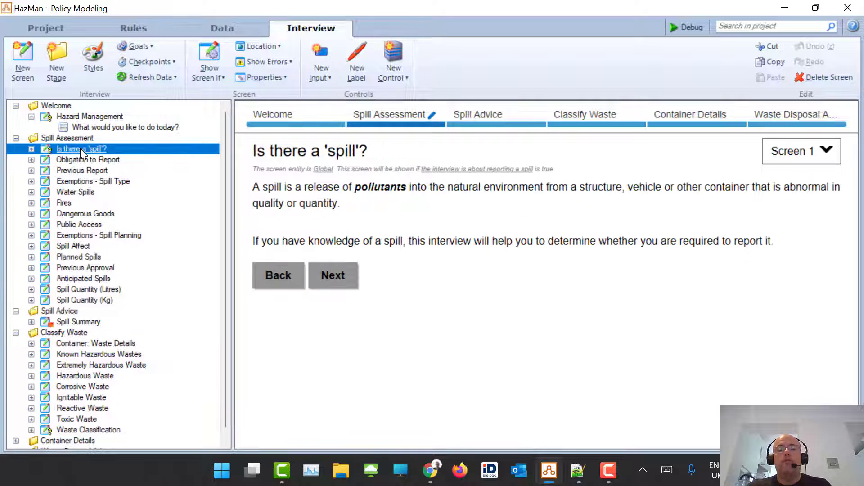
click(87, 159)
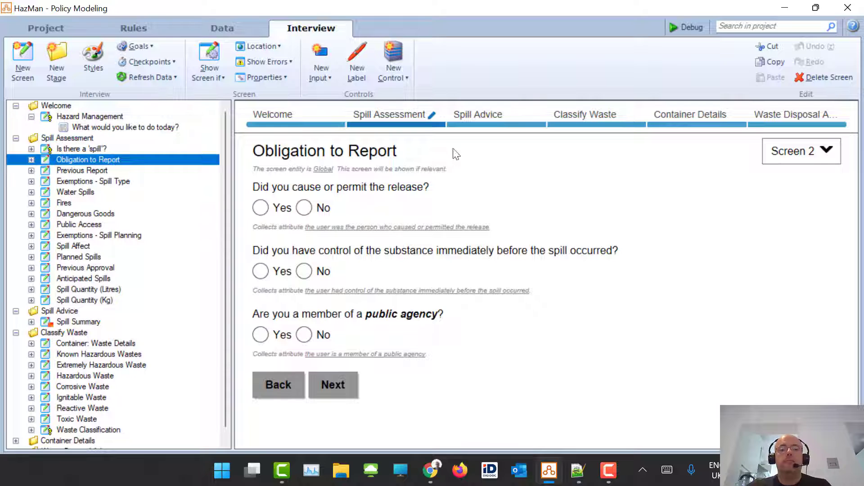
- Try enabling Seed from URL parameter with the name release_permitted for the attribute about causing or permitting the release, without saving the edit
click(307, 215)
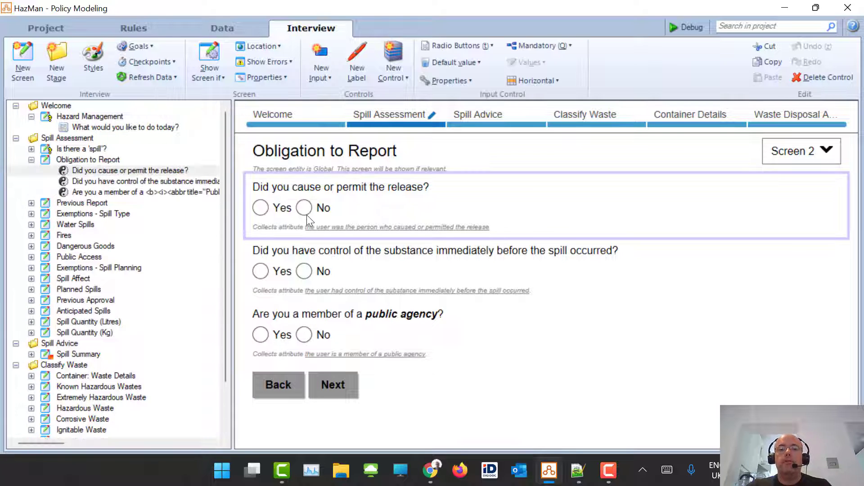
mouse_move(303, 225)
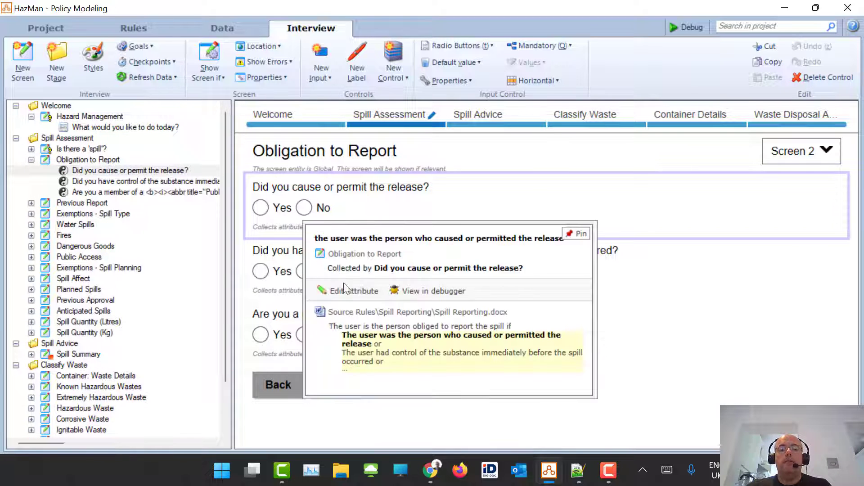
click(349, 292)
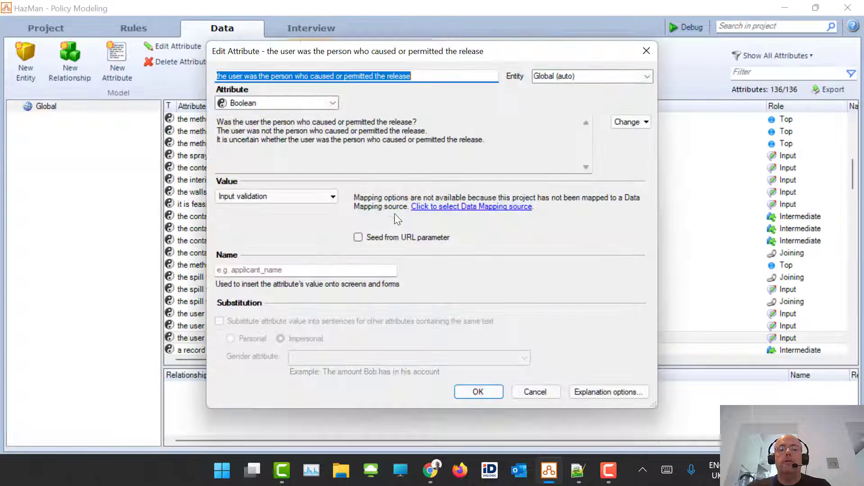
click(373, 235)
click(303, 273)
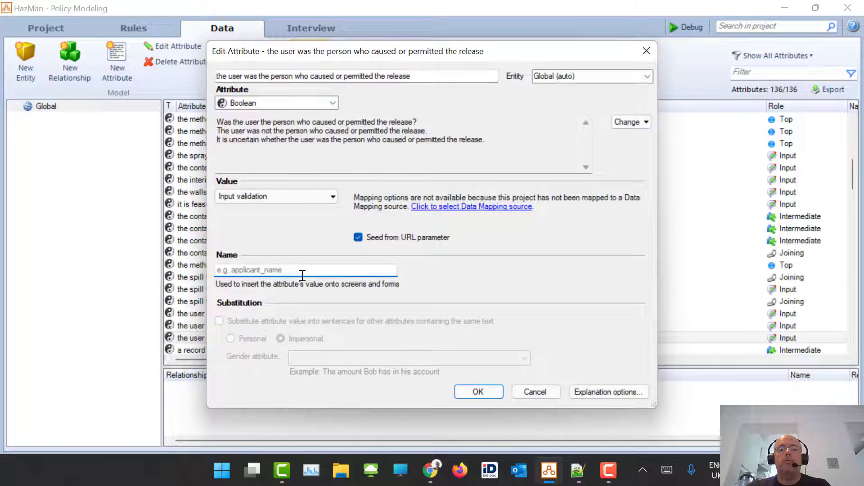
text(release_permitted)
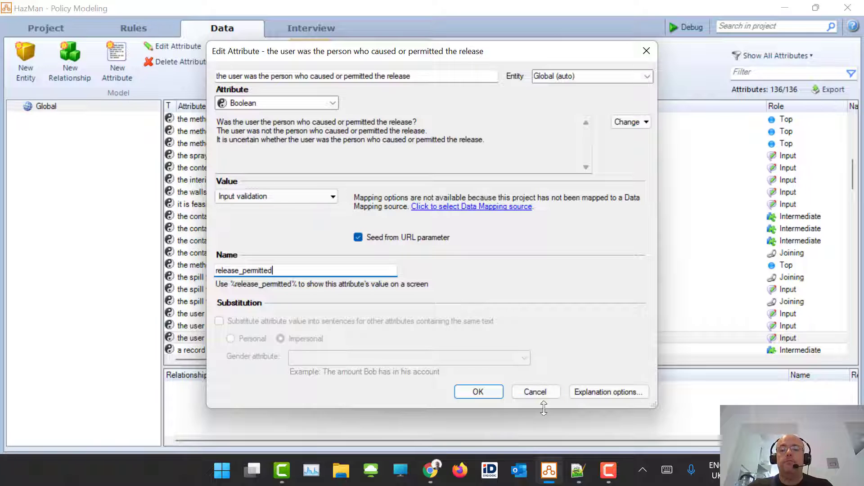
click(534, 392)
- Inspect the extremely hazardous and hazardous waste explanation controls on the Interview Complete screen
click(271, 30)
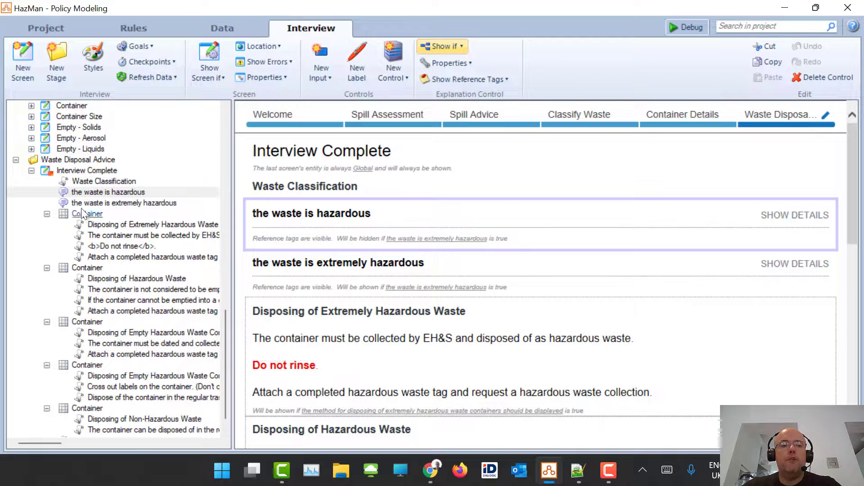
click(97, 203)
click(108, 190)
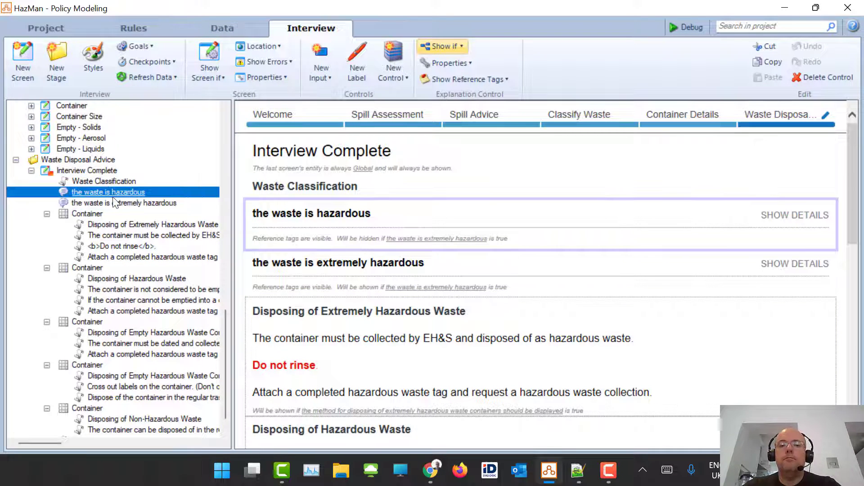
- Examine the display condition and source rule behind the extremely hazardous waste explanation on the Interview Complete screen
click(115, 203)
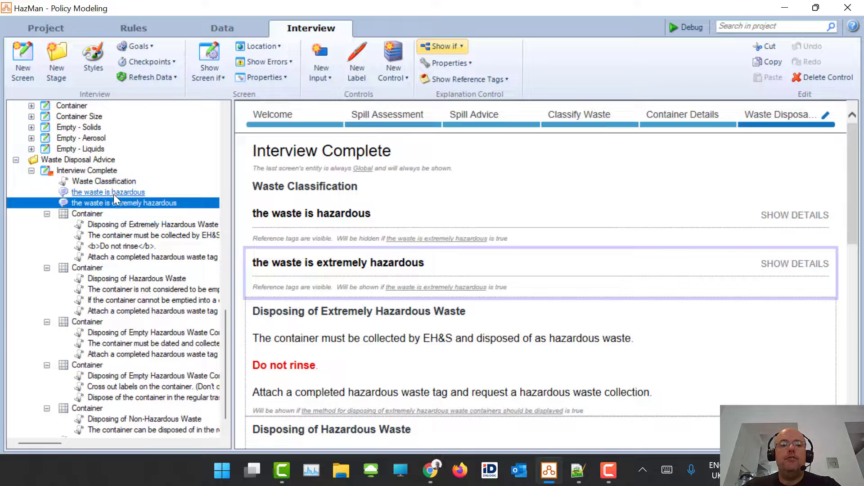
click(465, 47)
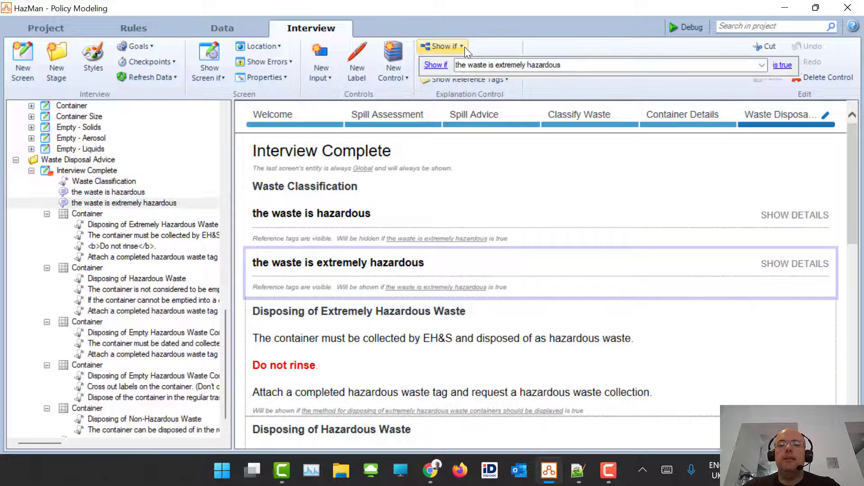
click(569, 25)
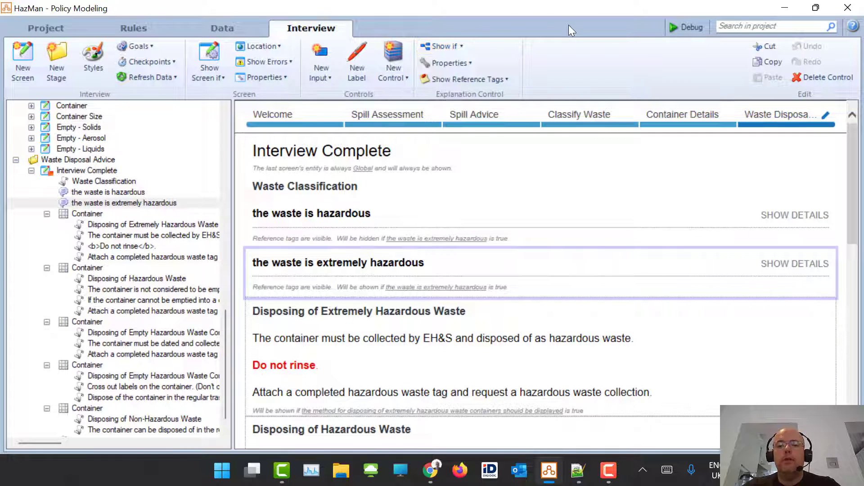
right_click(393, 273)
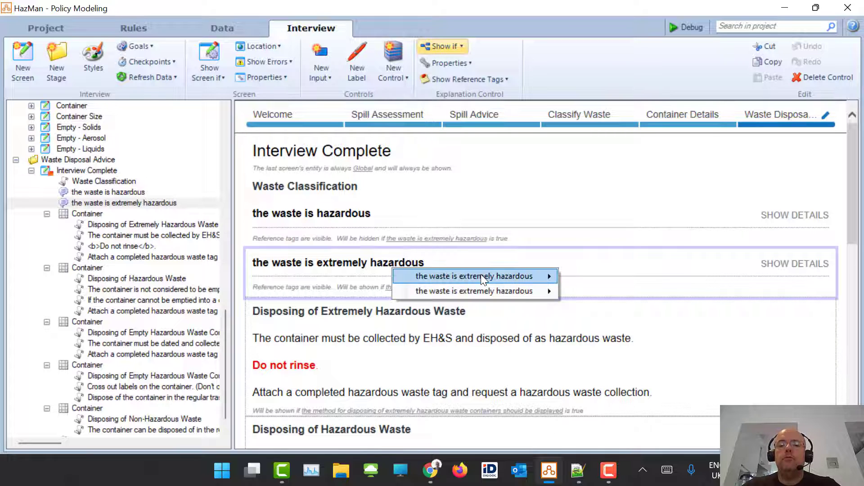
mouse_move(481, 276)
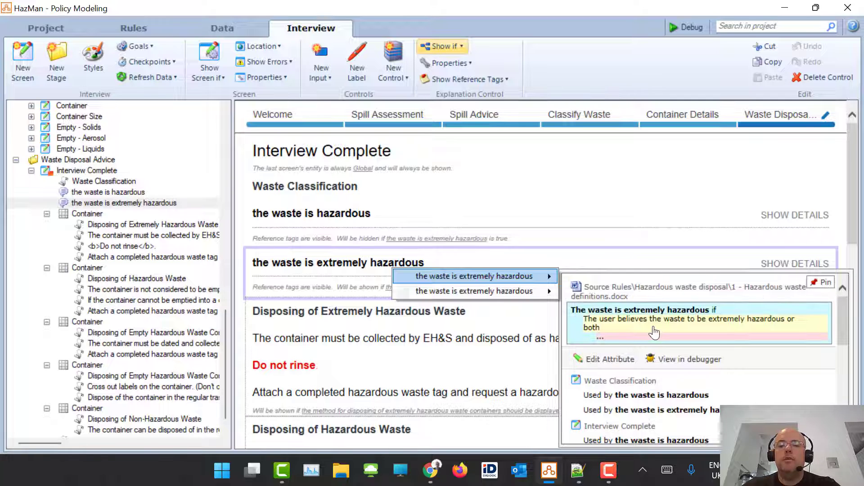
- Set the extremely hazardous waste explanation's Show if condition to Always
click(457, 47)
click(761, 65)
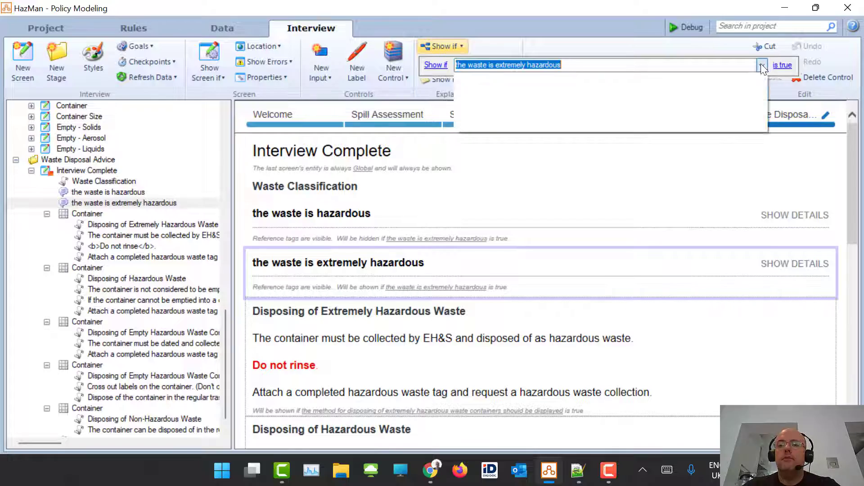
scroll(677, 92, up, 15)
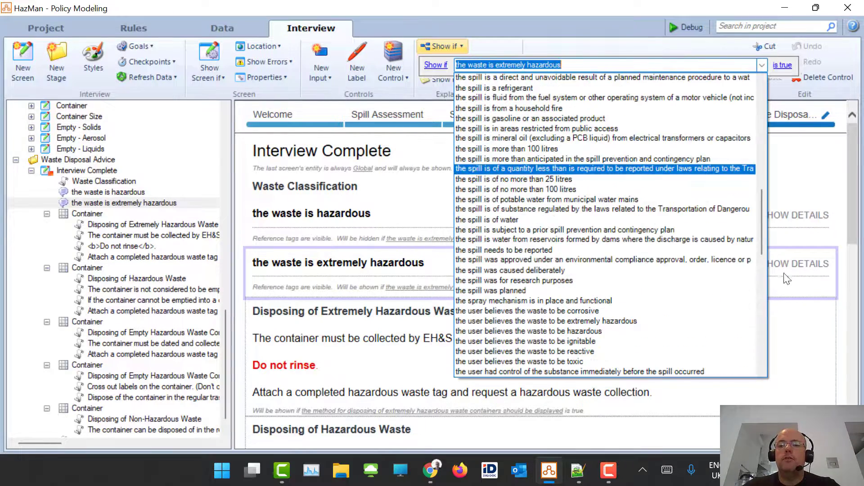
drag(761, 237, 764, 76)
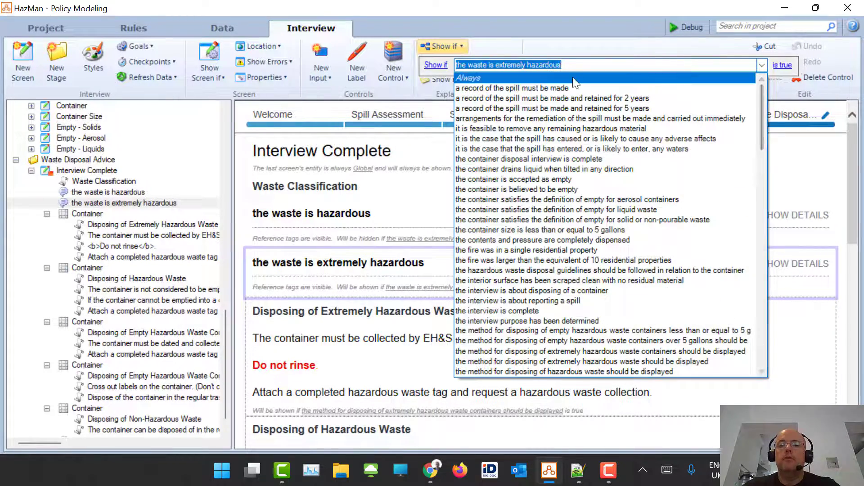
click(468, 76)
click(420, 289)
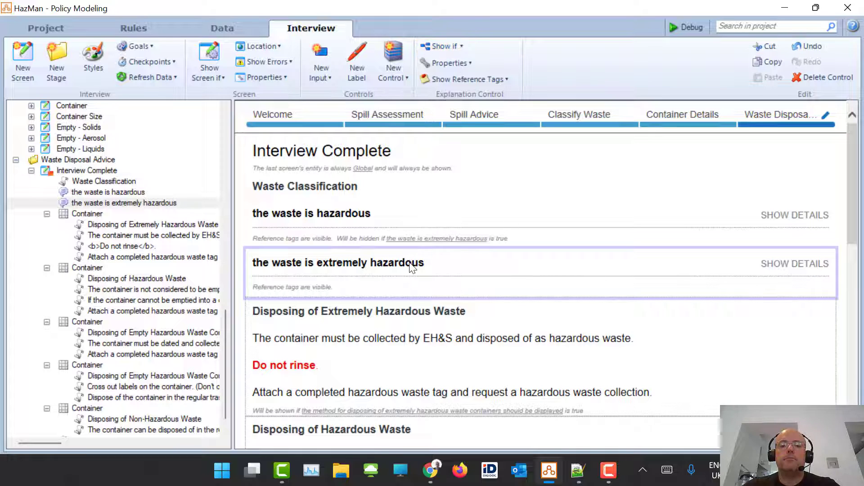
- In the explanation options of the attribute "the waste is extremely hazardous", set Silent to Always and save the attribute
click(413, 263)
click(497, 338)
right_click(400, 263)
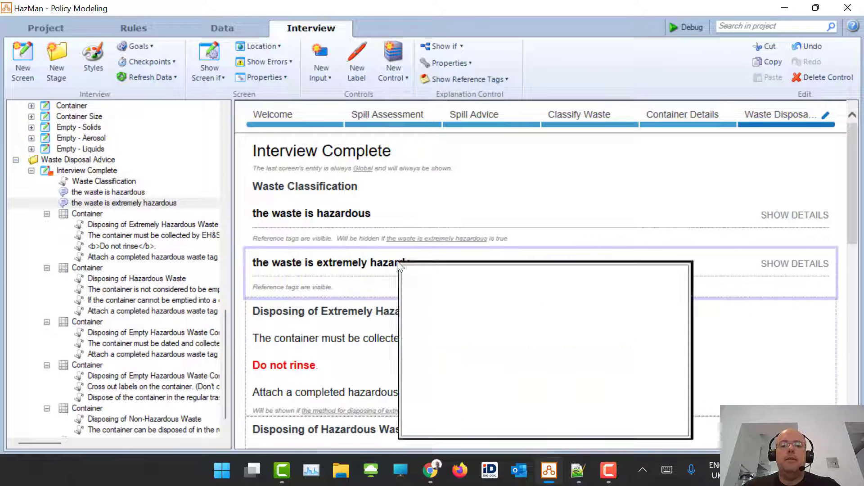
click(446, 350)
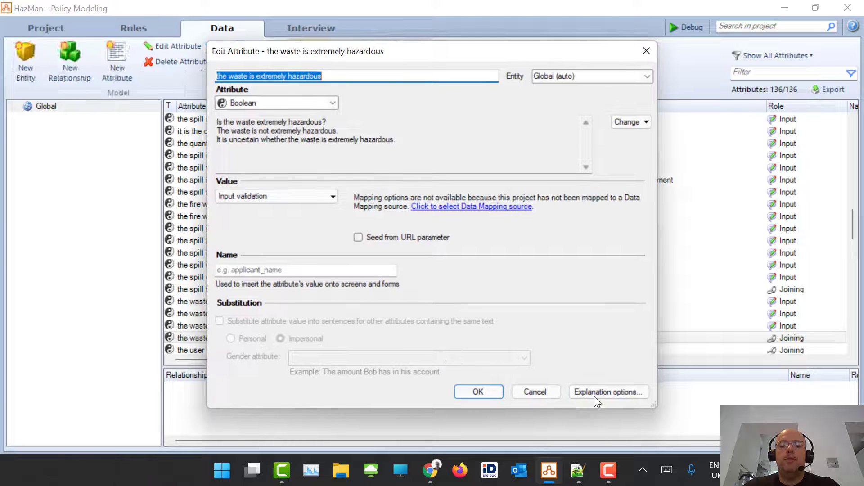
click(611, 393)
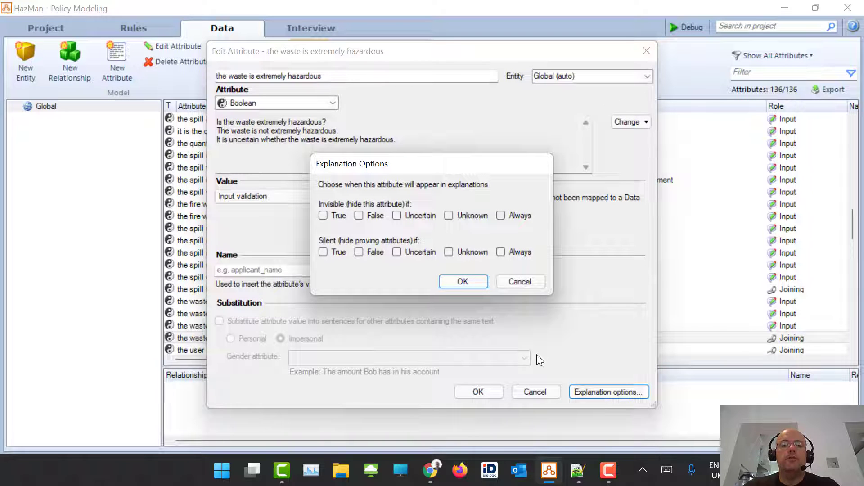
click(322, 252)
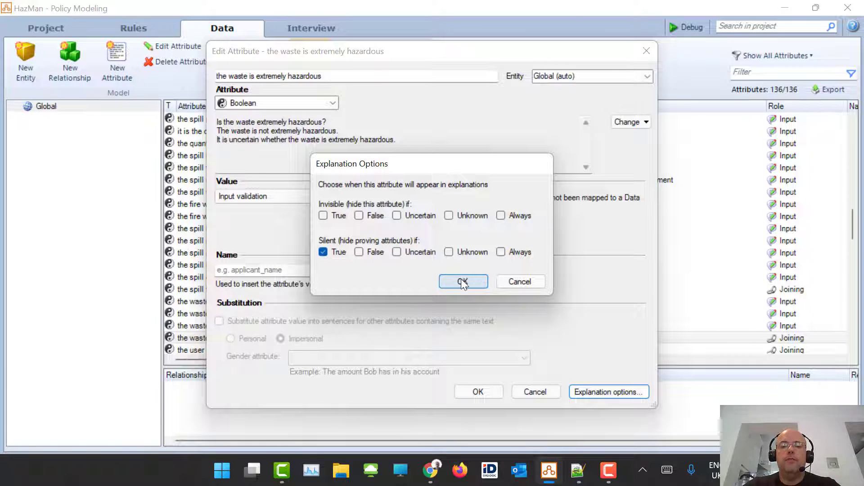
click(461, 279)
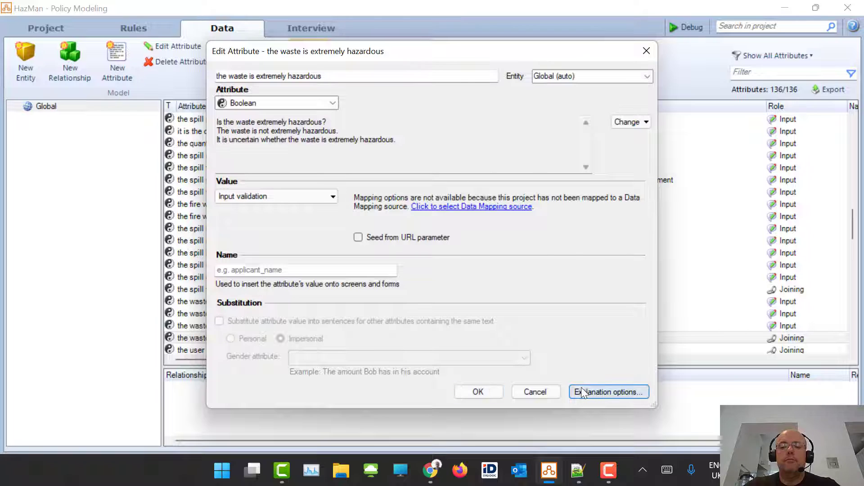
click(583, 390)
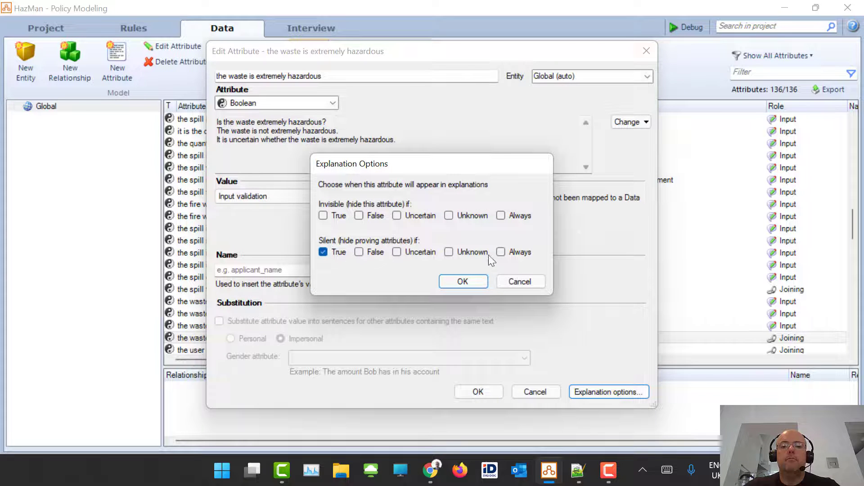
click(500, 252)
click(471, 282)
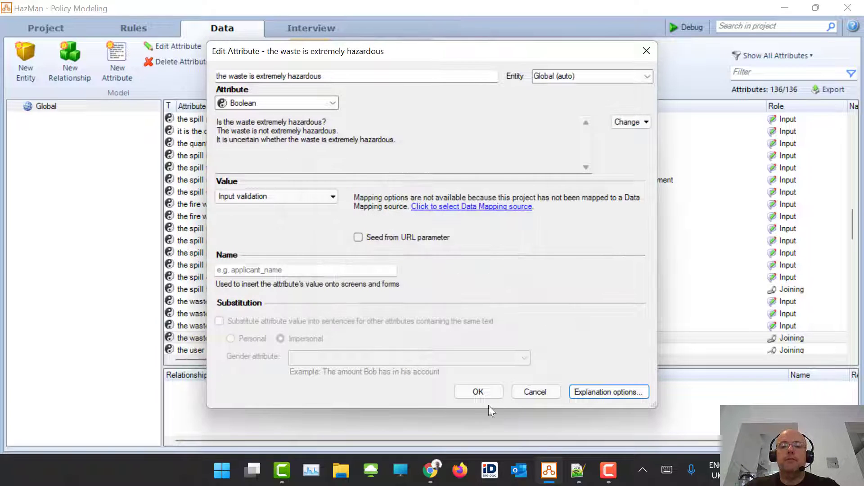
click(477, 390)
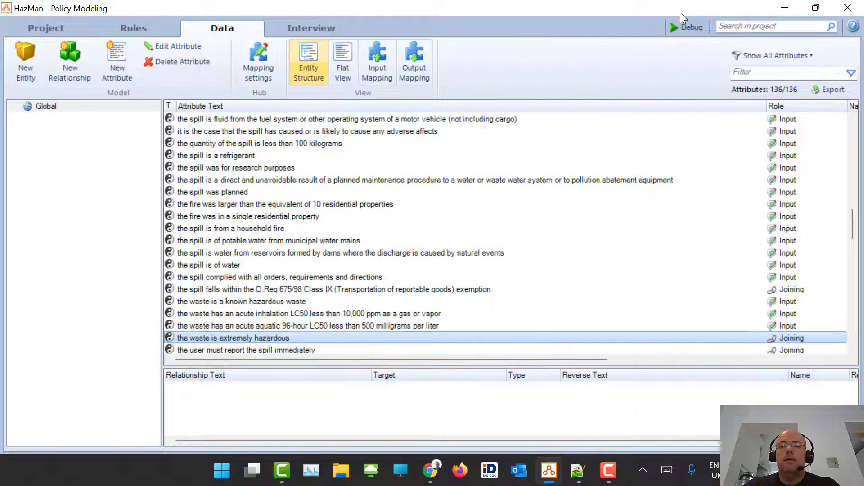
- Debug the interview from a reset, answering Dispose of a container, Liquid, Hazardous and No for an empty container
click(679, 29)
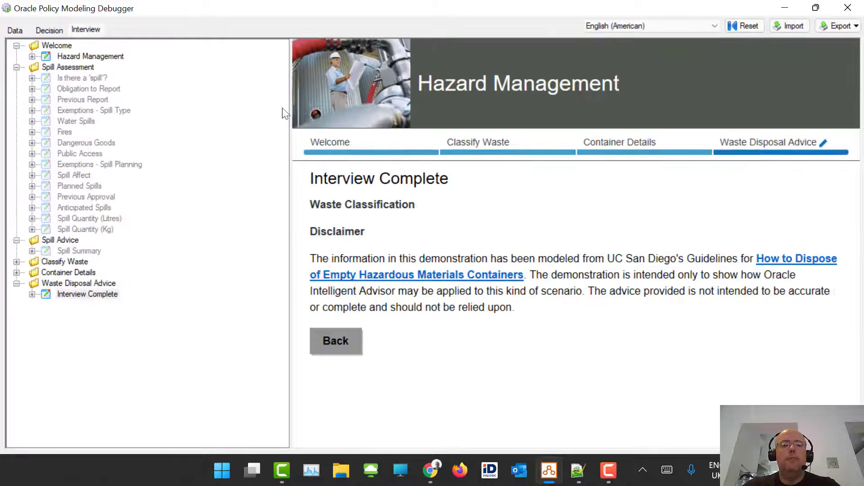
click(753, 27)
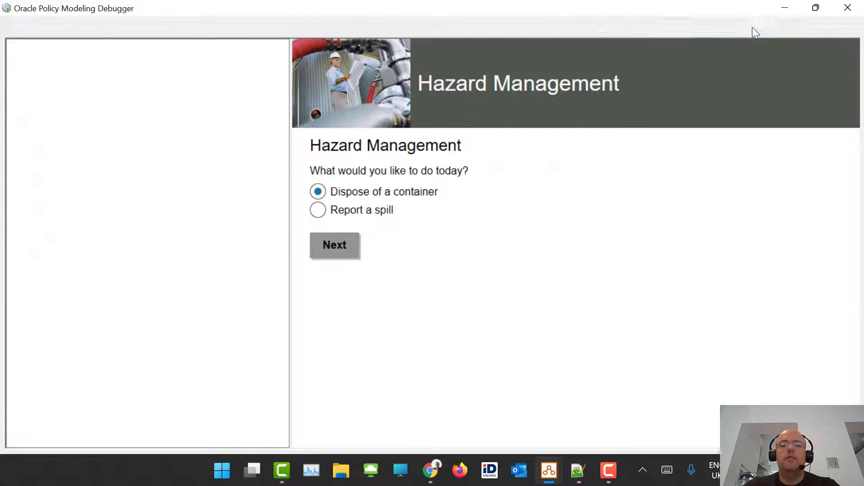
click(331, 248)
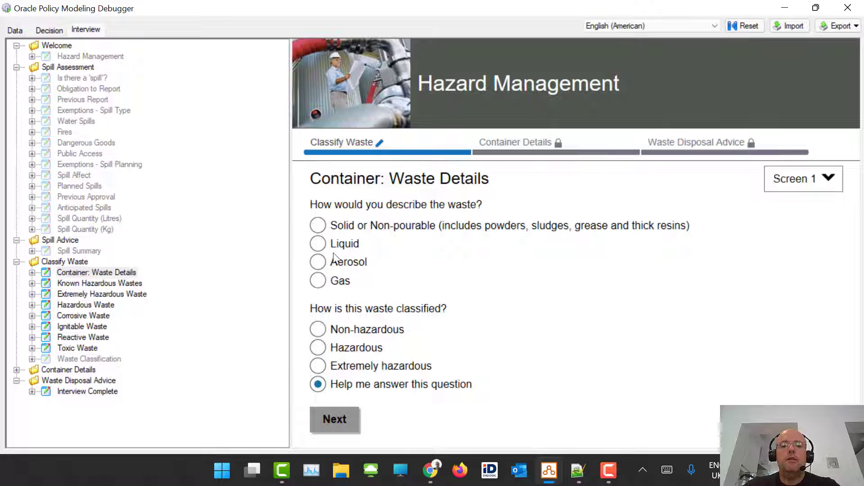
click(334, 259)
click(333, 246)
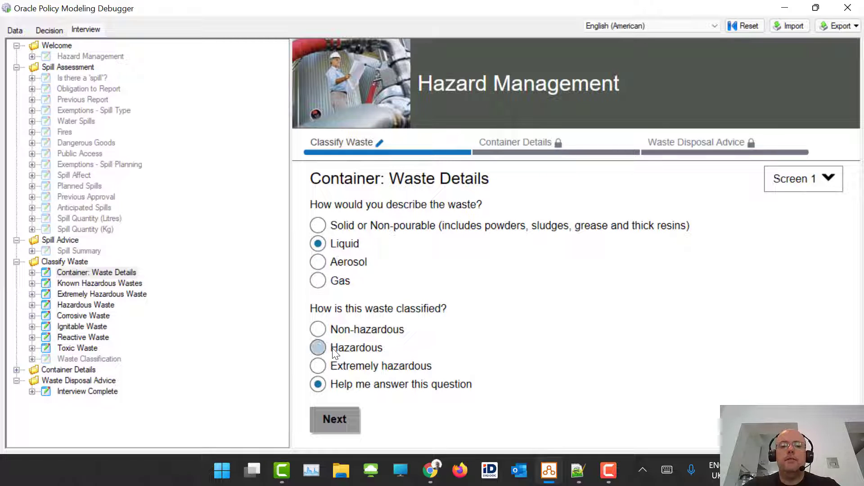
click(333, 351)
click(349, 426)
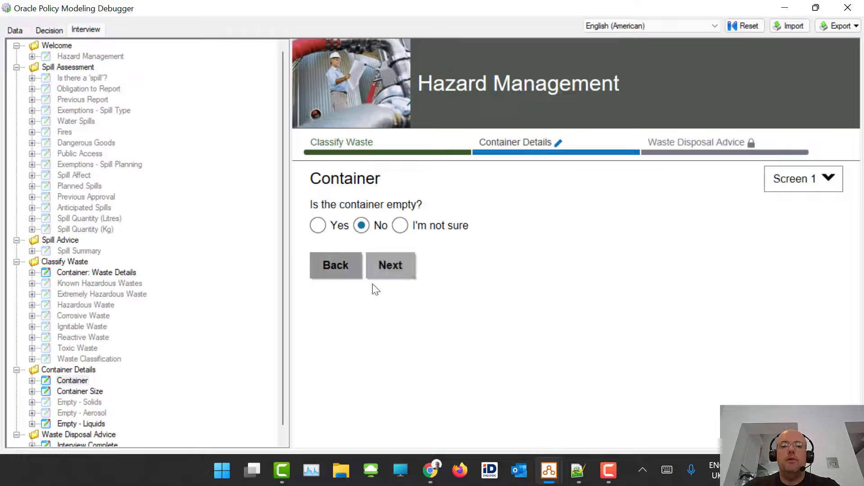
click(400, 272)
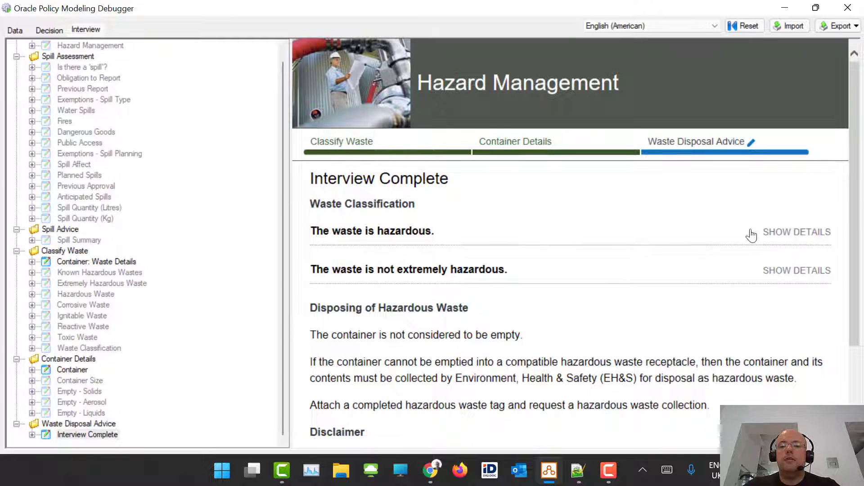
- Check the details of the hazardous and not extremely hazardous explanations in the debugger
click(790, 233)
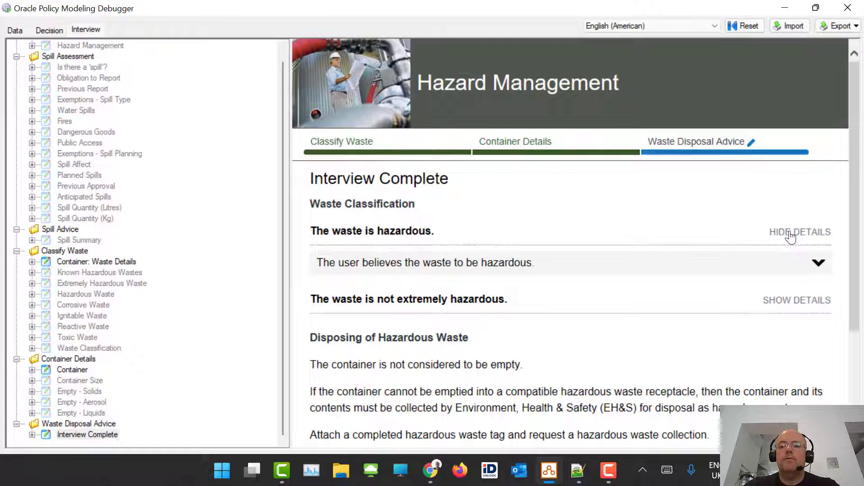
click(782, 308)
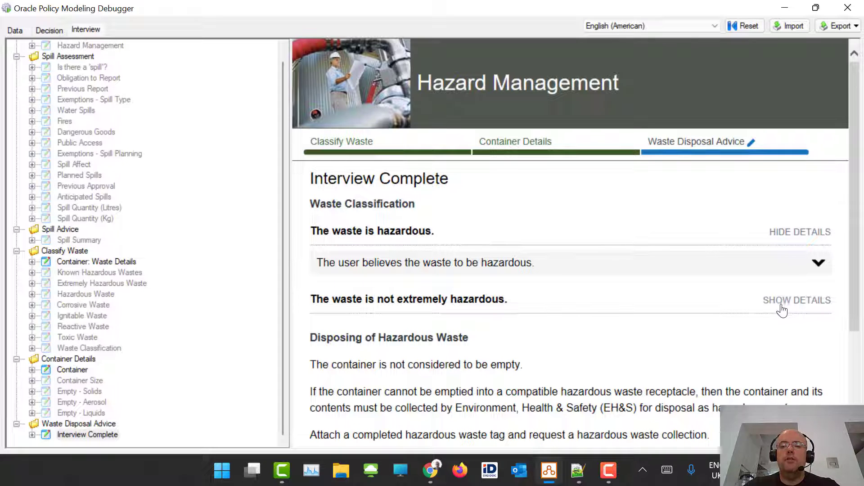
click(783, 306)
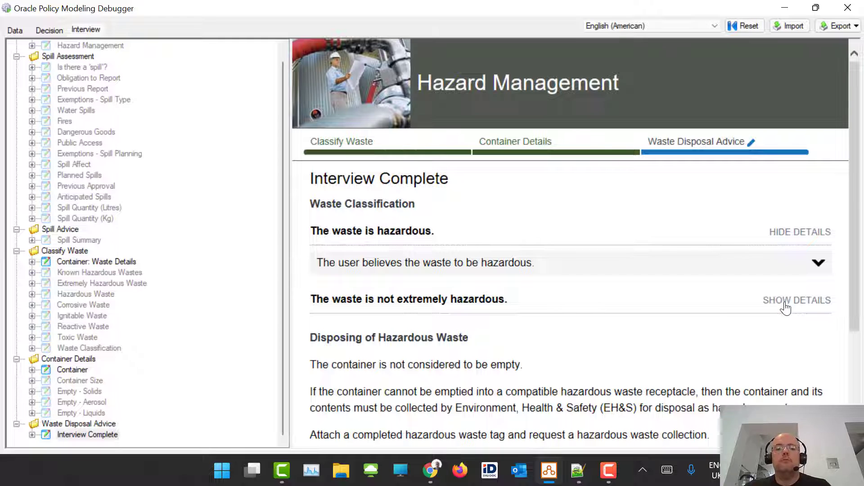
- Return to Policy Modeling and clear the Silent explanation options of the attribute "the waste is extremely hazardous"
key(alt+Tab)
click(321, 27)
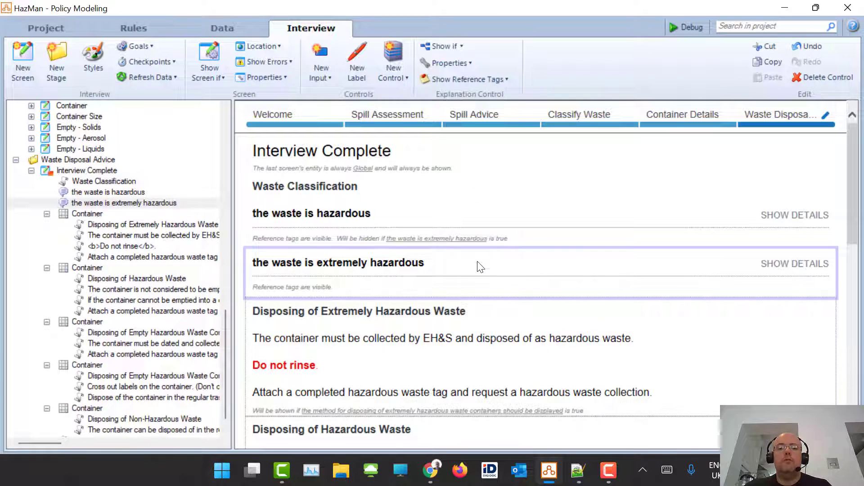
mouse_move(440, 263)
click(475, 347)
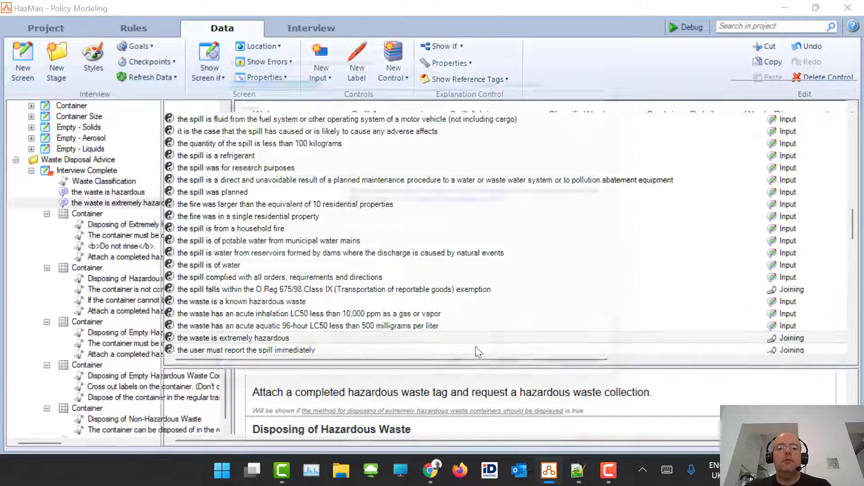
click(620, 390)
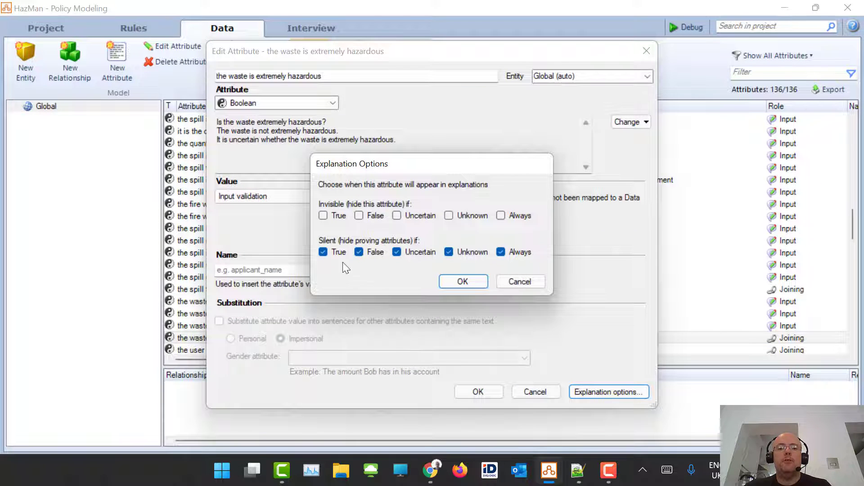
click(480, 281)
click(647, 50)
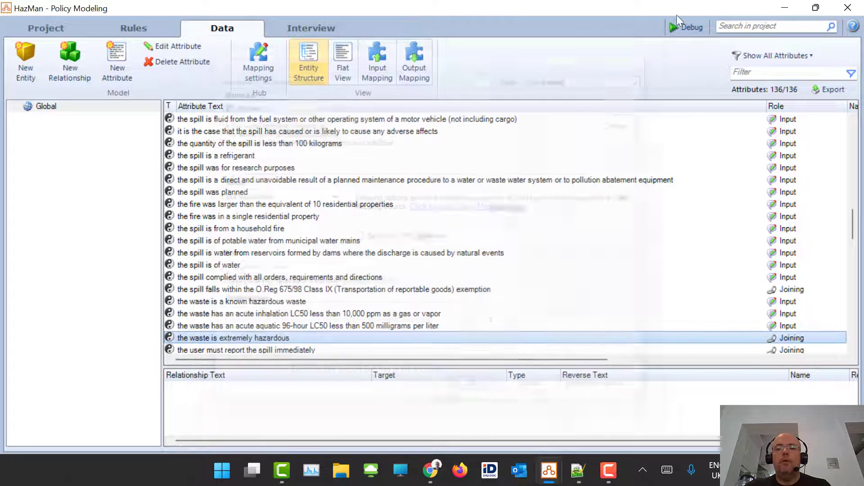
- Debug the interview again and expand the supporting reason under the not extremely hazardous explanation
click(684, 27)
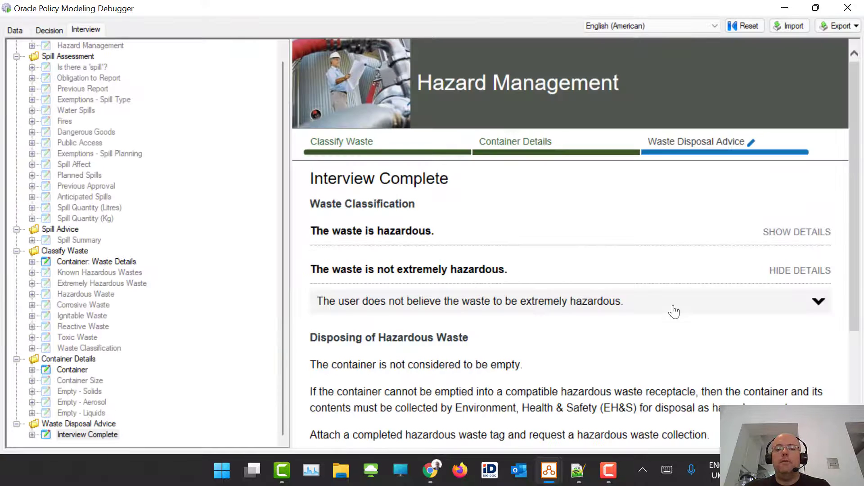
click(673, 309)
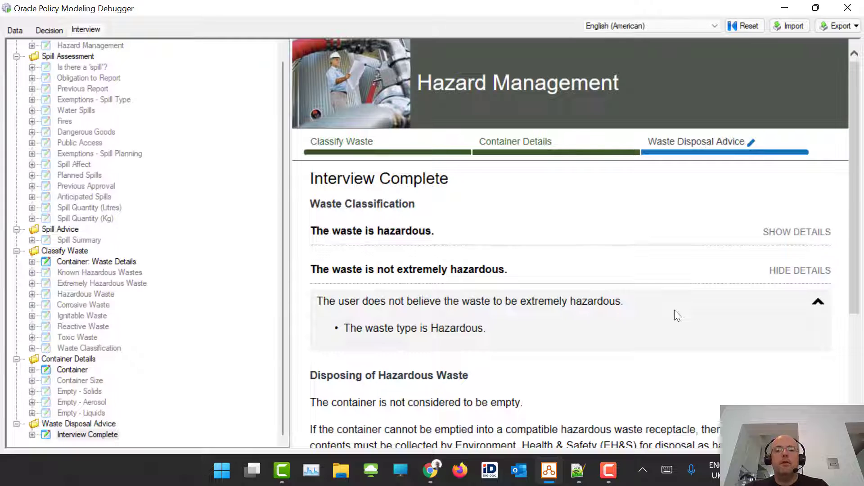
- Back in Policy Modeling, set Invisible to Always in the explanation options of "the waste is extremely hazardous" and save
key(alt+Tab)
double_click(299, 336)
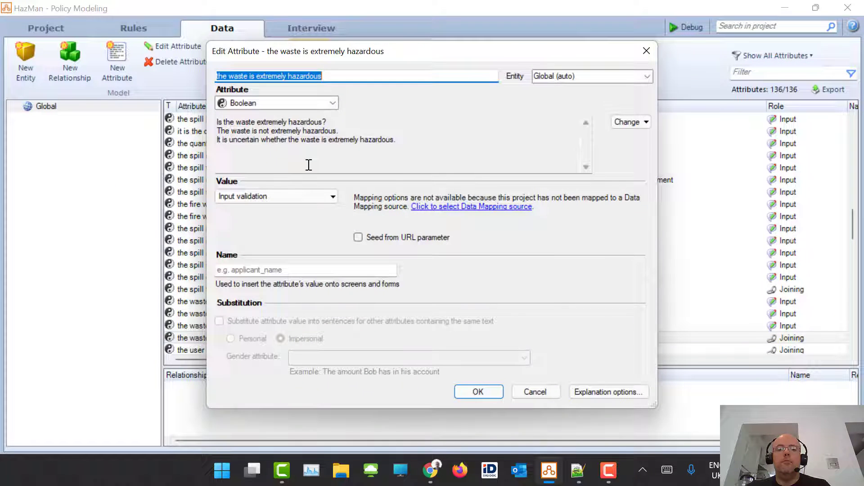
click(612, 390)
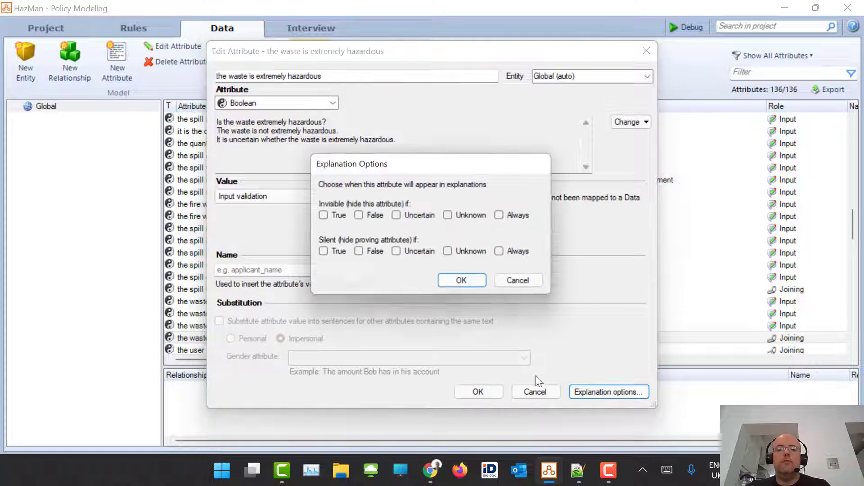
click(518, 214)
click(462, 281)
click(478, 391)
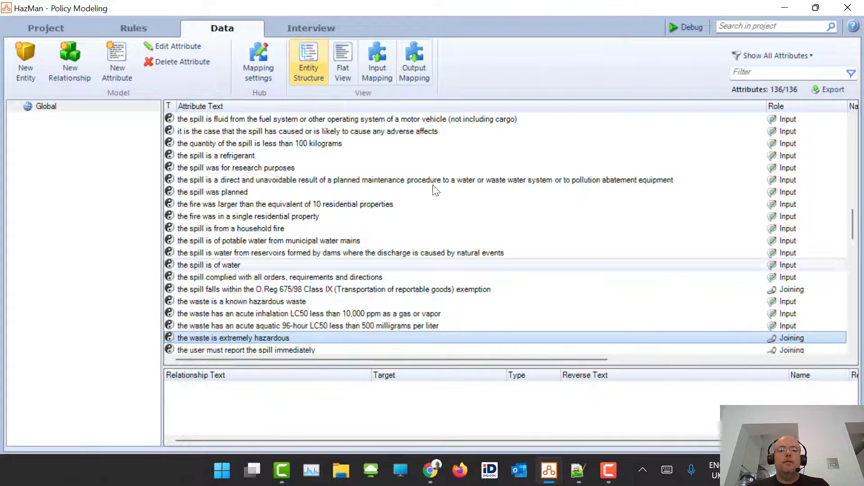
- Switch to the browser's Example decision service projects page and locate the JSON file link for the Hazardous Wastes example
click(323, 27)
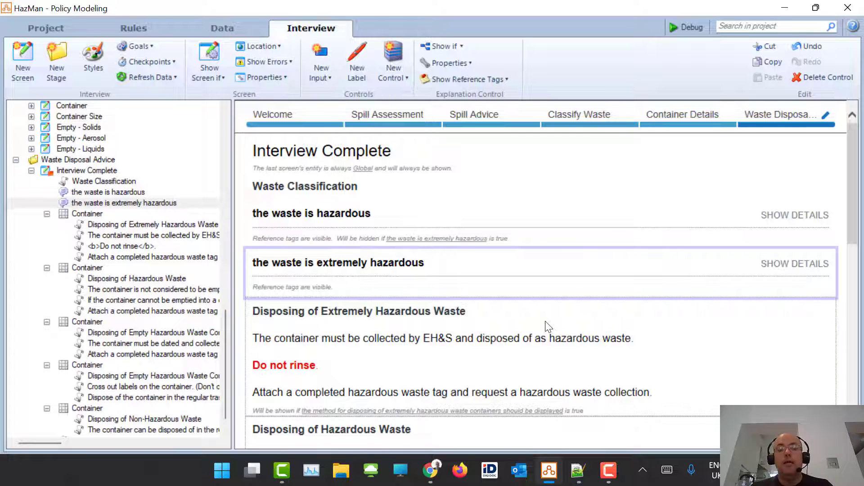
click(430, 470)
click(515, 6)
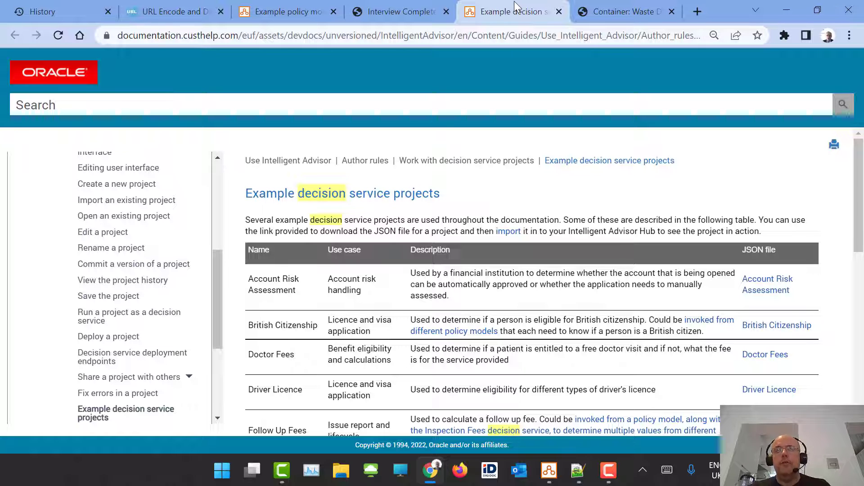
scroll(648, 149, down, 10)
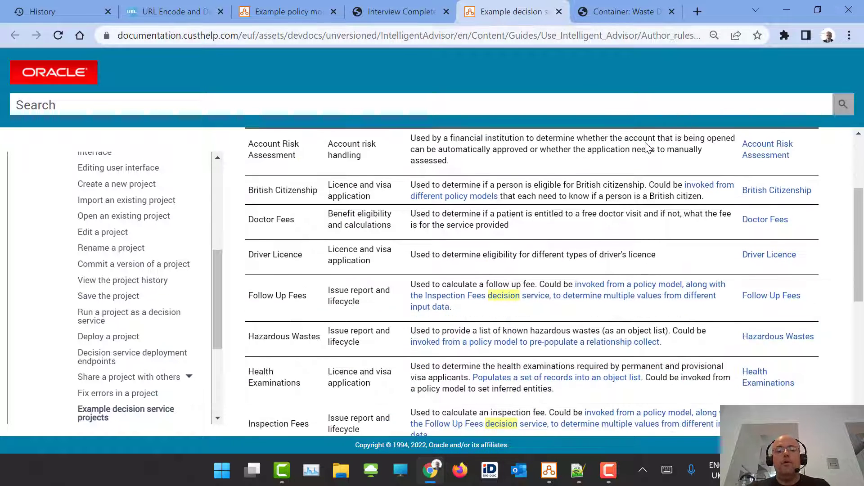
scroll(510, 216, up, 2)
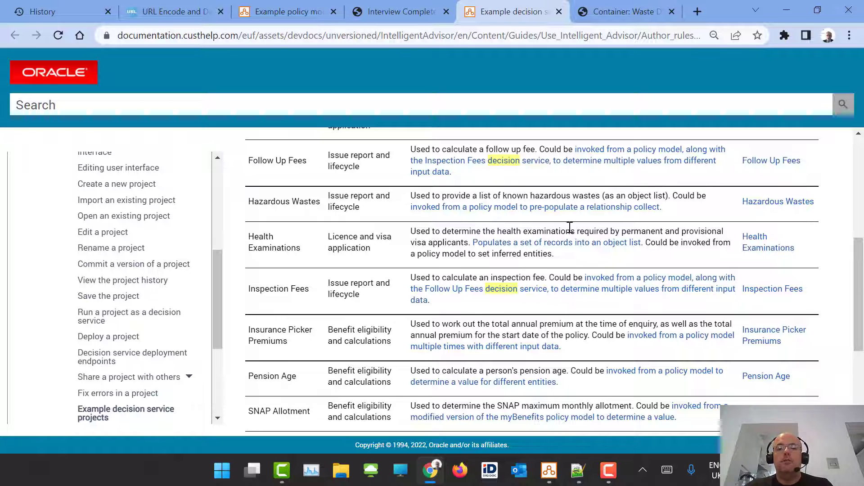
right_click(795, 207)
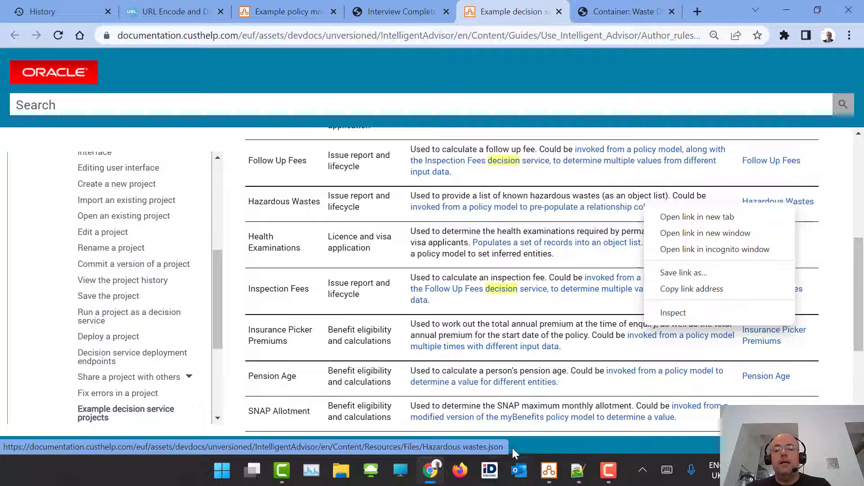
- Return to Policy Modeling, start a new rule reference and log in to the Hub with the user name and account password
click(549, 471)
click(479, 423)
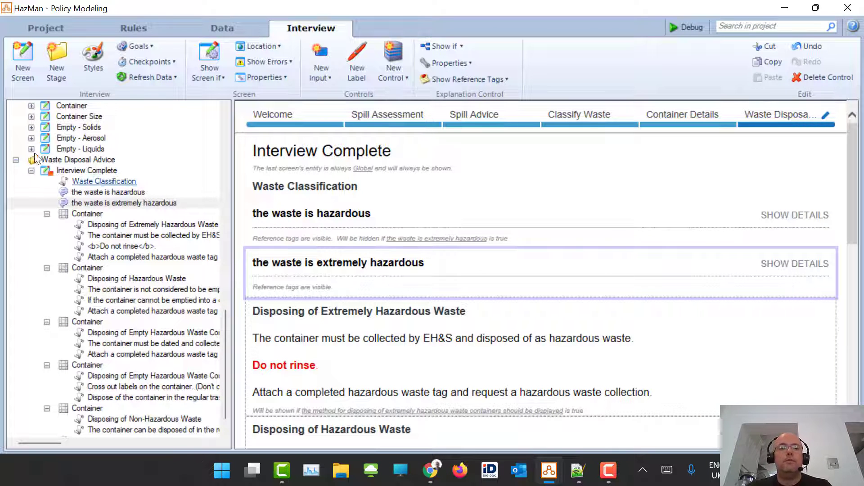
click(132, 30)
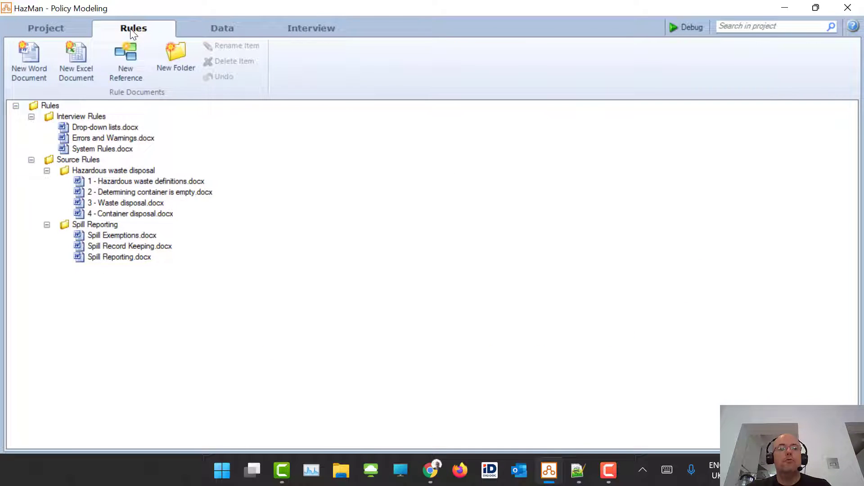
click(130, 59)
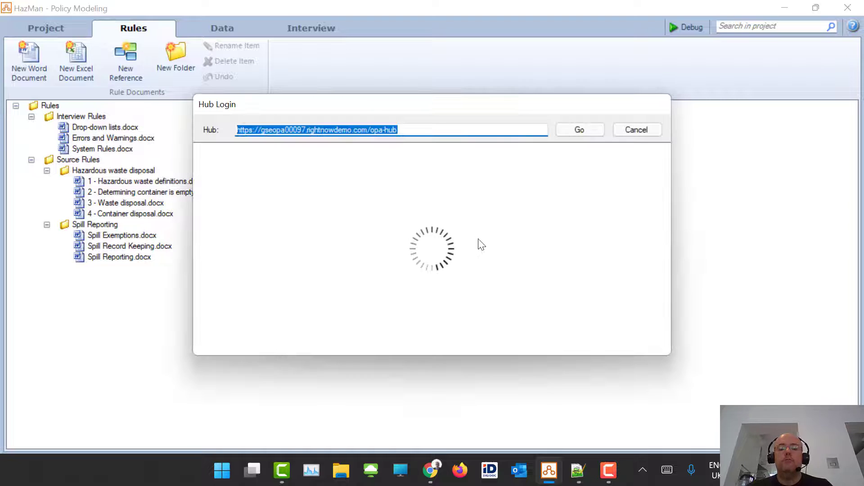
text(richard)
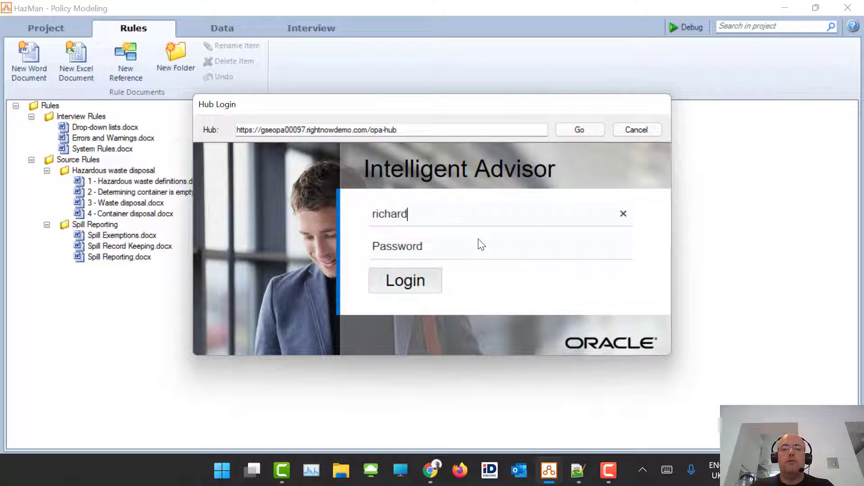
key(Tab)
key(Return)
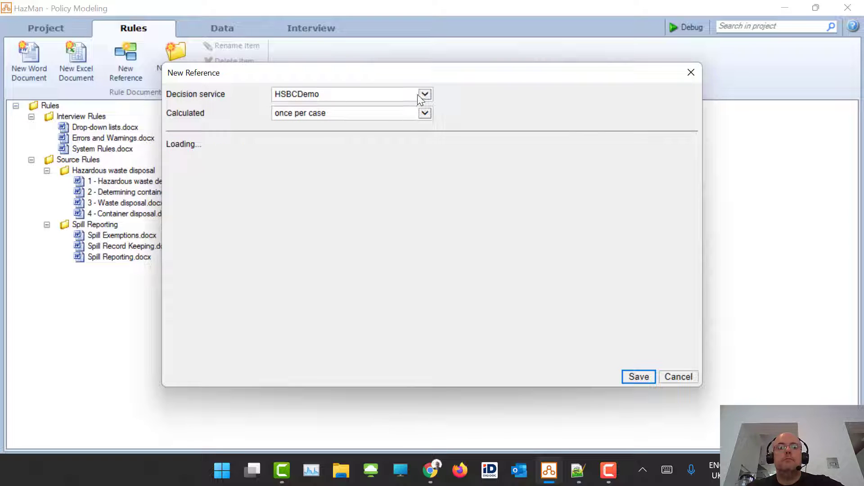
click(423, 94)
click(384, 186)
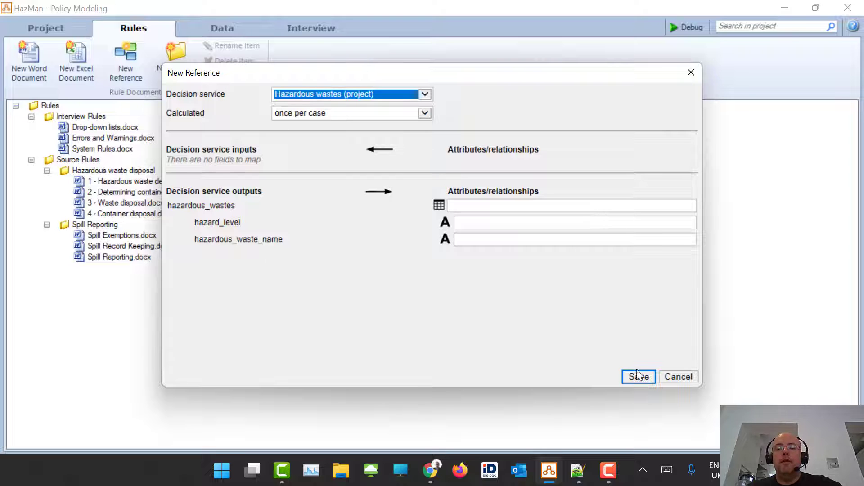
click(678, 377)
- Create a new entity named "the hazard" under Global in the data model
click(222, 28)
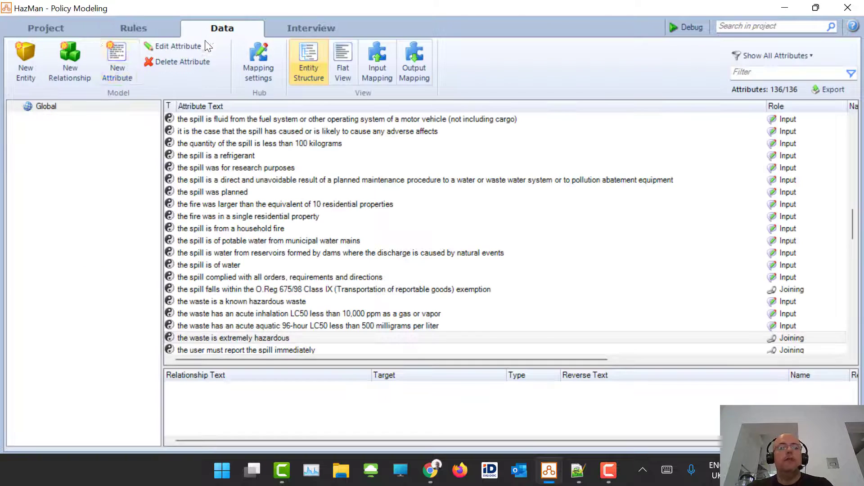
click(29, 55)
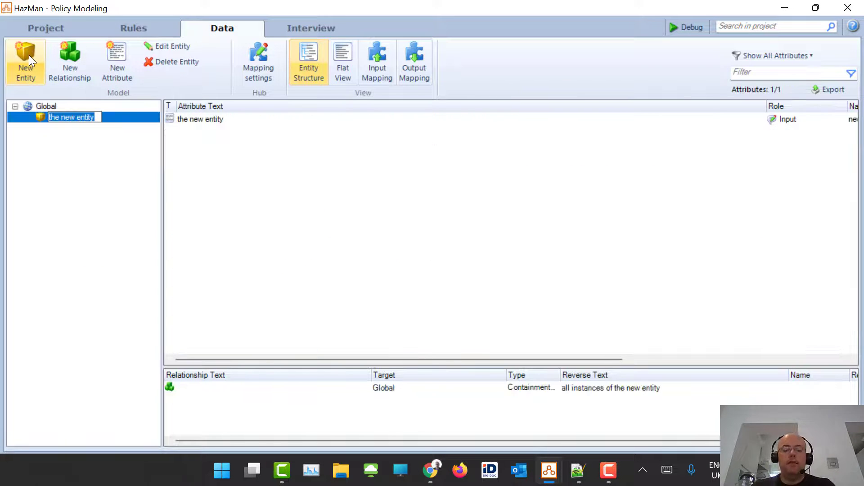
text(the)
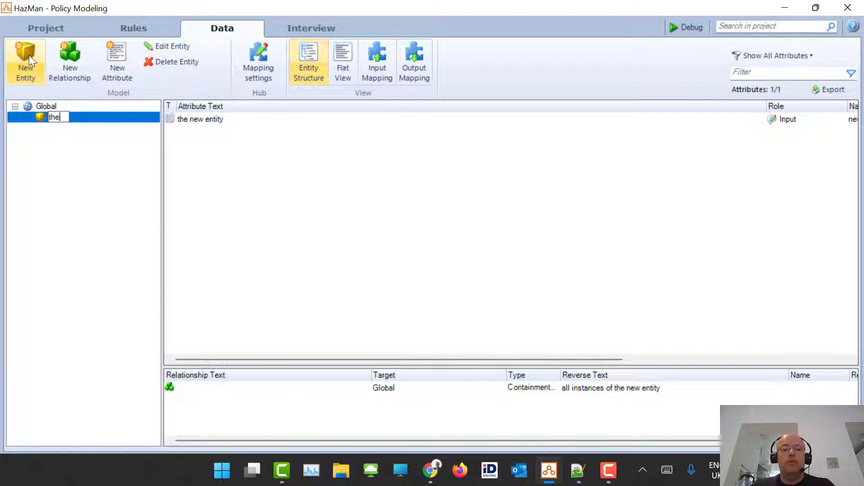
text( nazard)
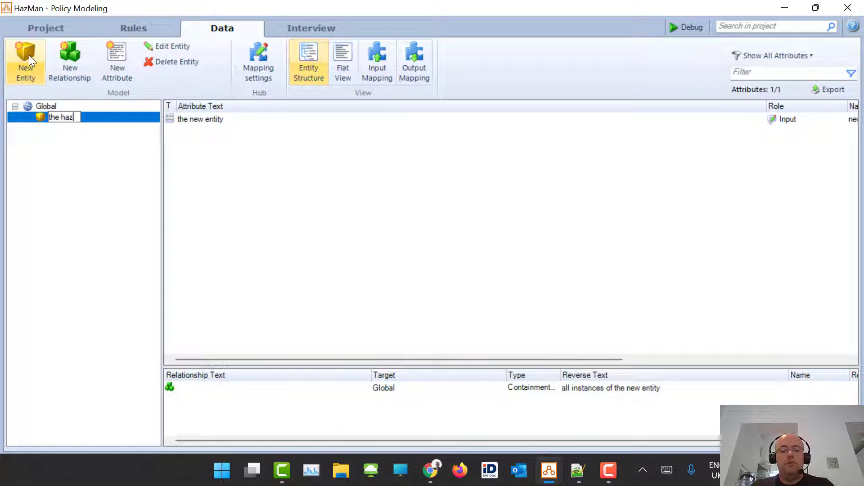
key(Return)
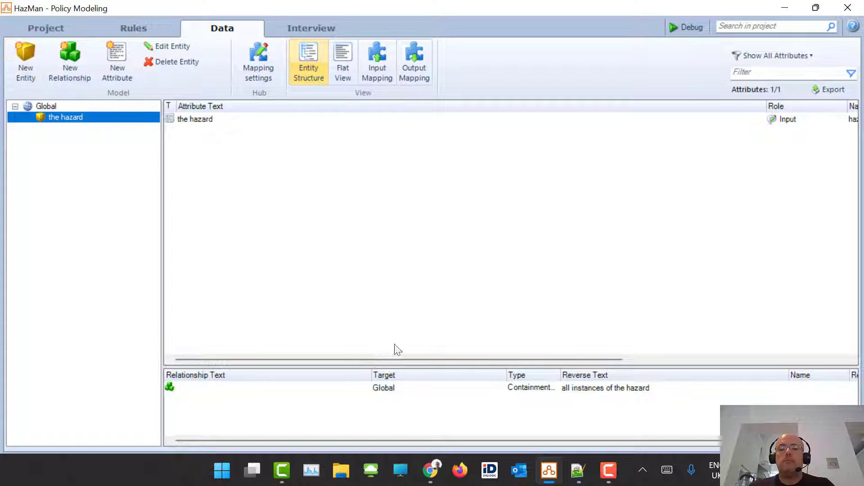
- Set the text of the hazard entity's containment relationship from Global to "the hazards"
click(588, 390)
double_click(629, 393)
text(t)
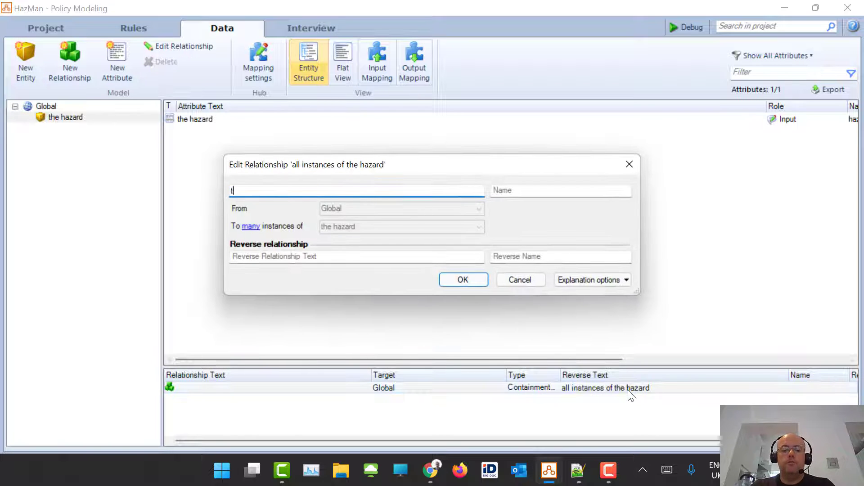
text(he hazards)
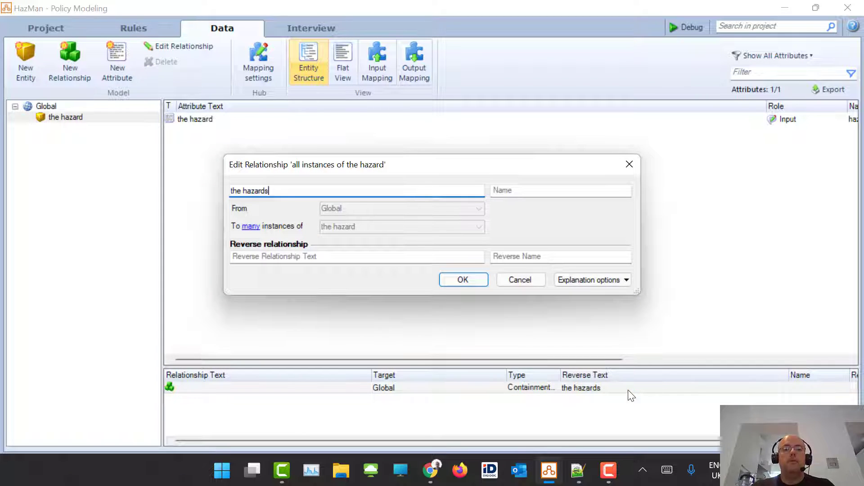
key(Return)
- Start a new rule reference and choose Hazardous wastes (project) as its decision service
click(158, 34)
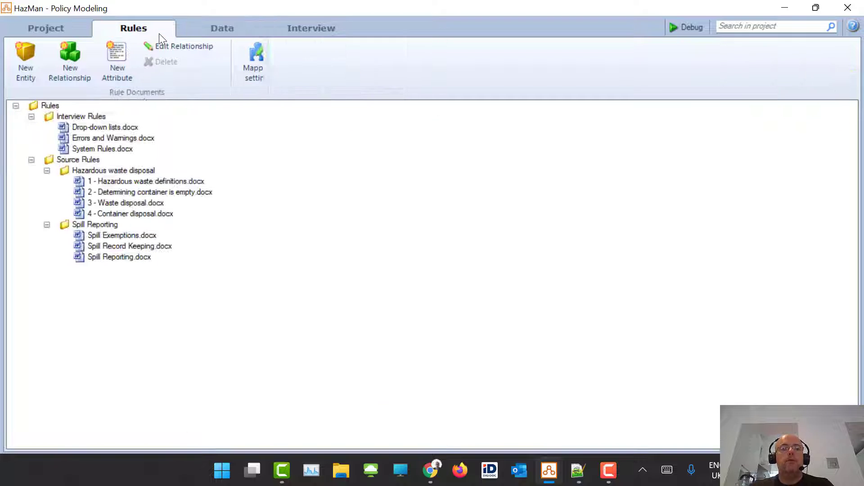
click(123, 53)
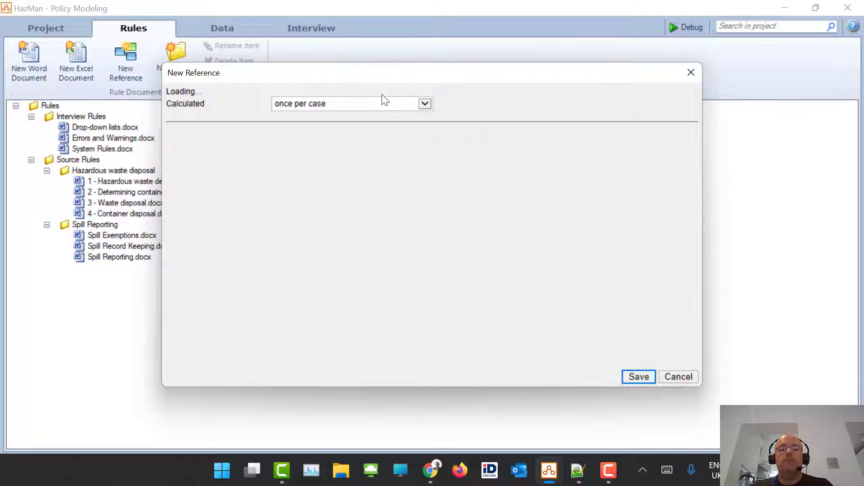
click(380, 95)
click(315, 195)
- Map the outputs hazardous_wastes to "the hazards", hazard_level to "the hazard level" and hazardous_waste_name to "the hazard", and save the reference
click(487, 208)
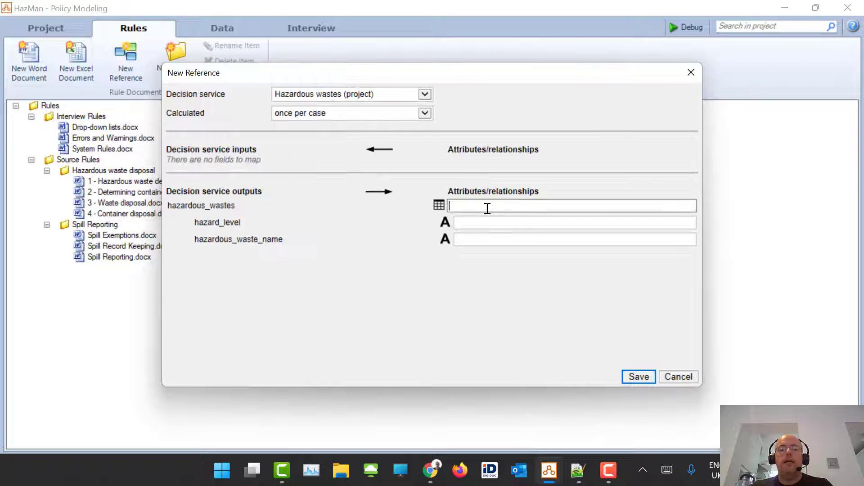
text(the)
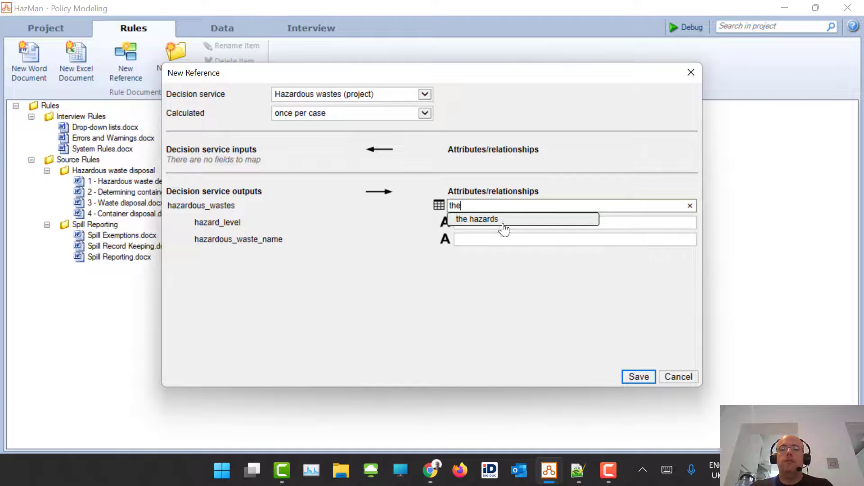
click(501, 219)
click(489, 228)
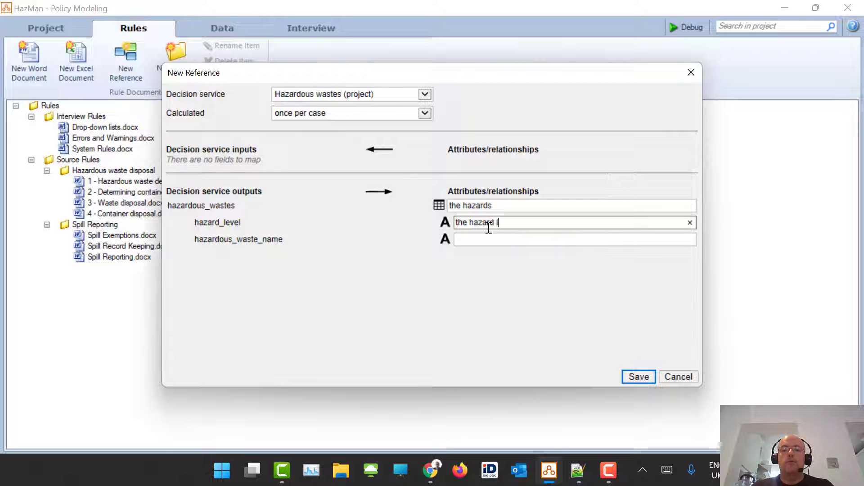
key(Tab)
text(the )
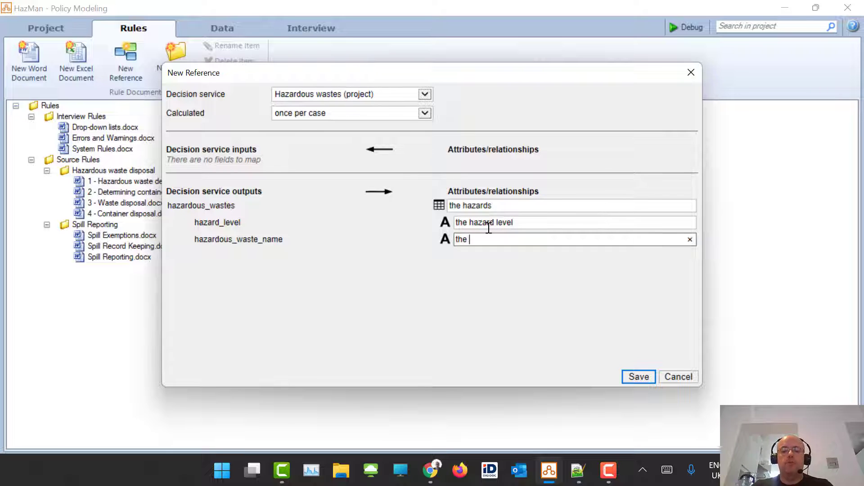
text(hazard)
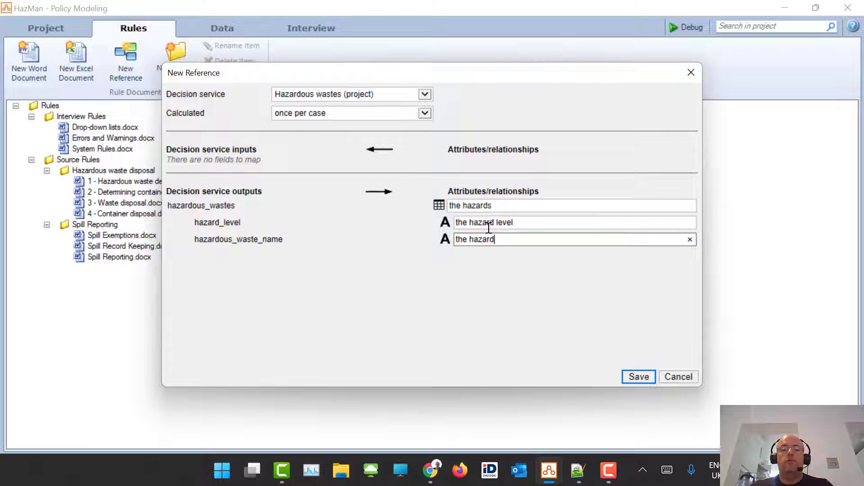
click(635, 382)
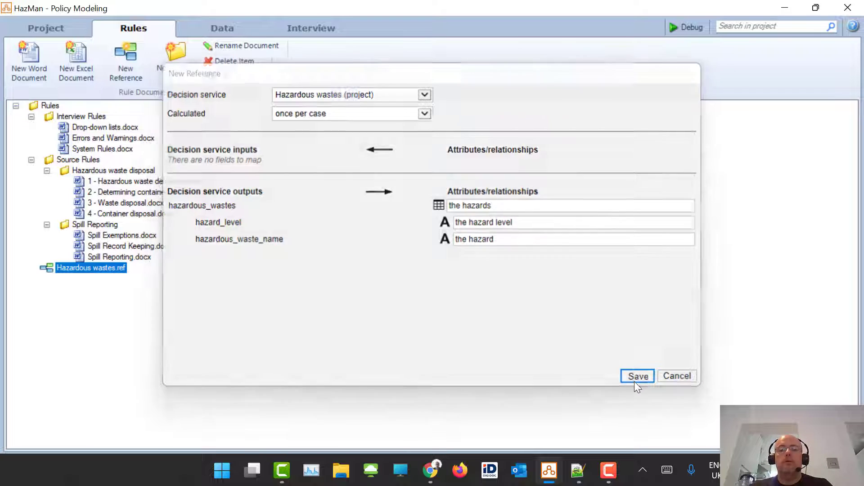
- Check the hazard entity's attributes in the data model and open the Known Hazardous Wastes screen in the interview's Classify Waste stage
click(221, 32)
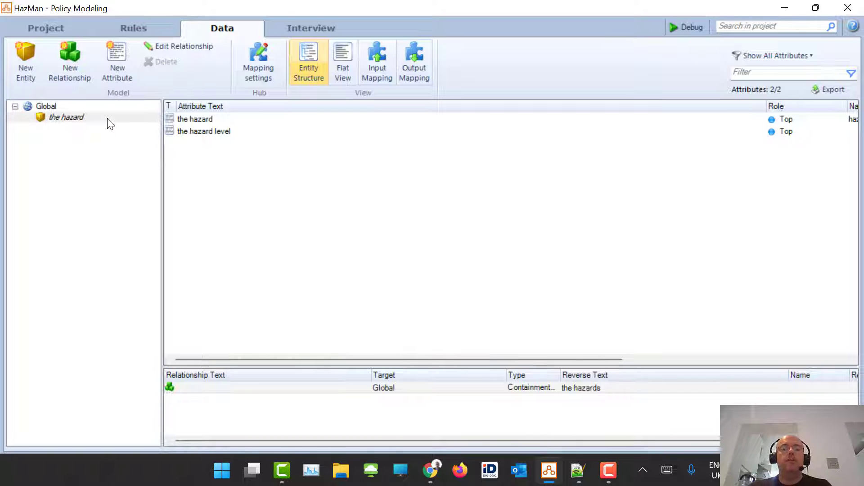
click(312, 34)
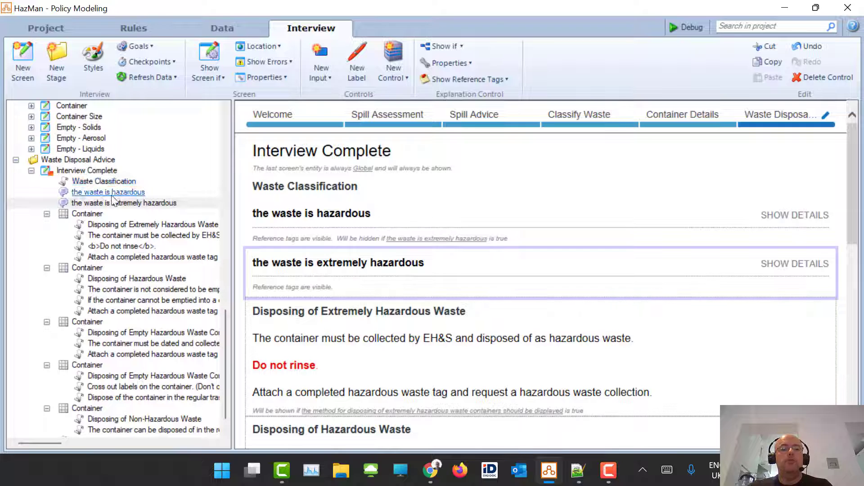
scroll(105, 181, up, 3)
scroll(128, 211, up, 6)
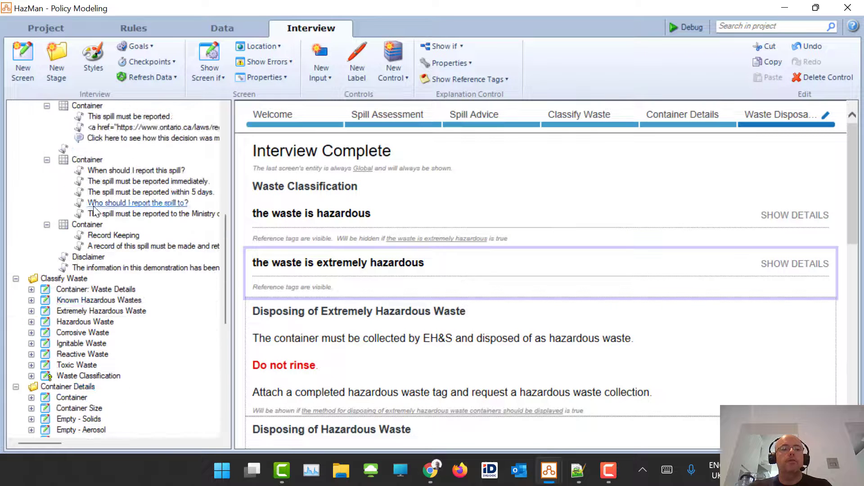
click(101, 289)
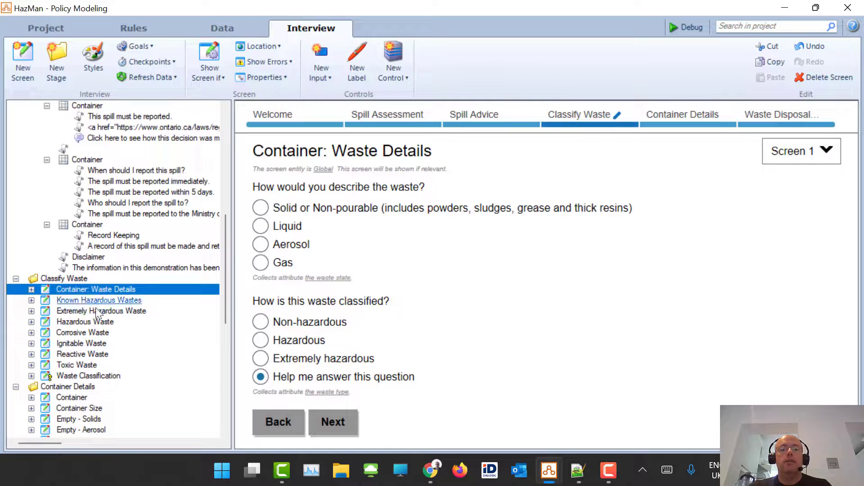
click(93, 302)
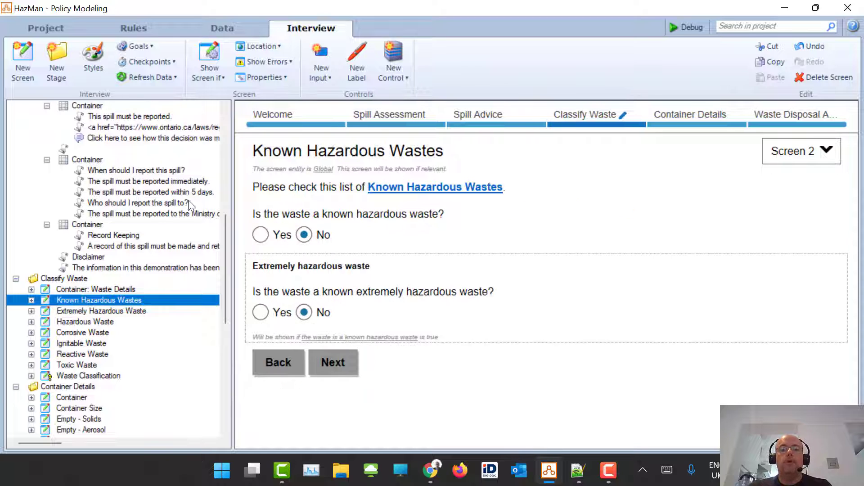
- Remove the hyperlink and bold markup from the screen's first label, leaving "Please check this list of Known Hazardous Wastes"
click(507, 193)
click(515, 187)
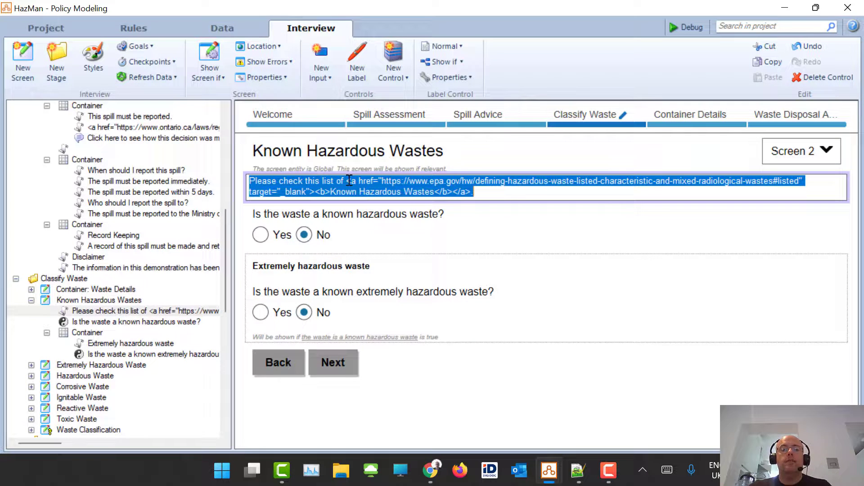
drag(351, 180, 332, 202)
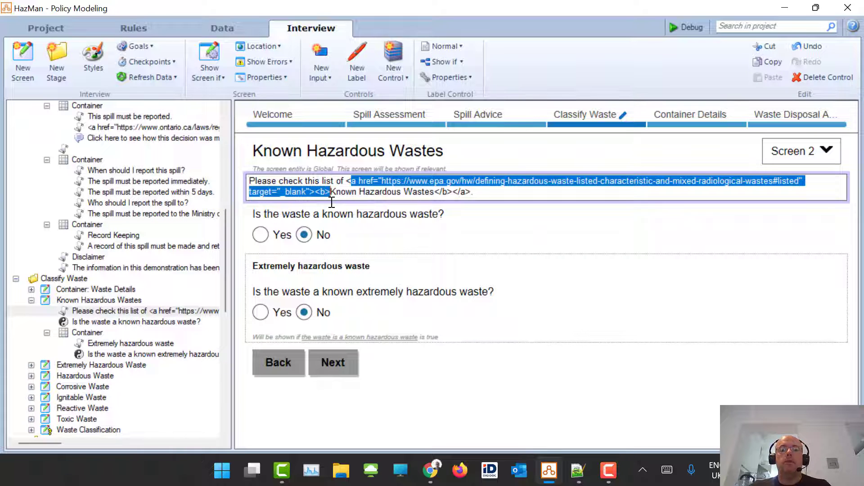
key(BackSpace)
key(BackSpace)
drag(490, 187, 455, 179)
key(BackSpace)
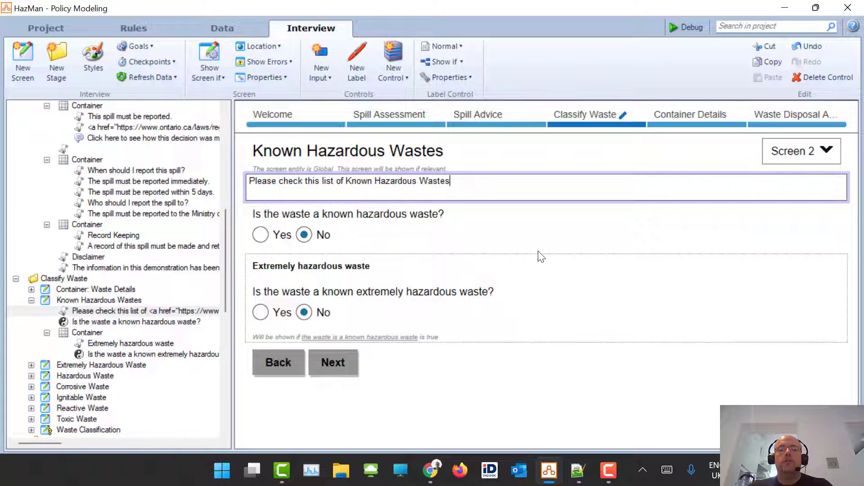
click(466, 230)
click(410, 189)
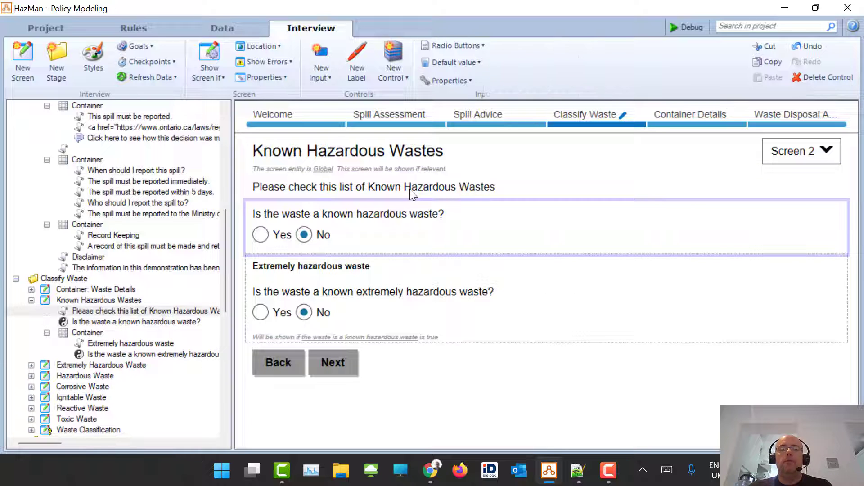
- Add an entity container for the hazard below the first label, containing inputs for the hazard and the hazard level
click(381, 76)
mouse_move(419, 118)
click(531, 123)
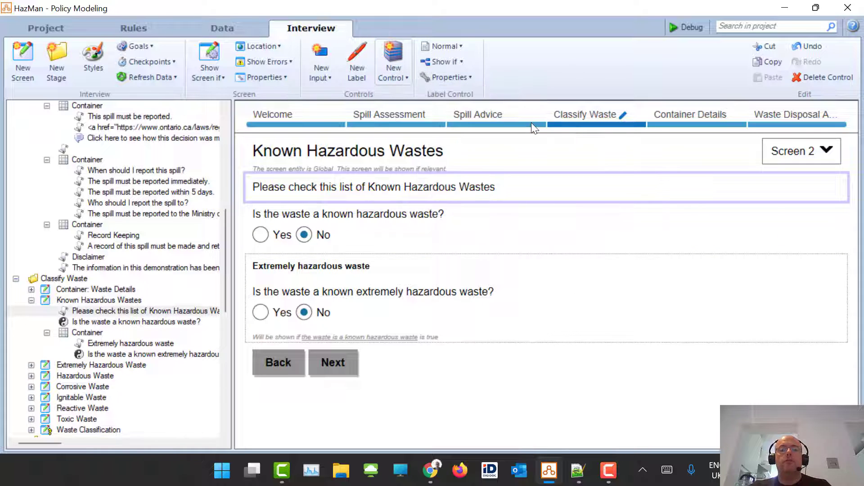
click(334, 58)
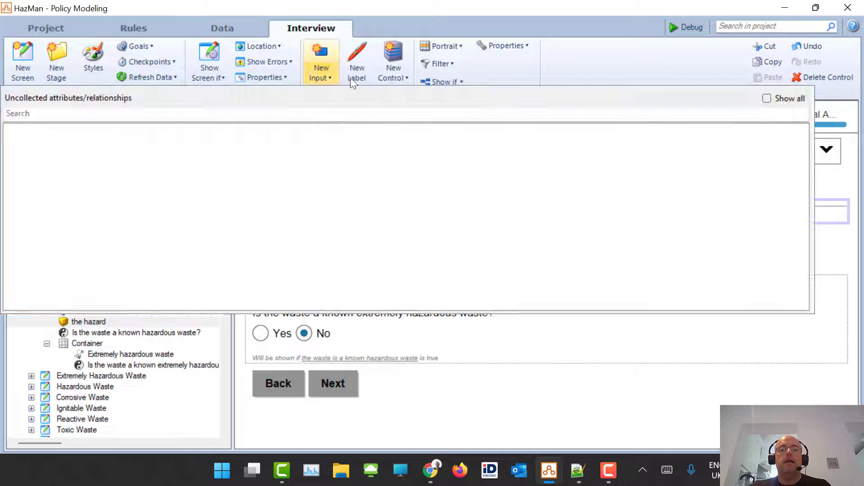
click(767, 98)
scroll(396, 282, down, 20)
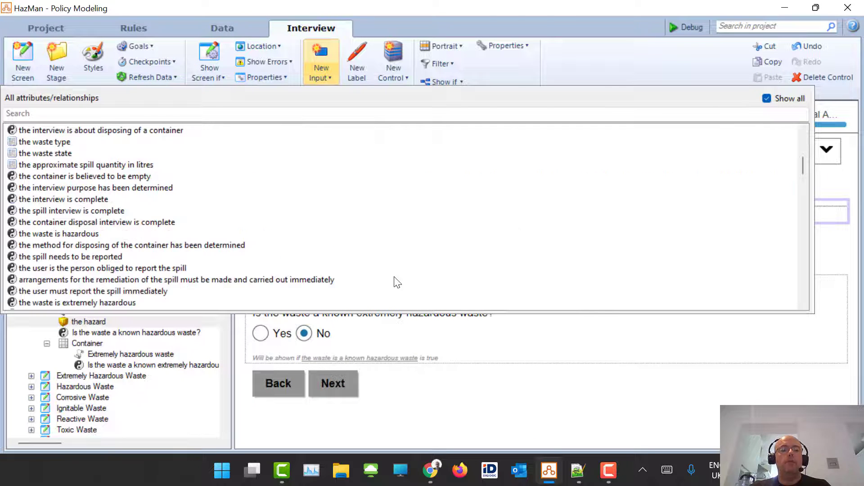
scroll(285, 282, down, 2)
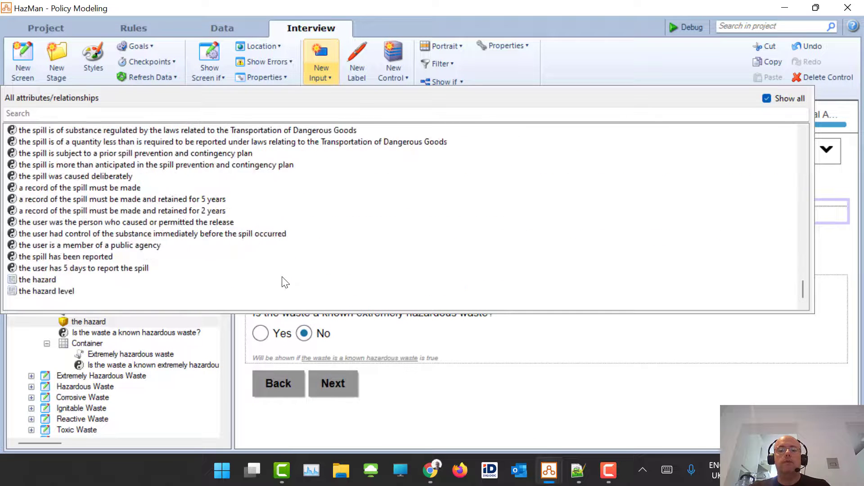
click(49, 281)
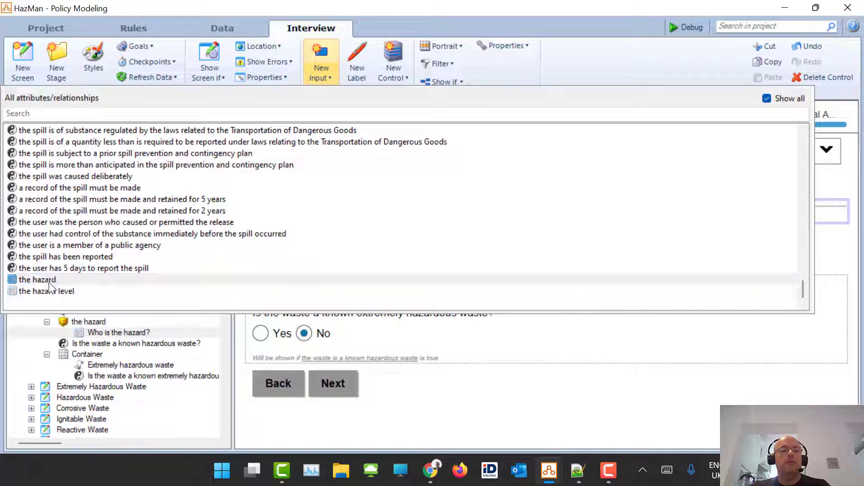
- Set the substitution of the hazard attribute to Impersonal in the data model
click(230, 26)
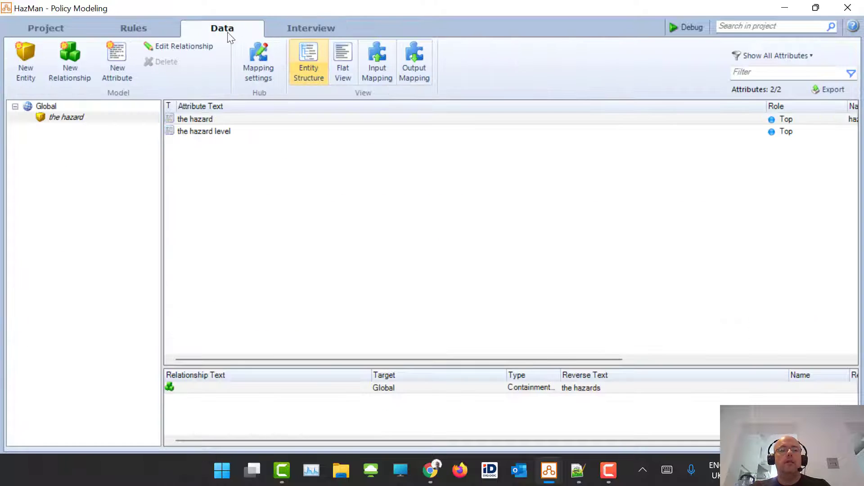
double_click(229, 122)
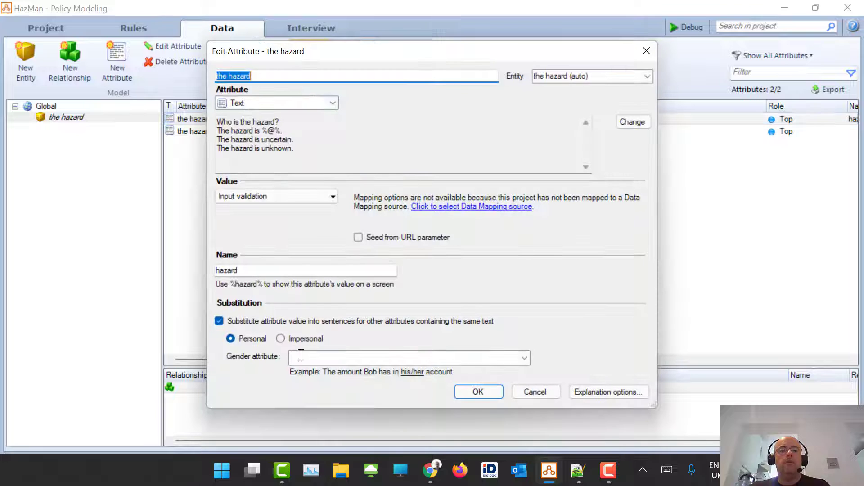
click(280, 339)
click(457, 393)
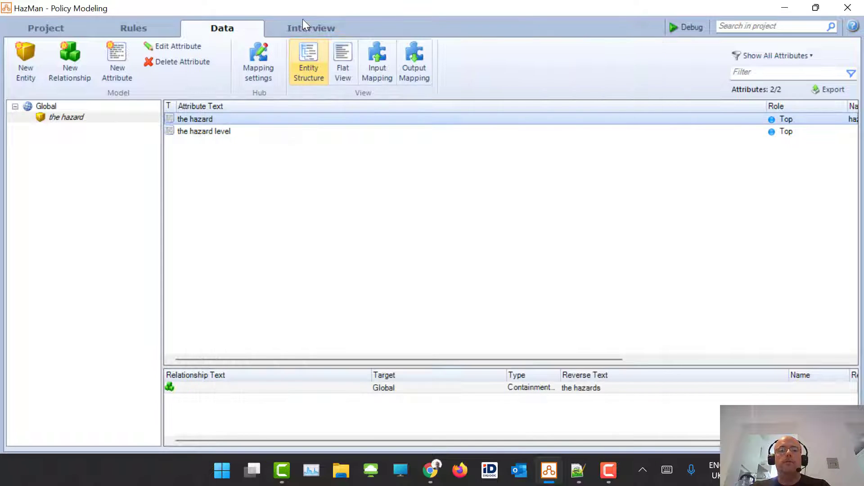
- Change the layout of the hazard entity container on the Known Hazardous Wastes screen to Tabular
click(307, 28)
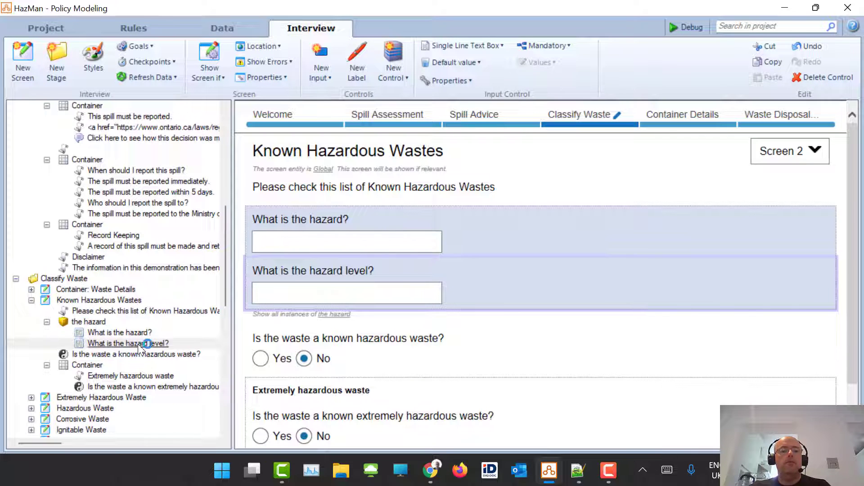
click(88, 322)
click(445, 43)
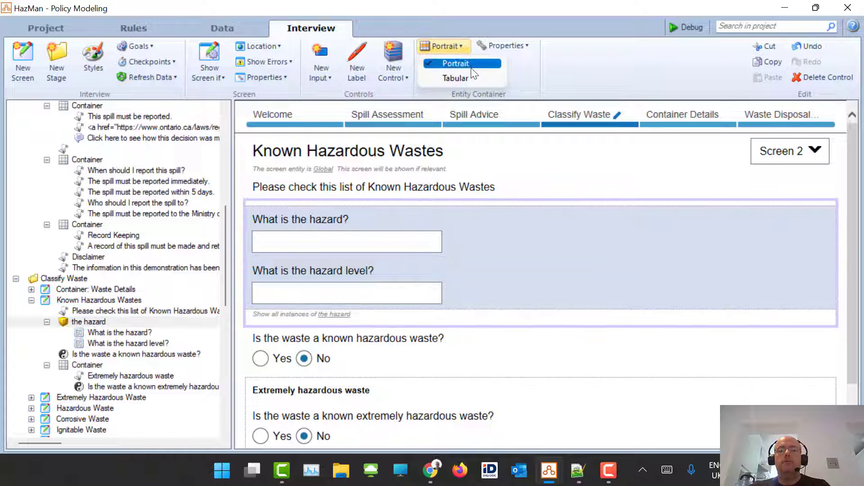
click(469, 74)
- Rename the hazard table's column headings to "Hazard" and "Level"
click(325, 221)
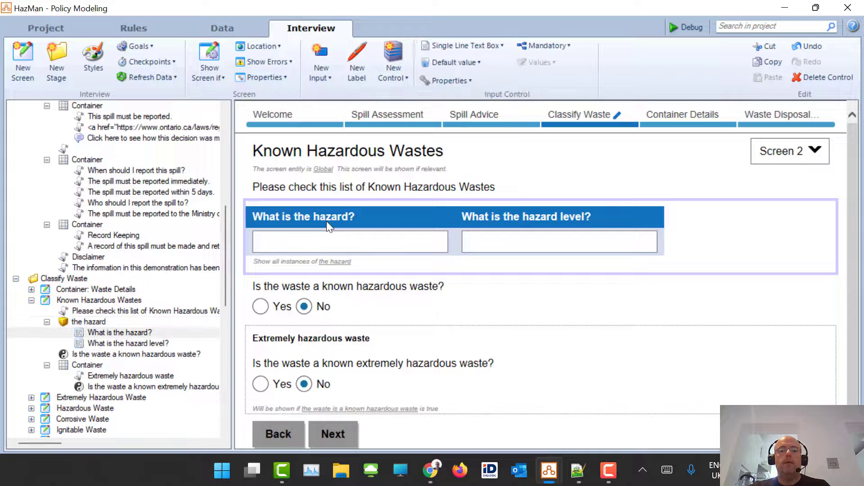
click(328, 221)
text(Hazr)
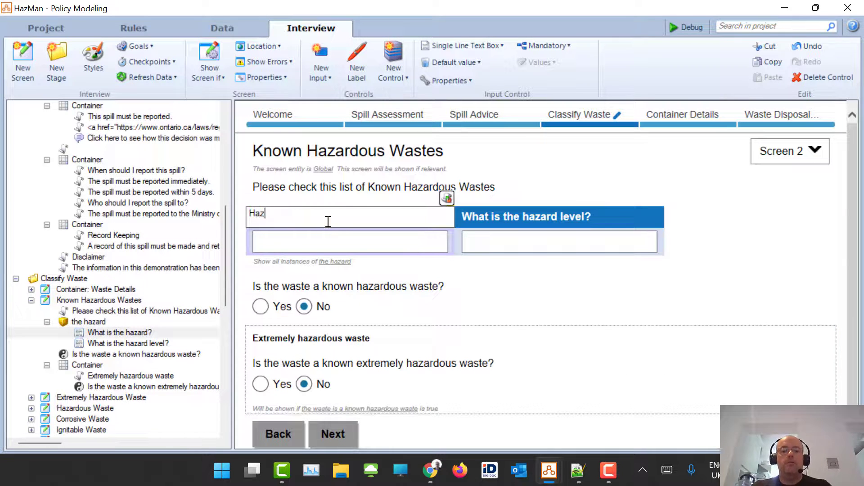
click(551, 225)
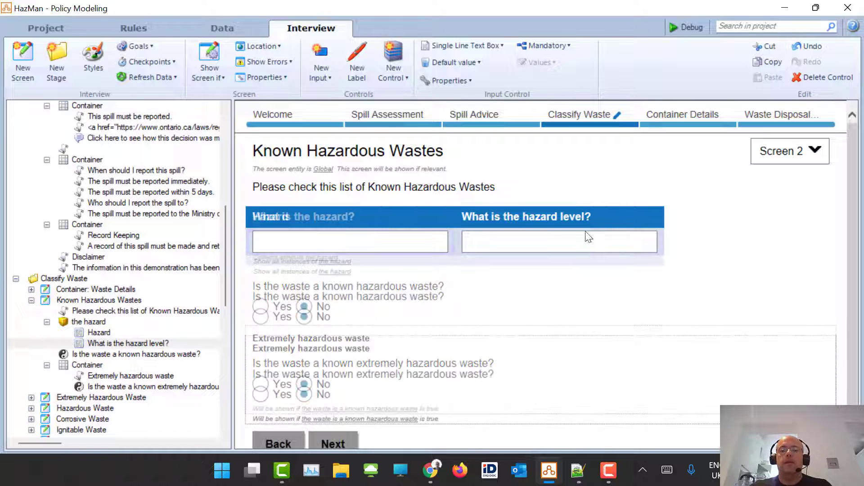
click(552, 224)
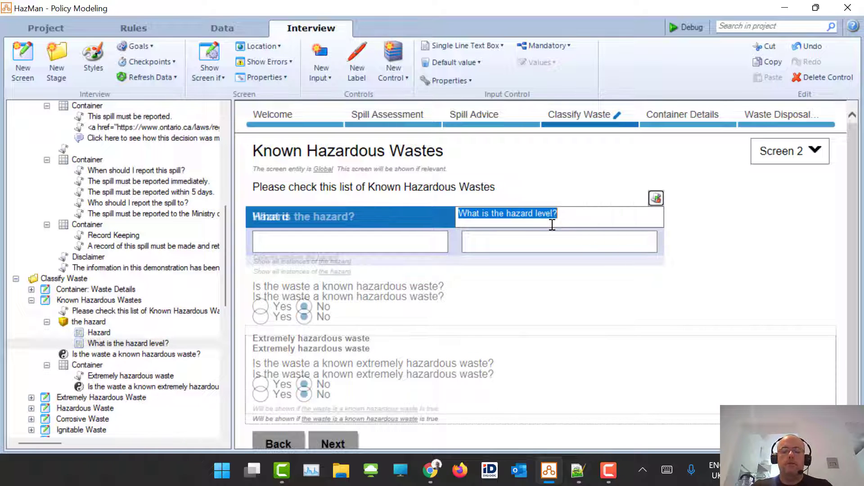
text(Level)
key(Return)
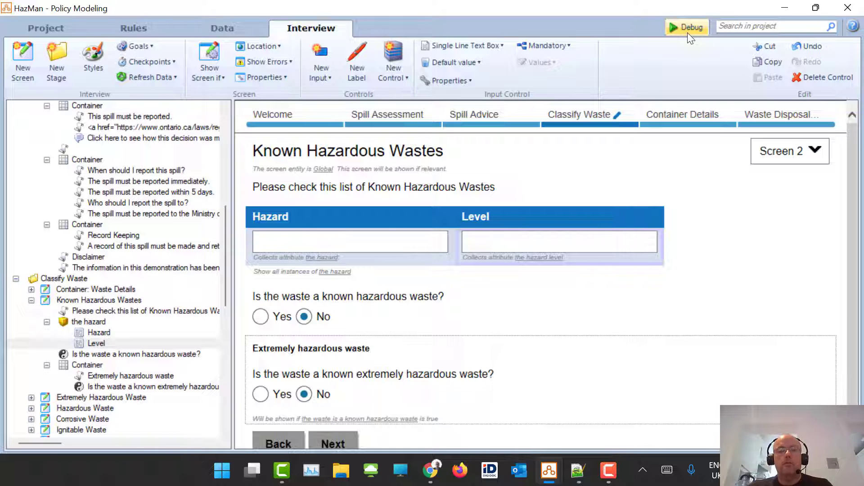
- Debug the project, check the hazard list on the Known Hazardous Wastes screen and its controls, and close the debugger
click(688, 28)
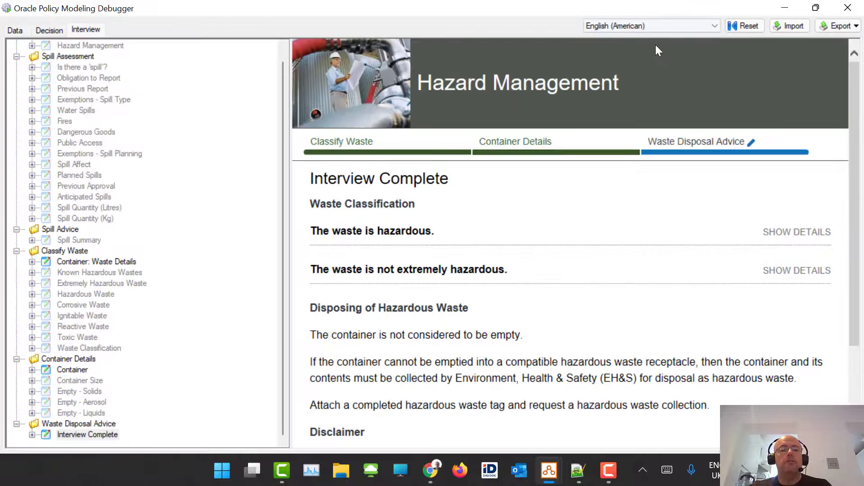
click(79, 262)
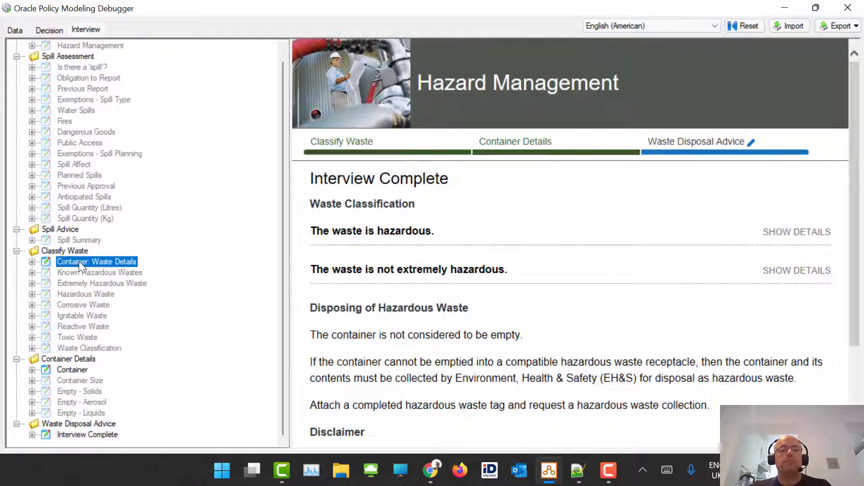
click(106, 273)
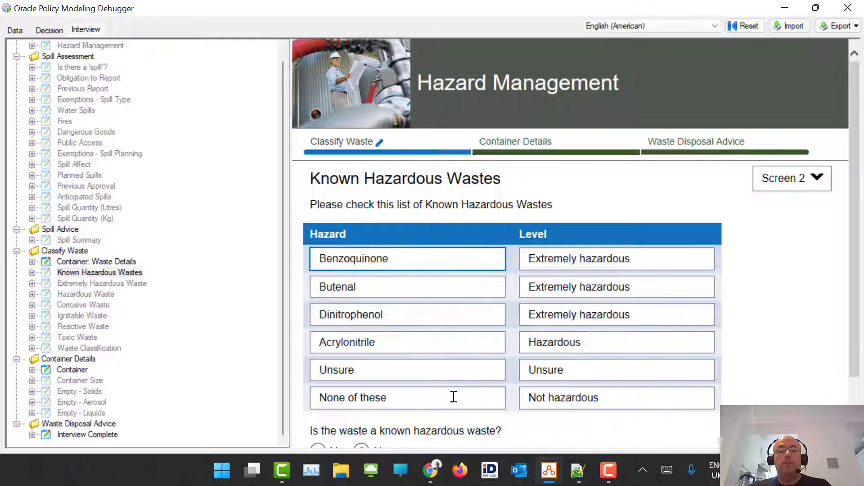
click(32, 273)
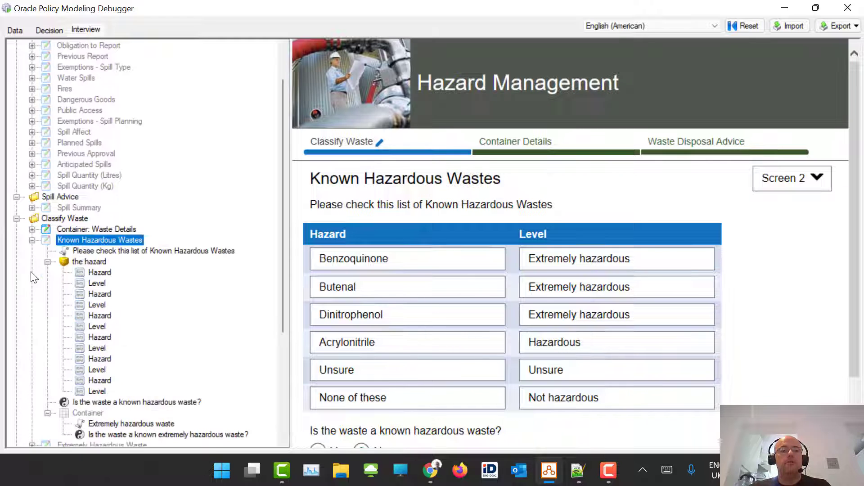
mouse_move(96, 269)
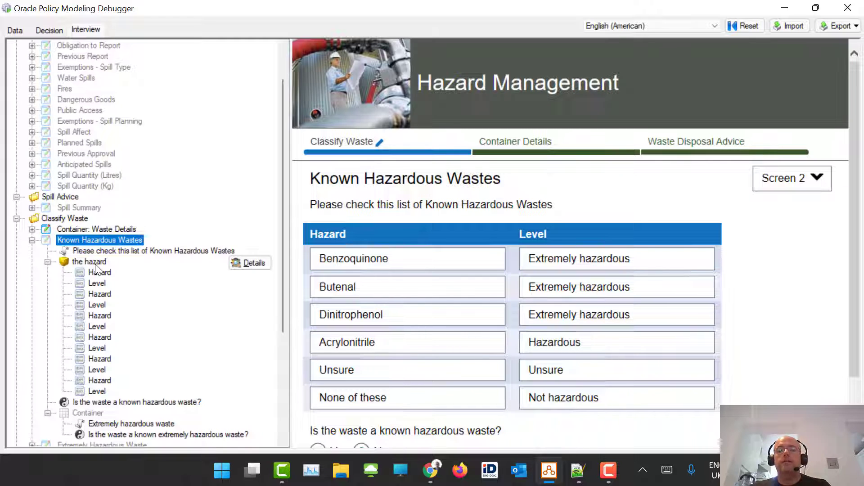
click(848, 8)
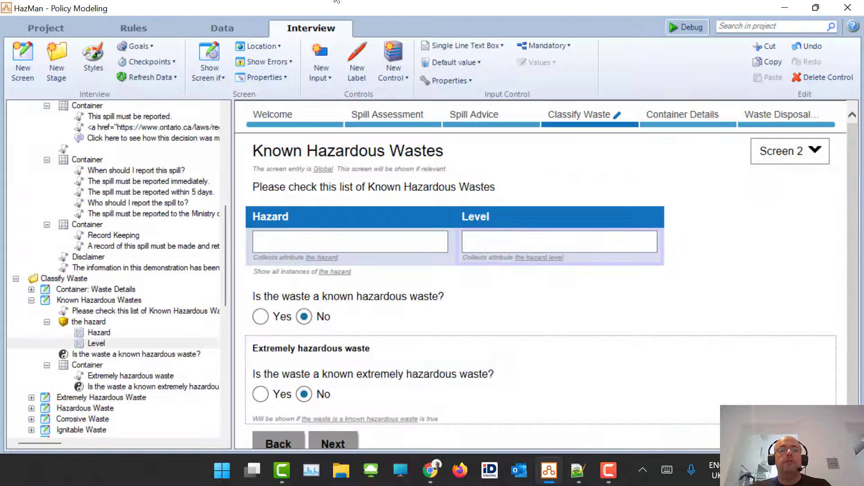
- Start a new relationship in the data model with the text "the selected hazard"
click(210, 31)
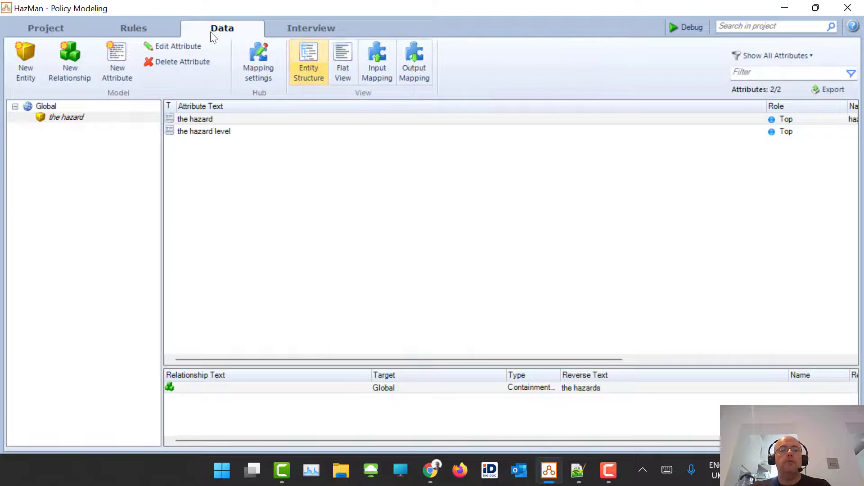
click(66, 57)
text(the selct)
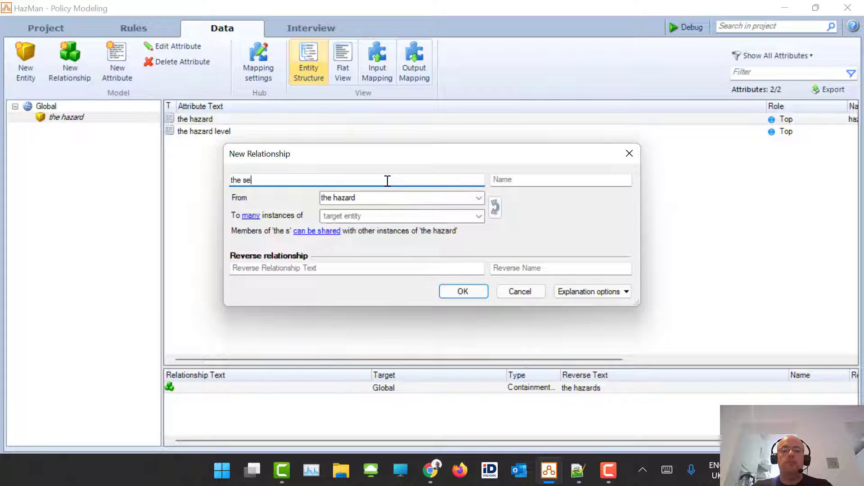
key(BackSpace)
key(BackSpace)
text(ec)
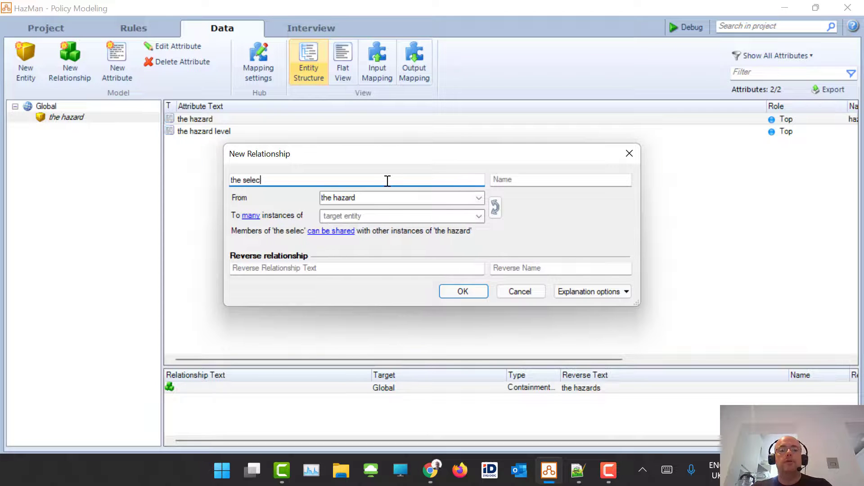
text(ted hazard)
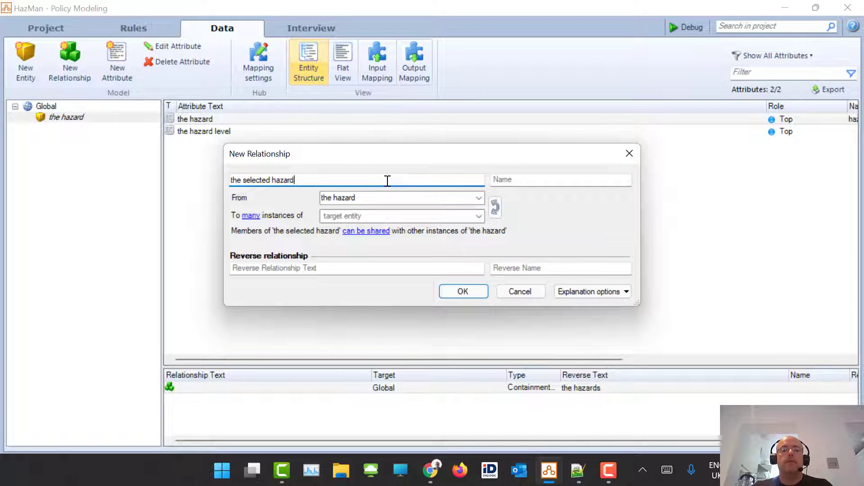
- Define the relationship from Global to one instance of the hazard and save it
click(472, 199)
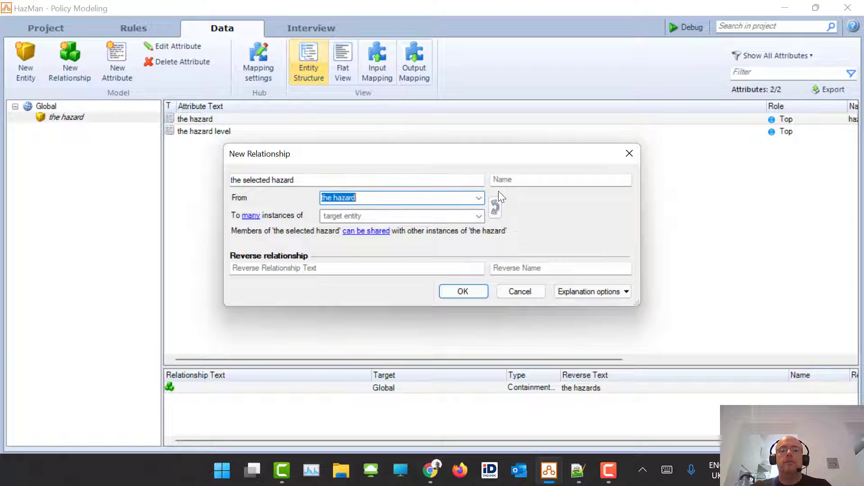
click(479, 198)
click(404, 206)
click(479, 216)
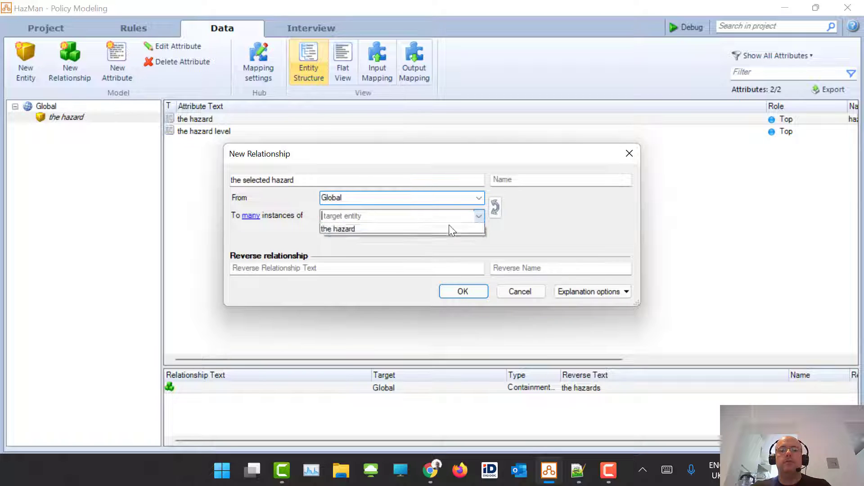
click(375, 238)
click(260, 217)
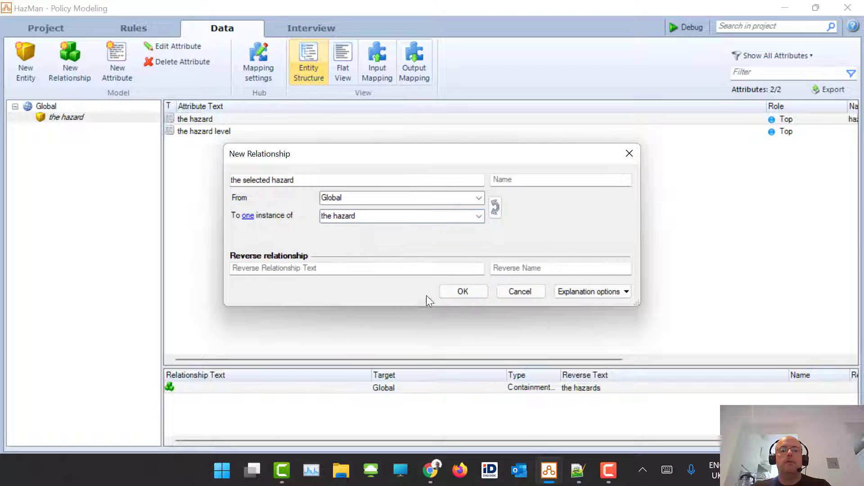
click(477, 295)
- Add an input for the selected hazard relationship below the first label on the Known Hazardous Wastes screen
click(309, 29)
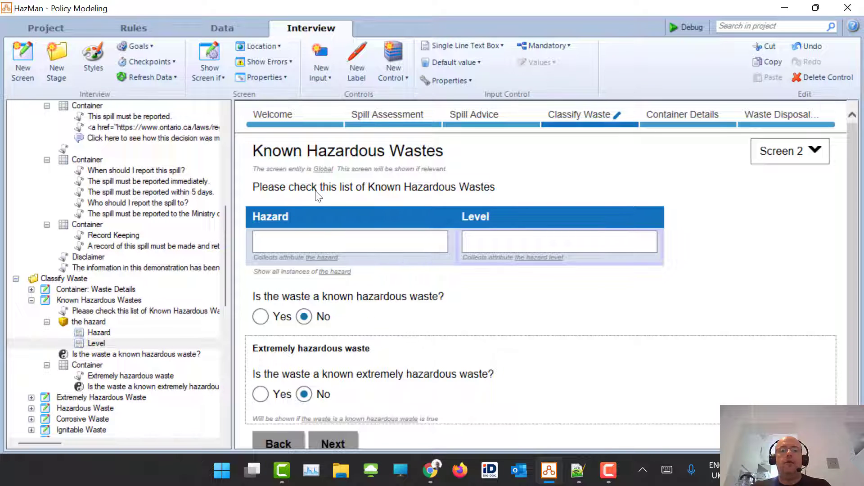
click(318, 198)
click(390, 74)
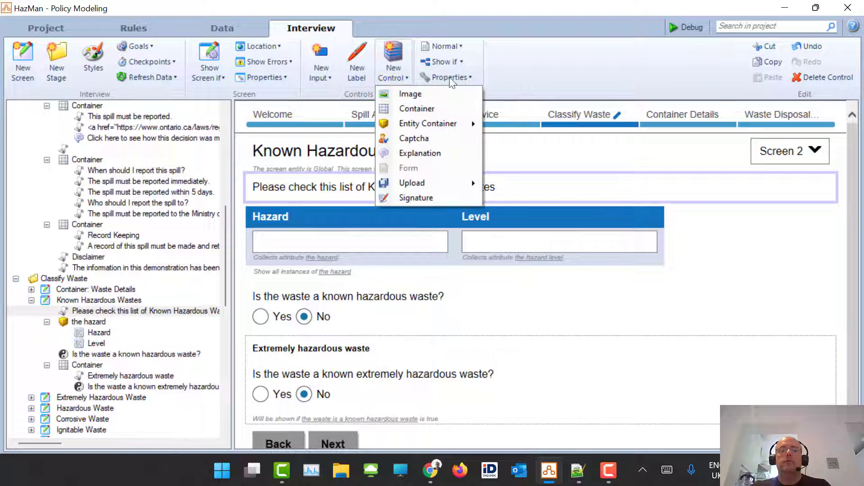
click(313, 77)
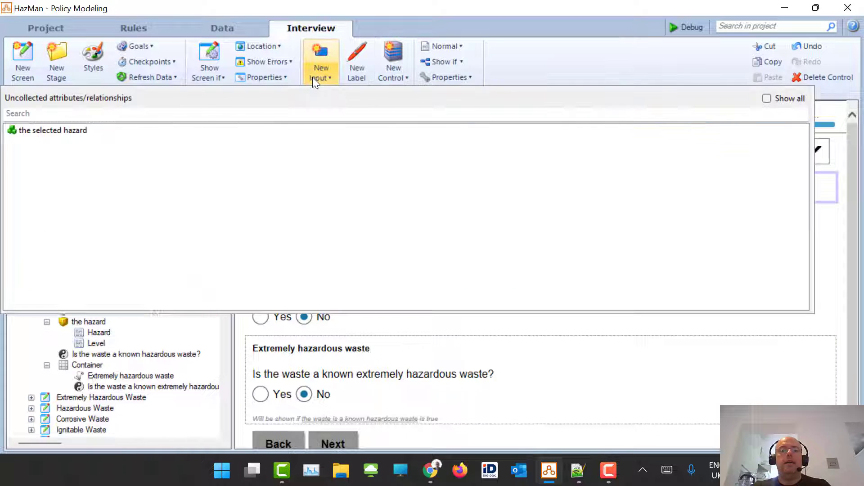
click(69, 131)
double_click(68, 132)
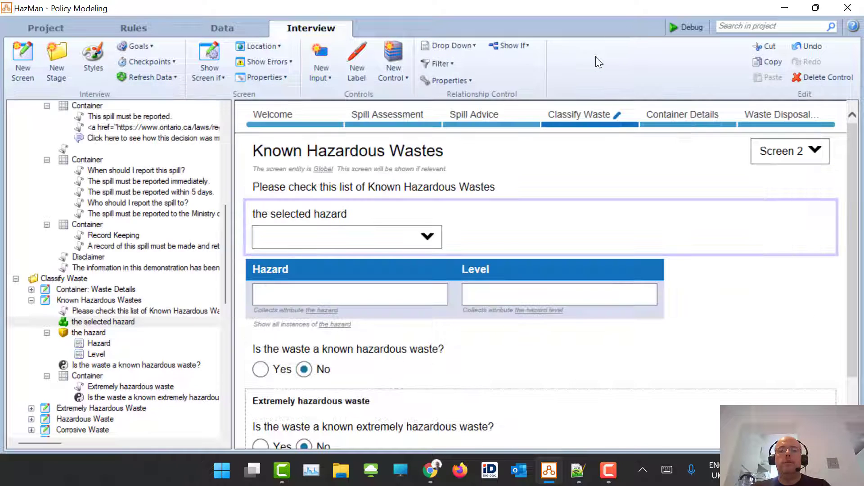
- Give the hazard level attribute the name "level" in the data model
click(223, 29)
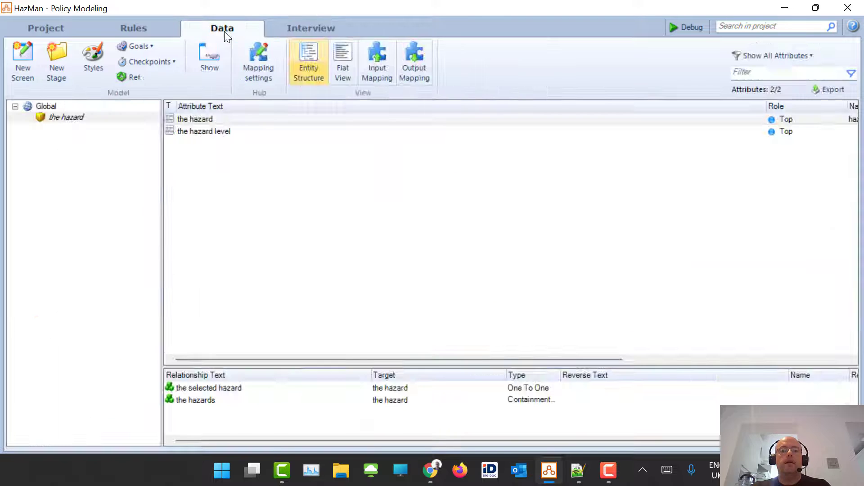
double_click(217, 131)
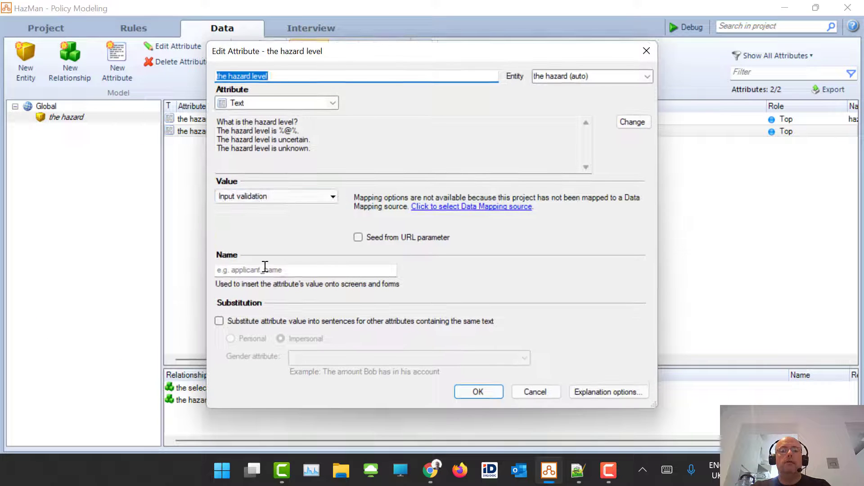
click(288, 270)
text(level)
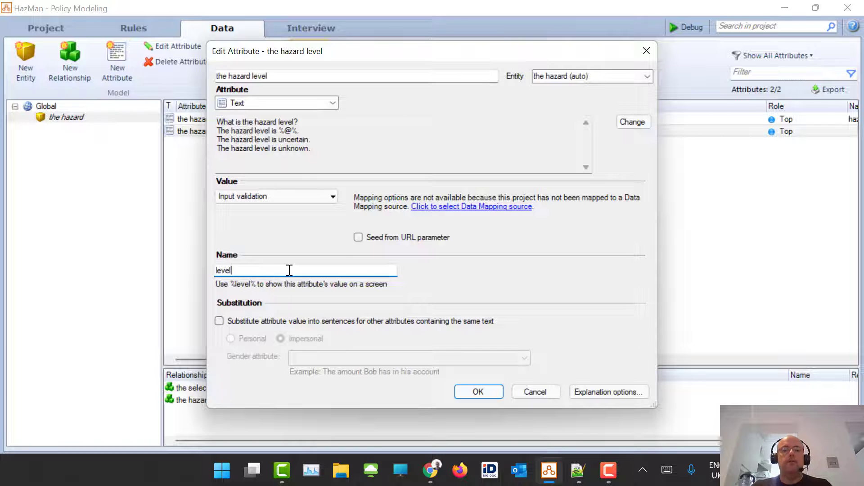
key(Return)
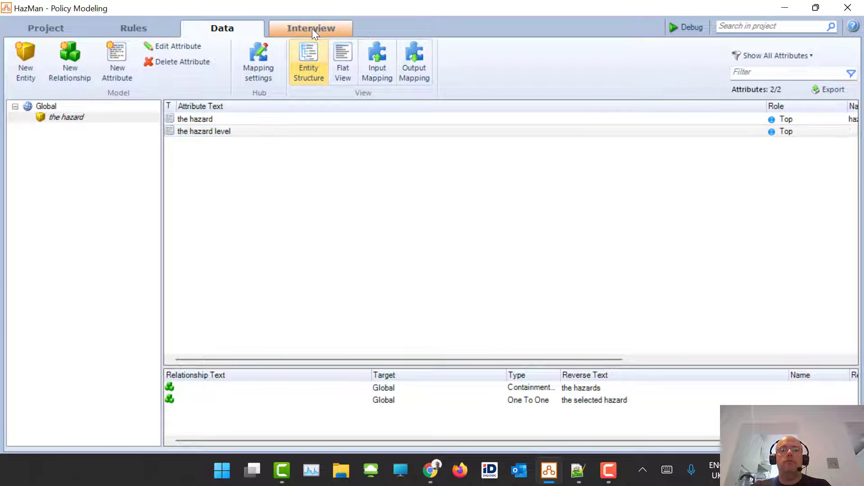
- Set the display text of the selected hazard drop-down on the Known Hazardous Wastes screen to "%hazard% - %level%"
click(311, 28)
click(338, 235)
click(339, 233)
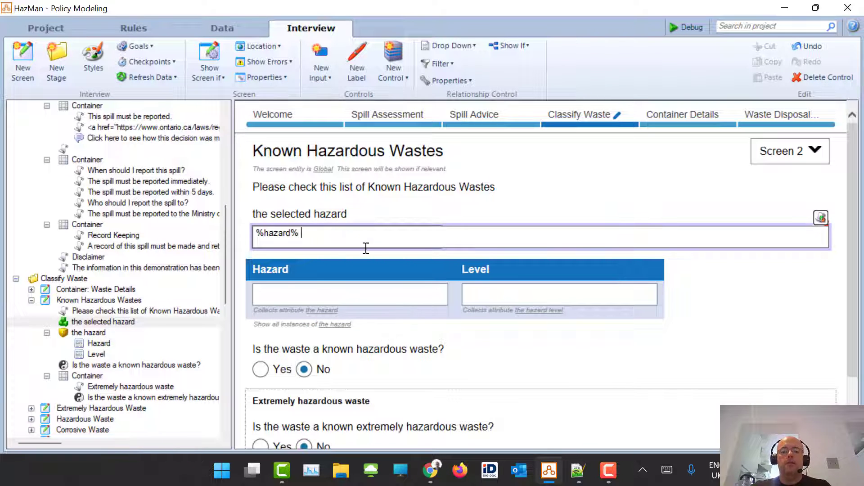
text(%%)
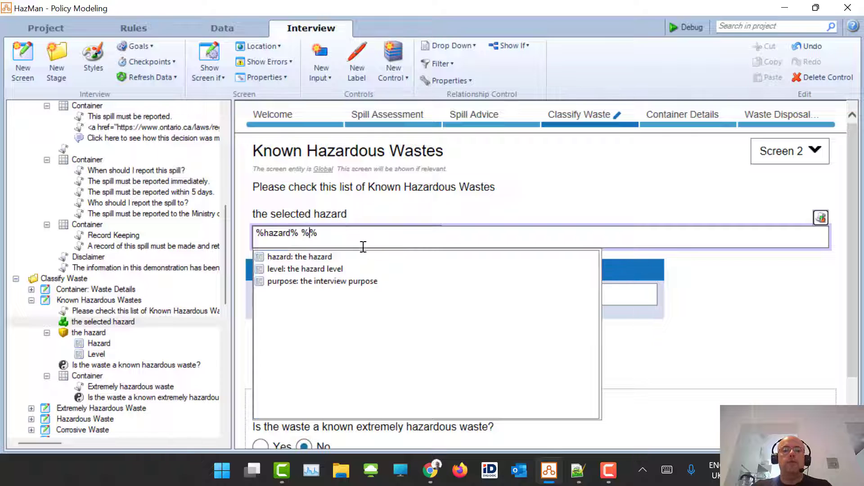
click(328, 269)
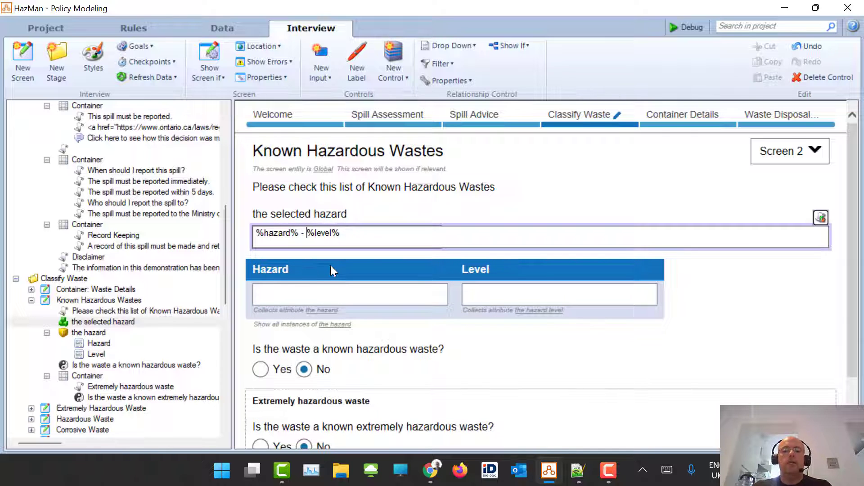
click(422, 199)
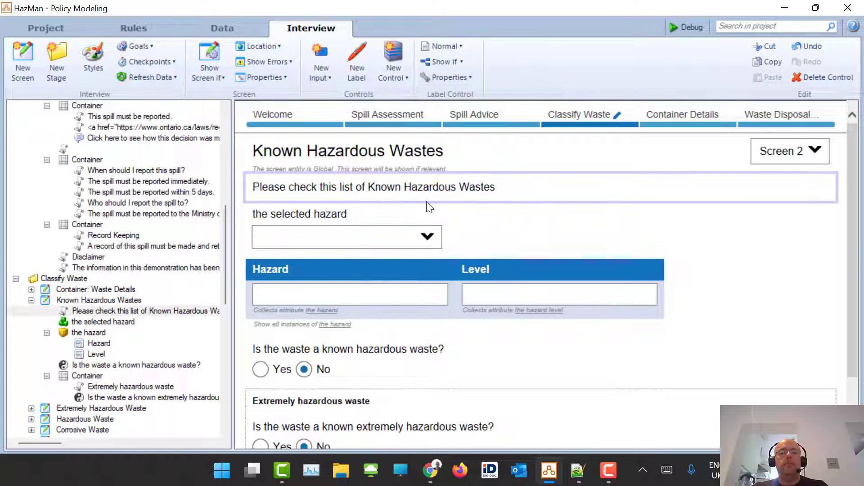
- Debug the project, check the options of the selected hazard drop-down, and leave the debugger
click(396, 241)
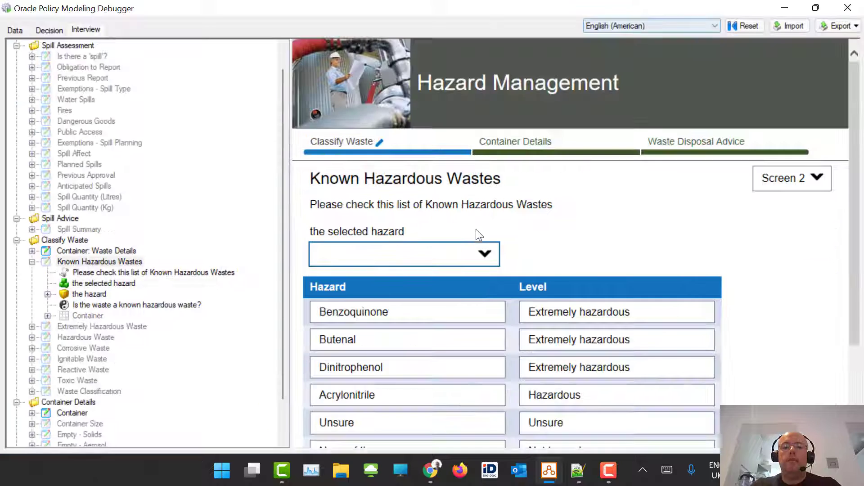
click(475, 246)
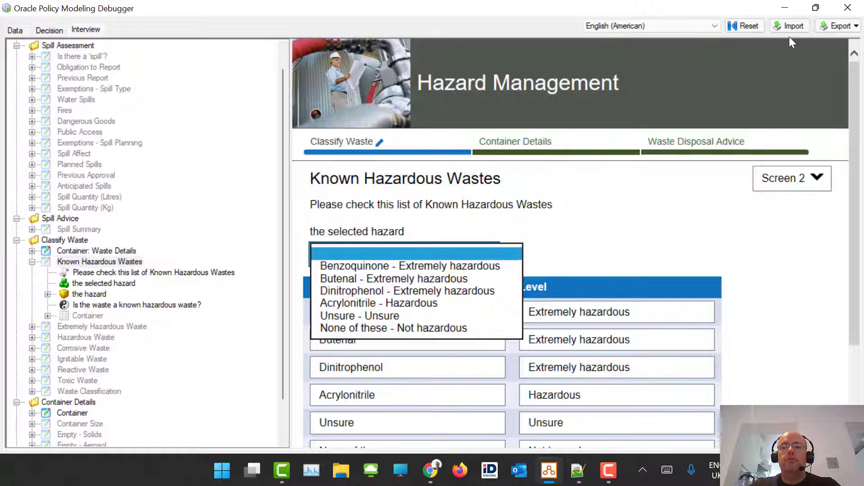
click(785, 7)
- Add a folder directly under the Rules root, named with the author's first name
click(133, 28)
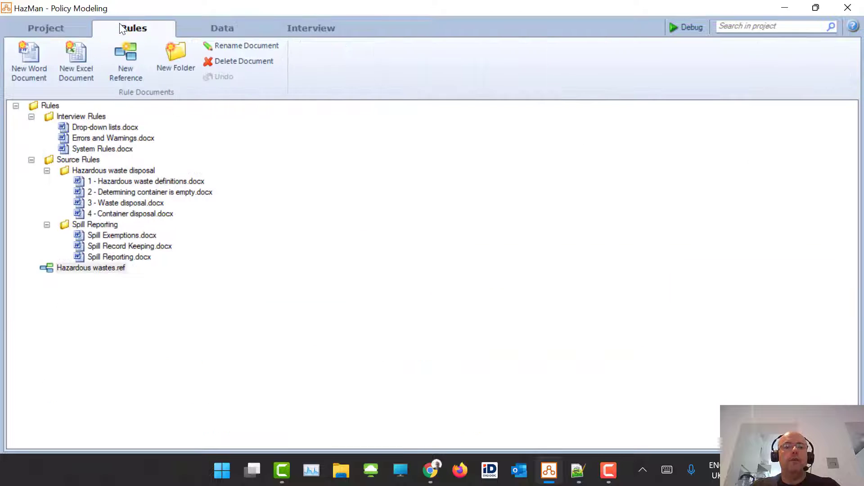
click(50, 105)
click(177, 59)
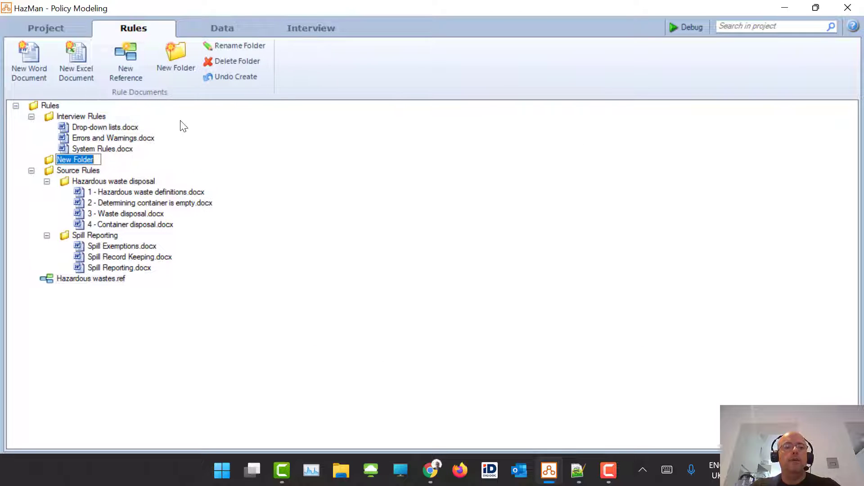
text(Richard)
key(Return)
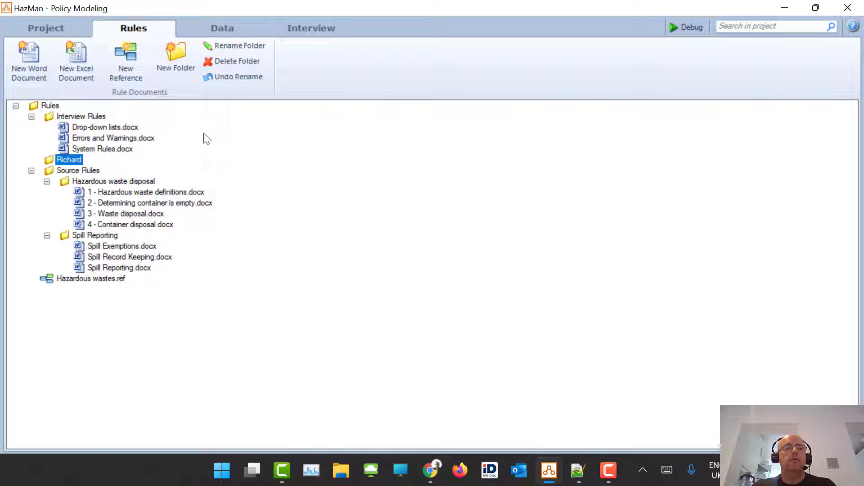
- Create the Word rule document "New HazMan Rules" in the new folder with the rule "The selected hazard = For(the selected hazard, the hazard)"
click(30, 72)
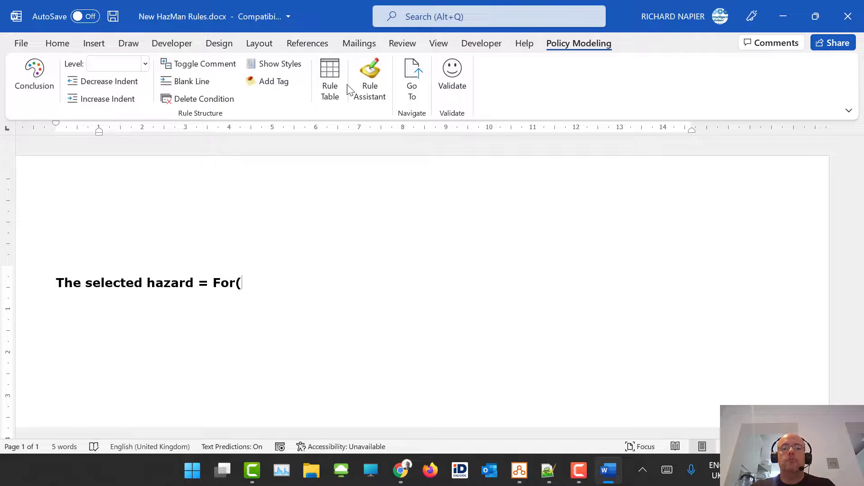
click(371, 96)
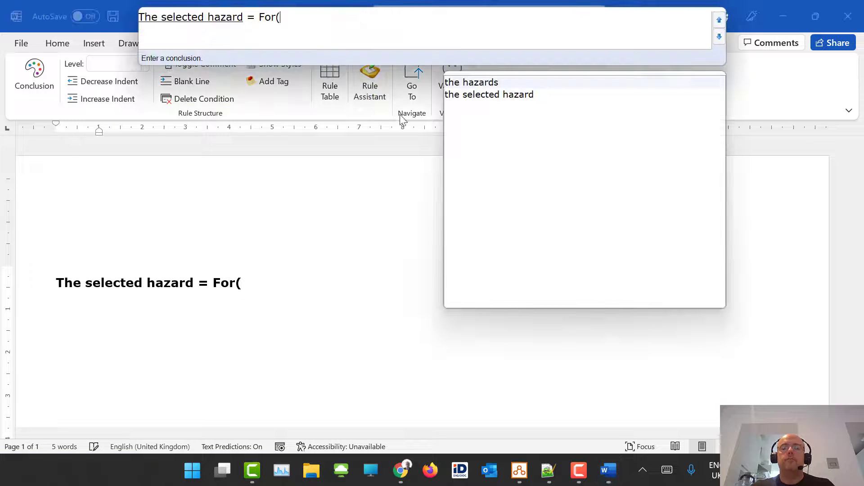
click(496, 96)
double_click(494, 95)
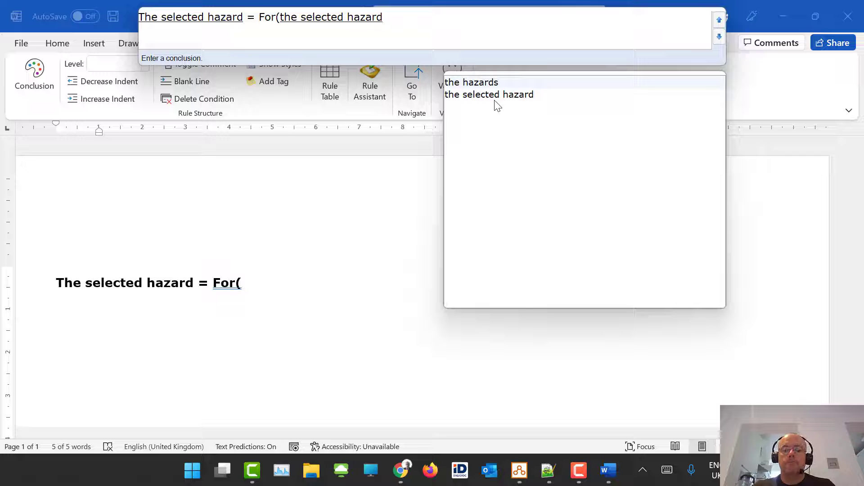
text(,the)
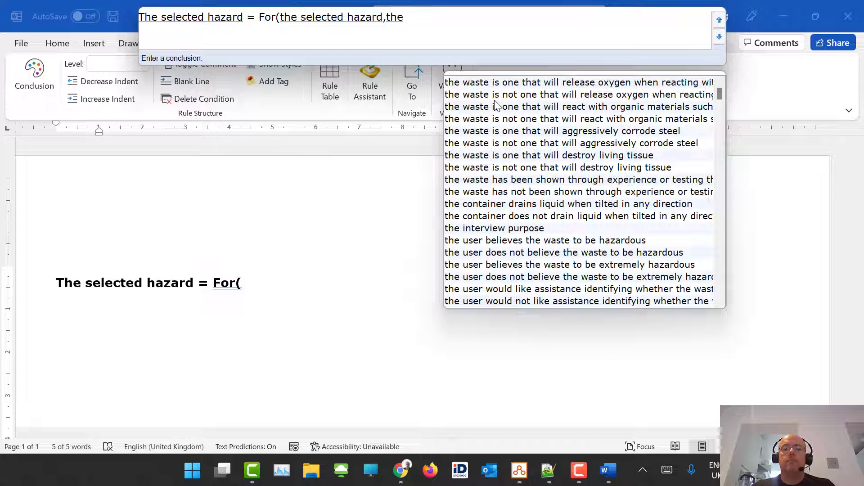
text( jaz)
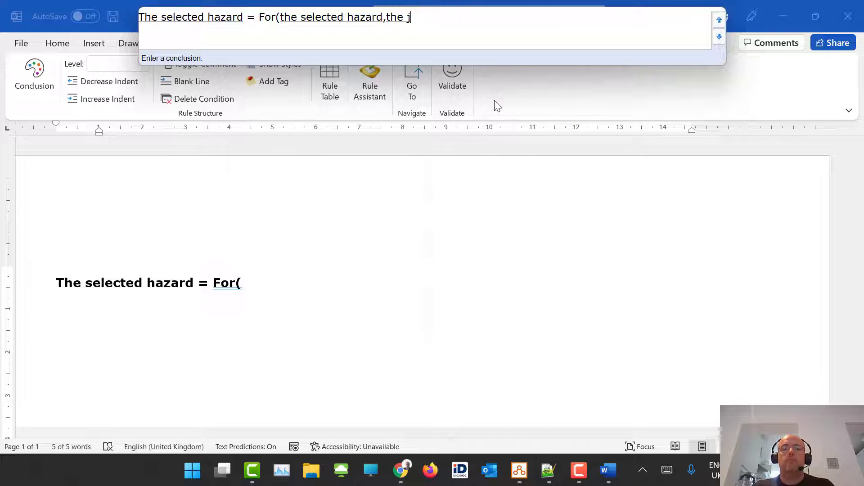
key(BackSpace)
text(haz)
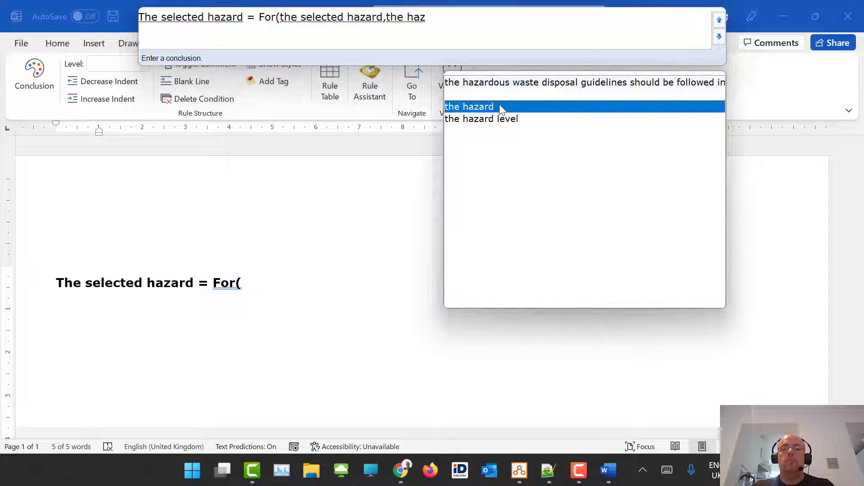
click(497, 107)
text())
key(Return)
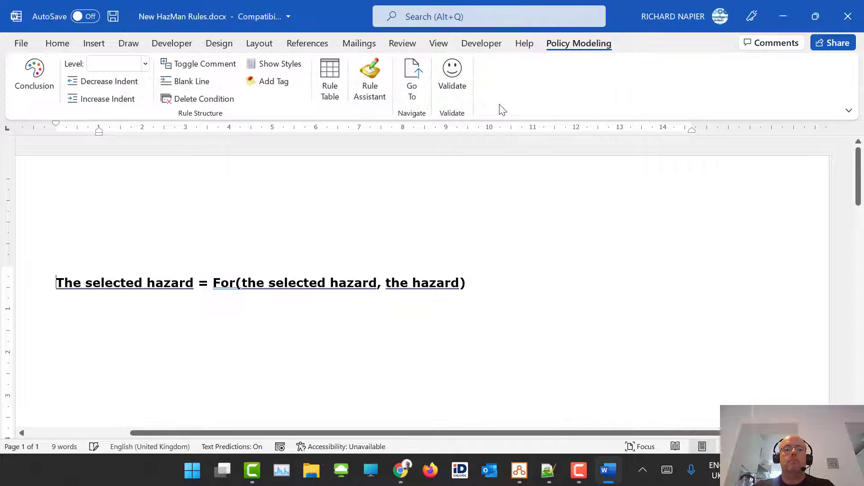
- Add the rule "The selected hazard level = For(the selected hazard, the hazard level)" below the first rule and validate the document
drag(476, 279, 2, 283)
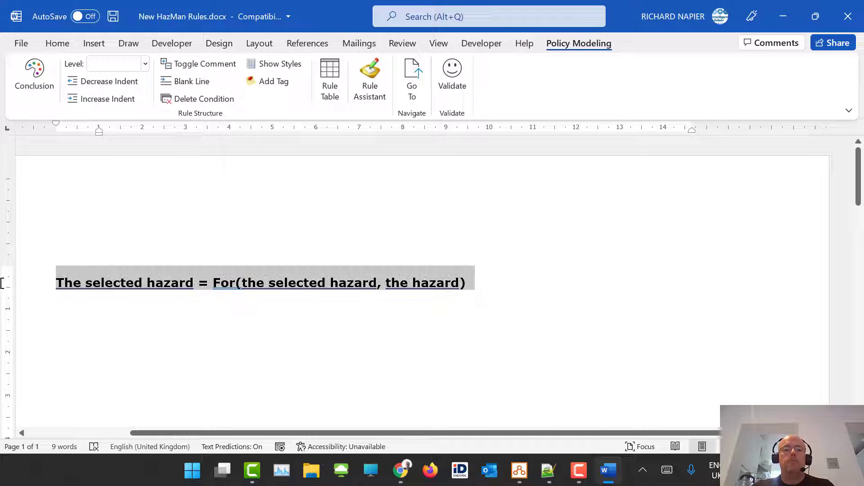
click(71, 326)
click(502, 281)
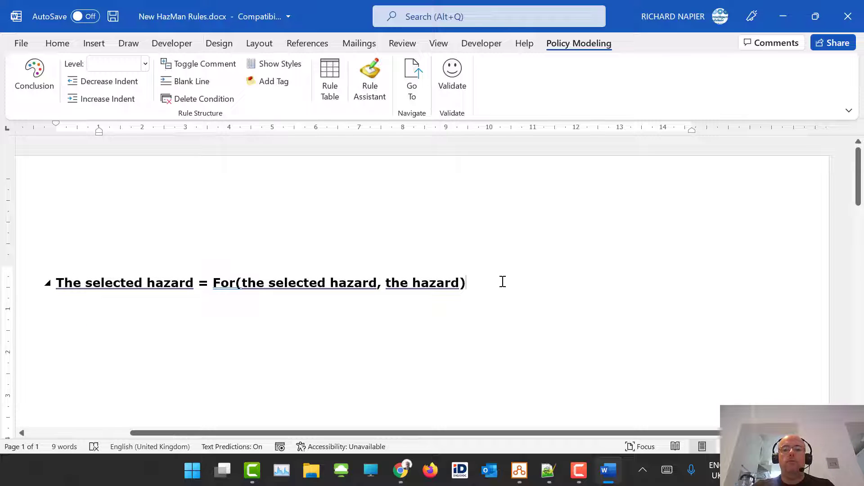
key(Return)
text(The selected hazard level = For(the selected hazard, the hazard level))
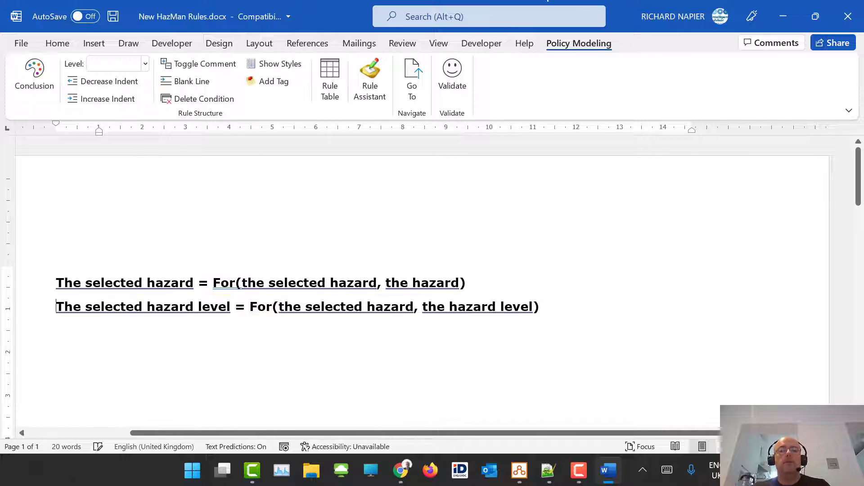
click(447, 84)
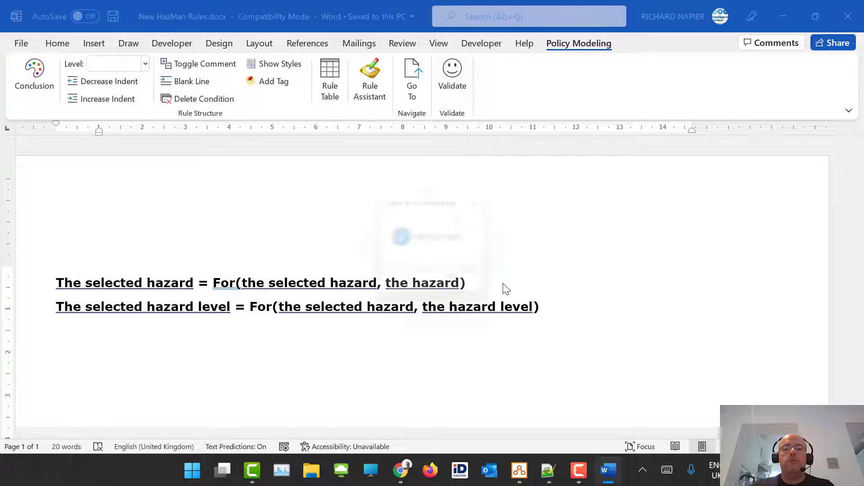
click(471, 284)
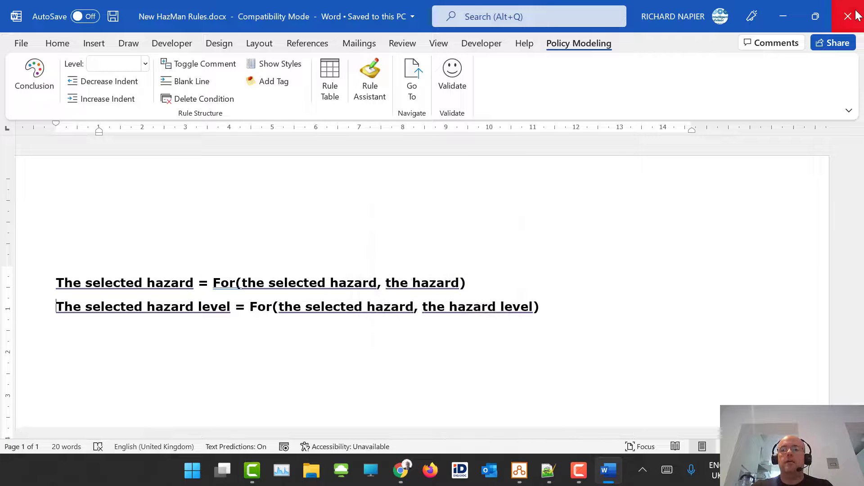
- Open the selected hazard attribute from its rule and give it the name "selected"
click(164, 282)
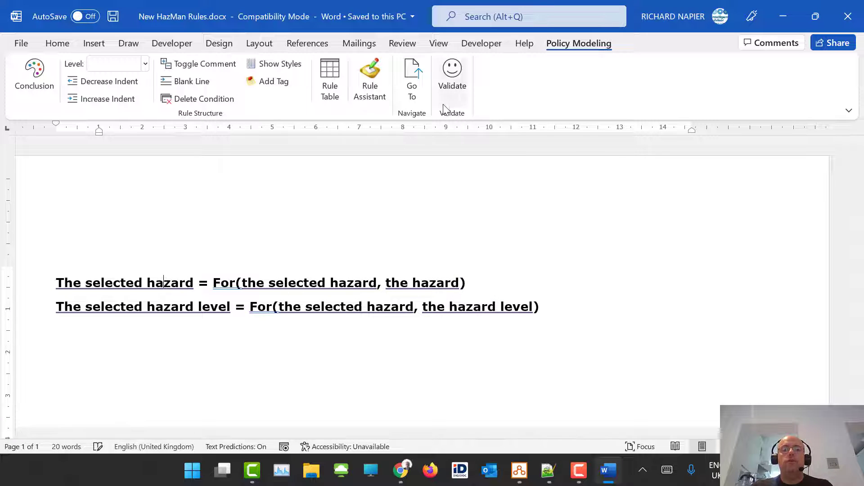
click(423, 88)
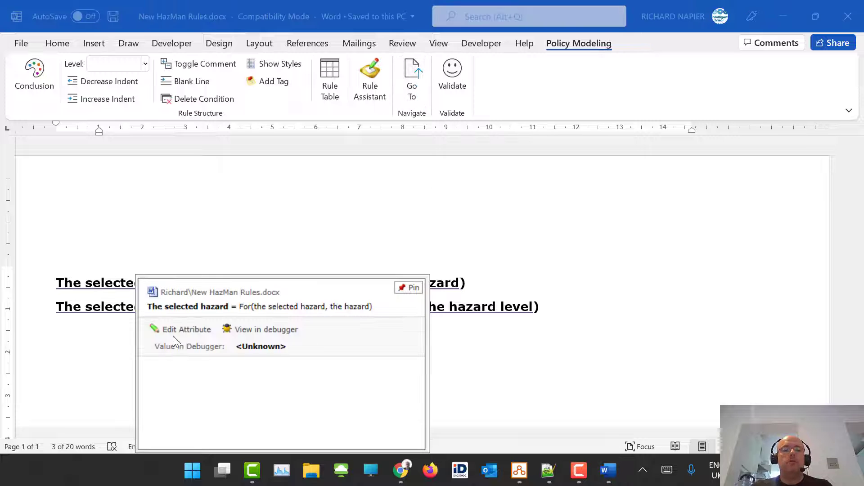
click(177, 334)
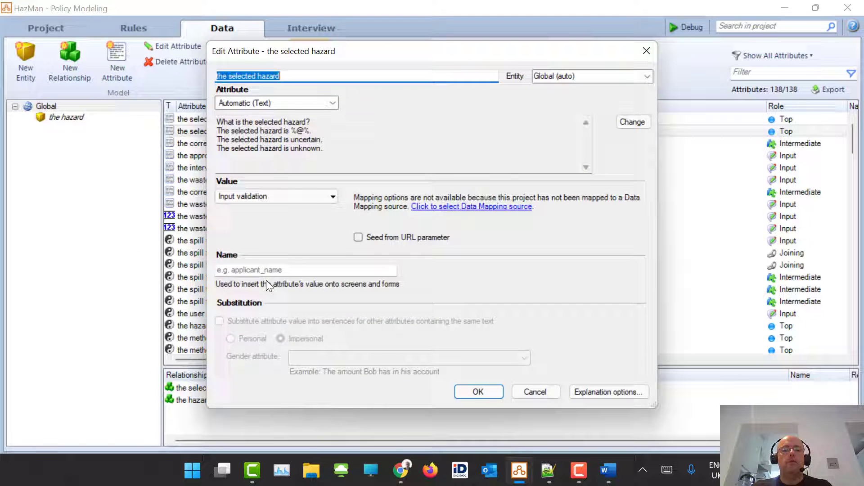
click(325, 267)
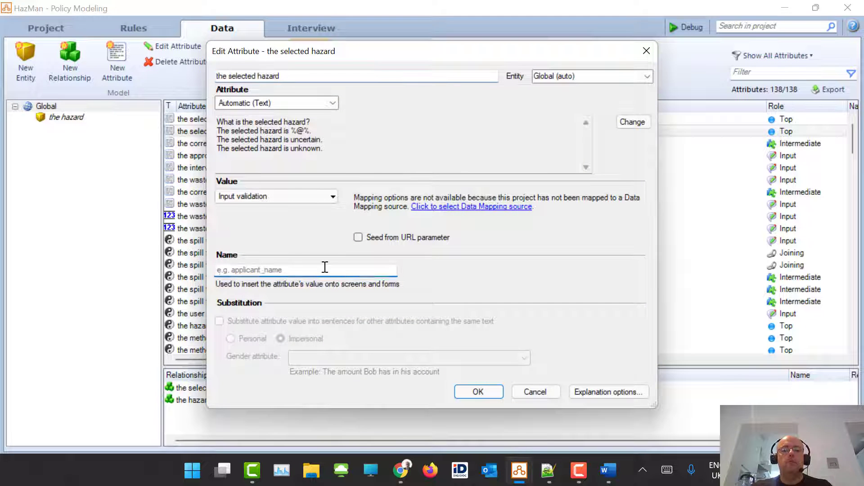
text(selected)
key(Return)
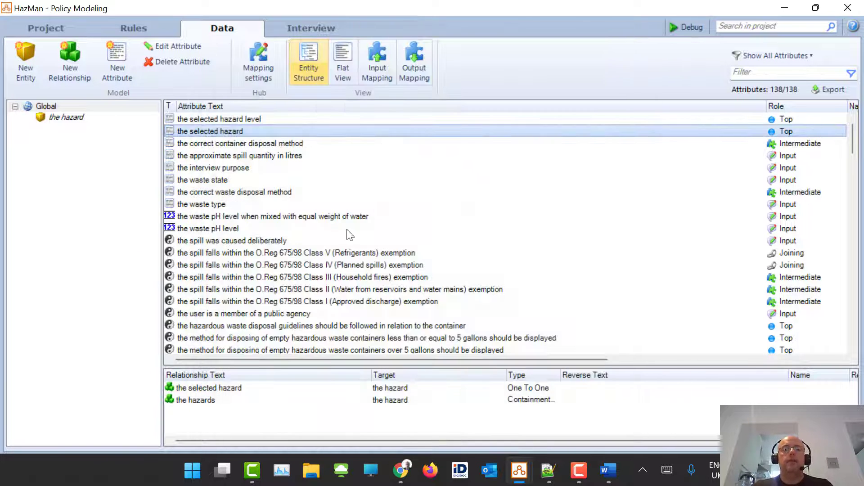
- Open the selected hazard level attribute from its rule in Word and give it the name "selectedlevel"
click(309, 32)
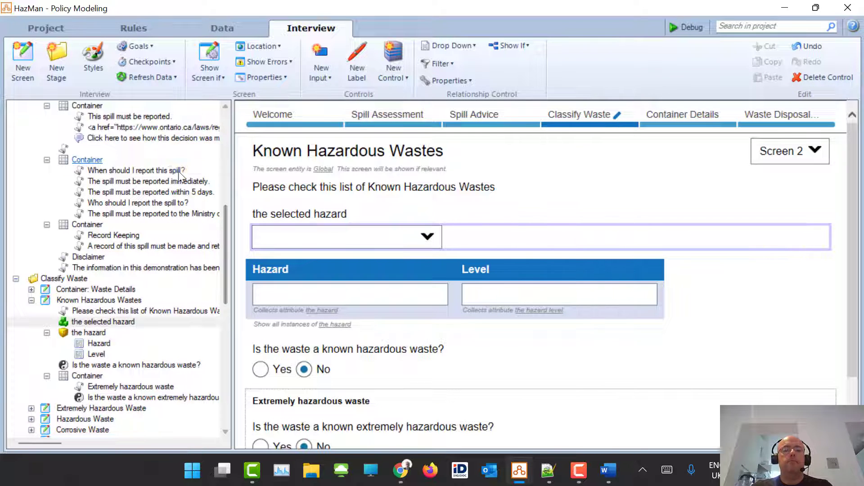
key(alt+Tab)
click(200, 271)
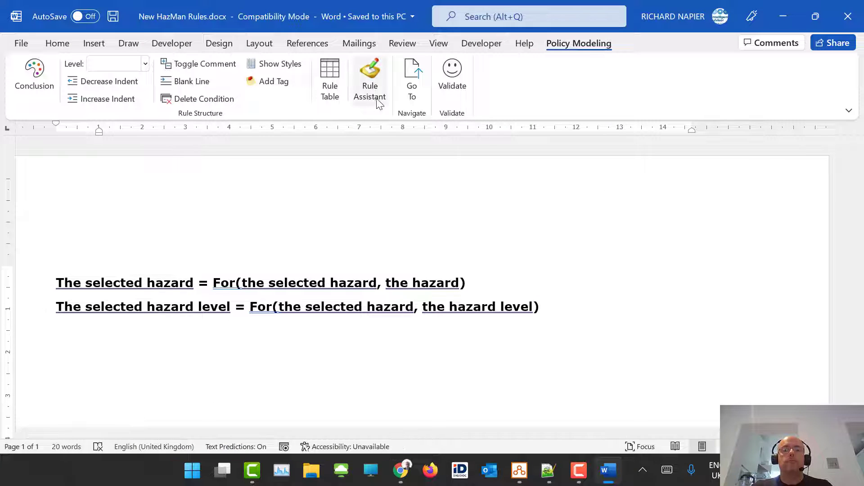
click(411, 100)
text(level)
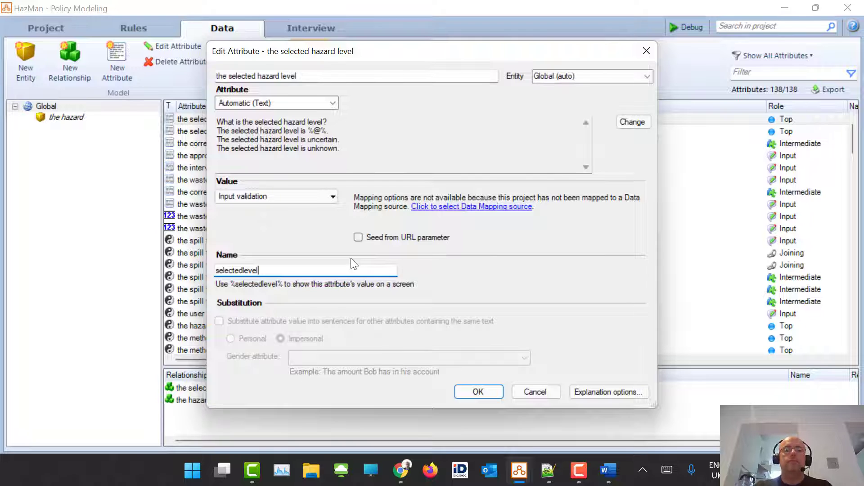
key(Return)
- Set the new label on the Known Hazardous Wastes screen to "you selected : %selected%, which is %selectedlevel%"
click(307, 28)
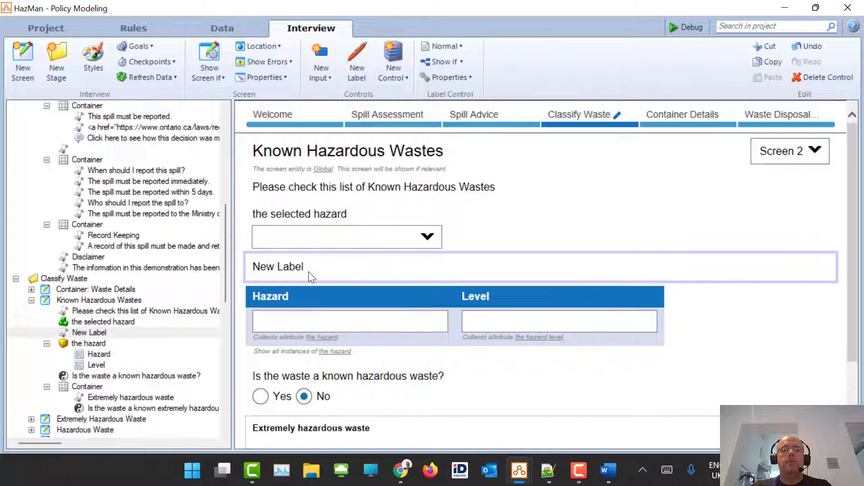
double_click(309, 271)
text(you selec)
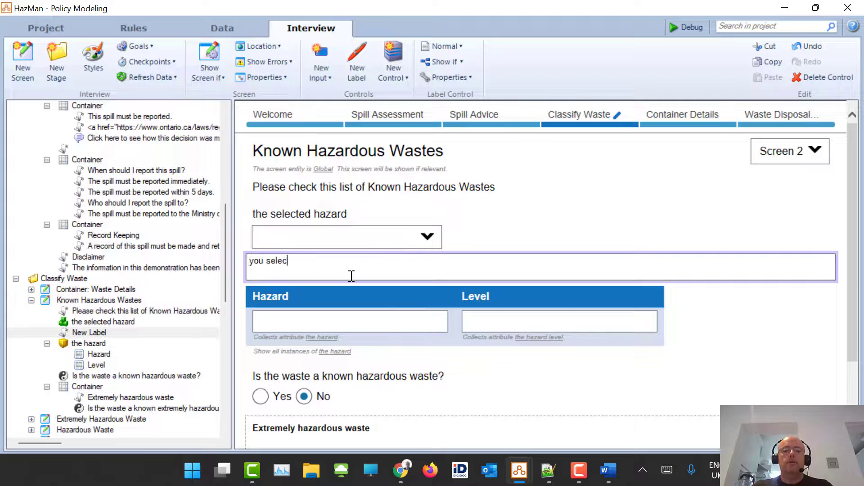
text(ted : %sel)
click(352, 288)
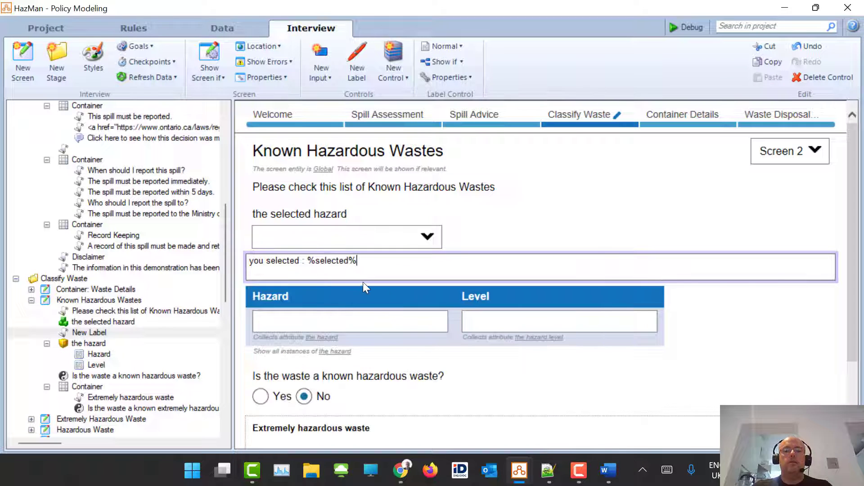
text(, which is )
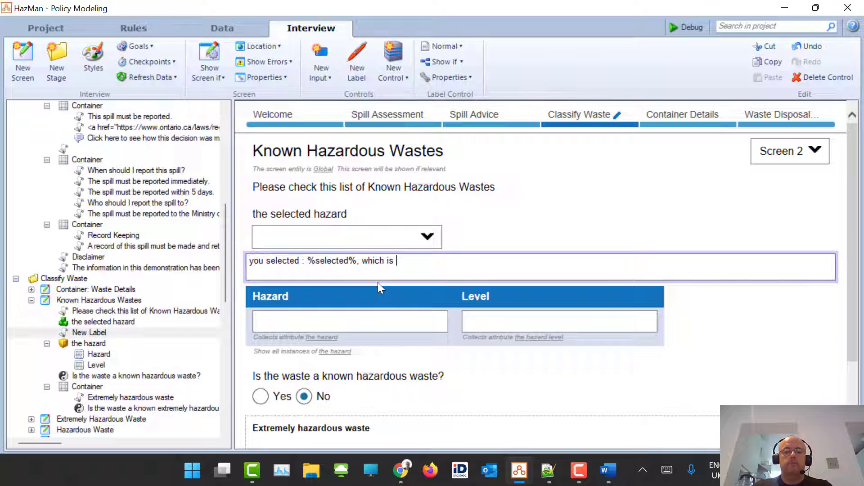
text(%%)
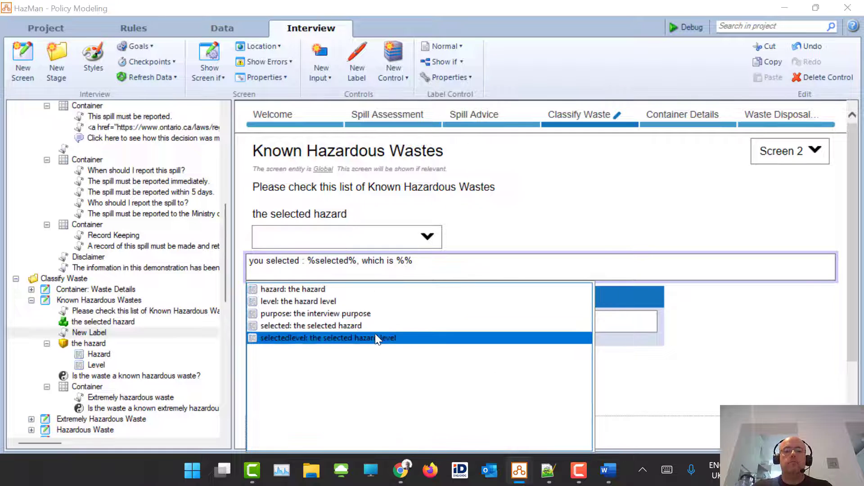
click(374, 337)
click(479, 215)
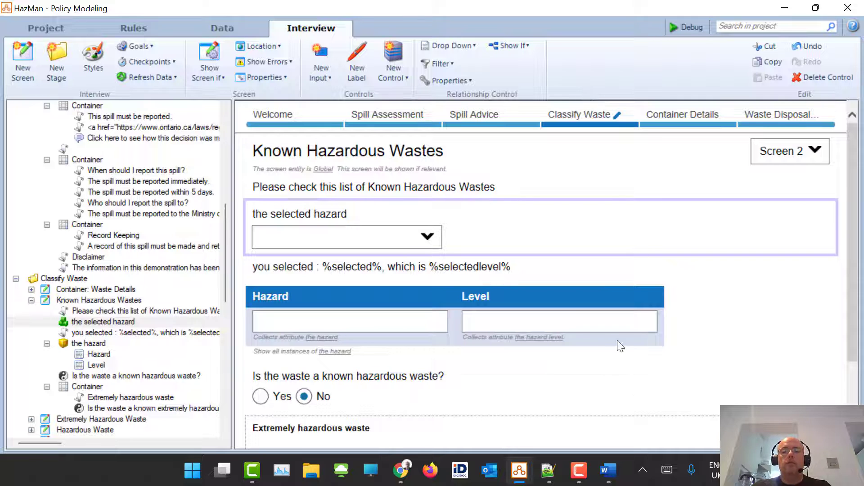
- Close the Word rule document and debug the interview, selecting first Benzoquinone and then Dinitrophenol as the selected hazard to check the label
click(608, 471)
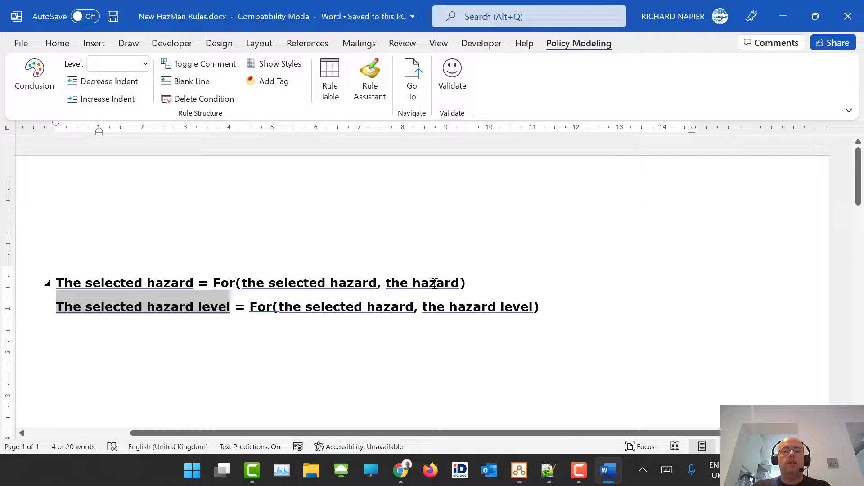
click(848, 16)
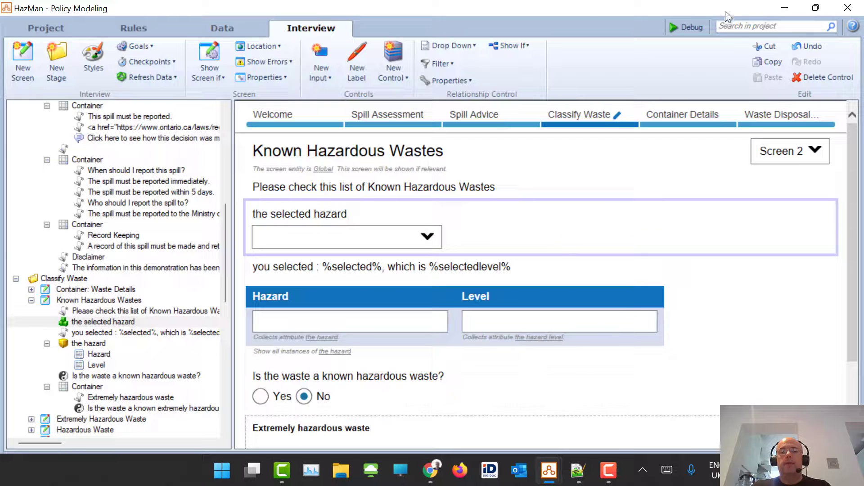
click(679, 30)
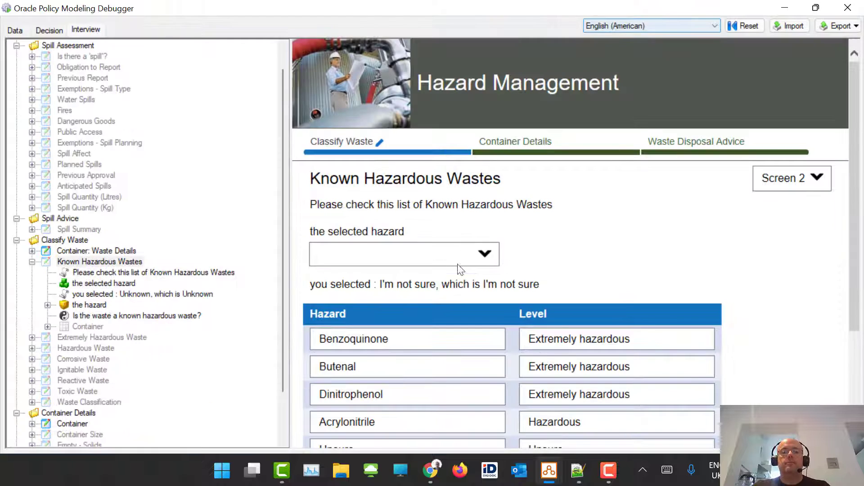
click(457, 255)
click(408, 270)
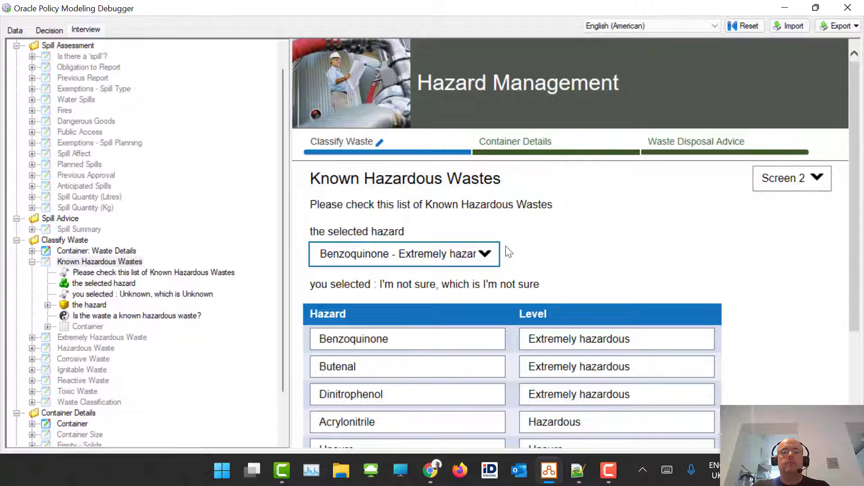
click(484, 255)
click(458, 276)
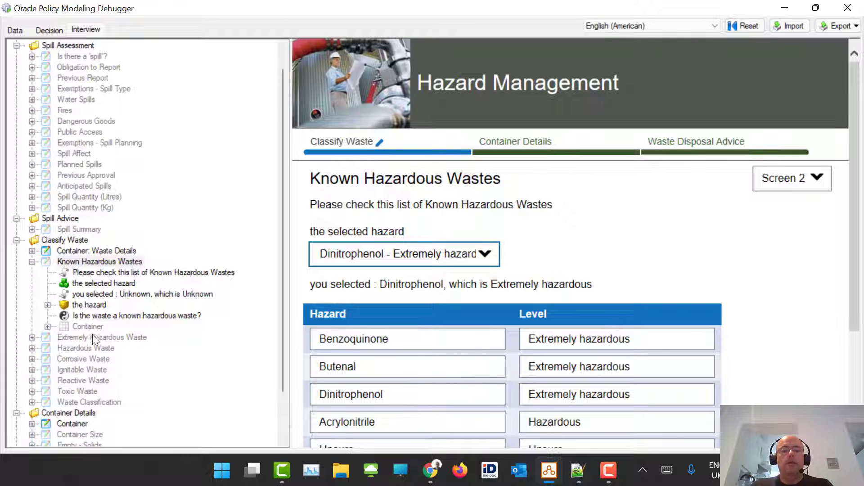
mouse_move(130, 338)
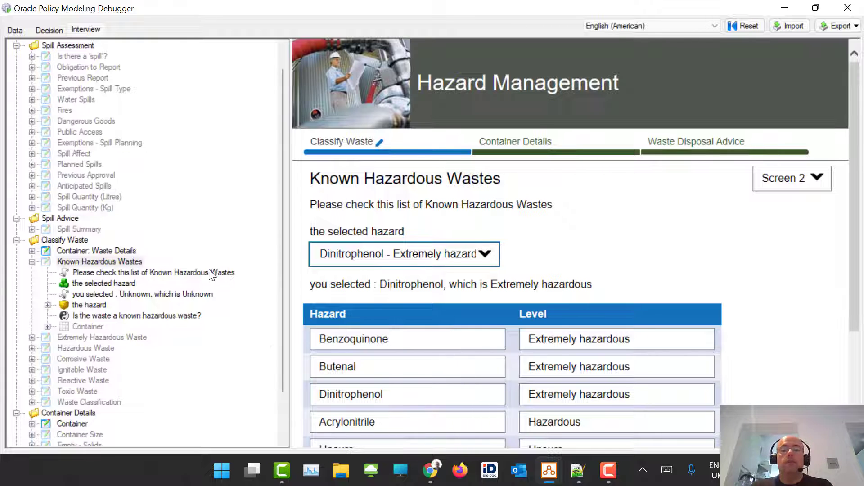
- Return to the project and add an interview screen titled "Specific Hazard" after the Known Hazardous Wastes screen
key(alt+Tab)
click(80, 300)
click(19, 57)
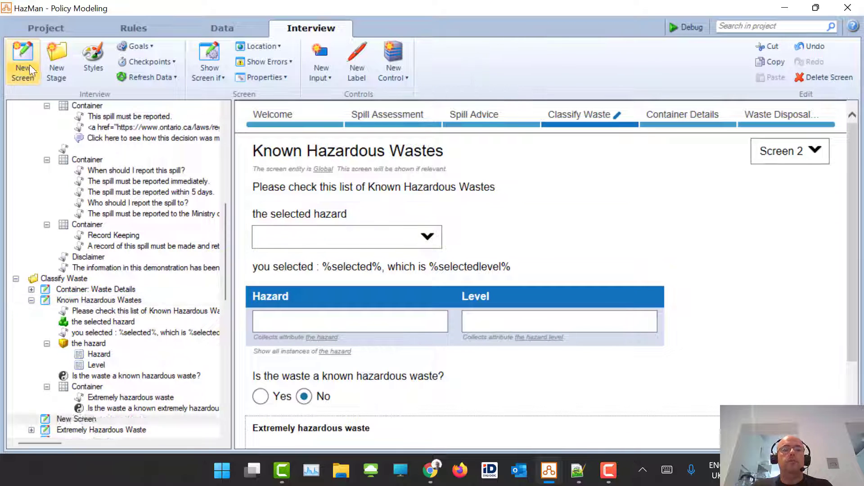
click(335, 156)
text(Specific Hazard)
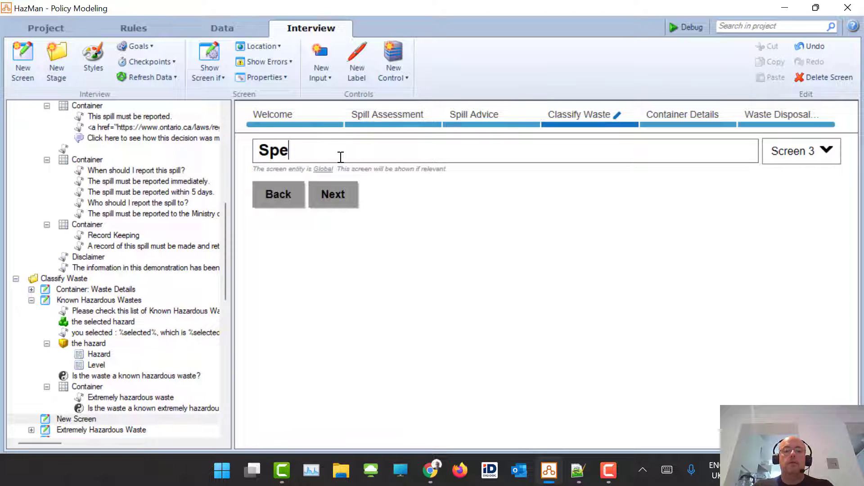
key(Return)
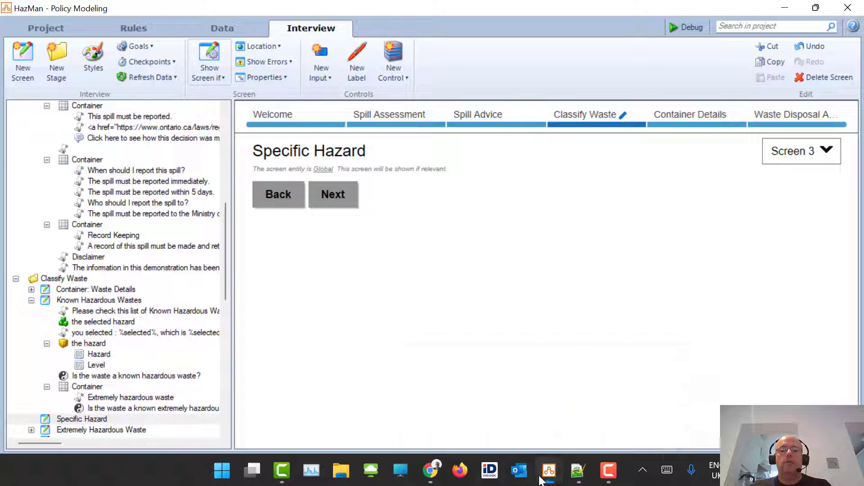
- Add the rule "The selected hazard is Benzoquinone if The selected hazard = "Benzoquinone"" to New HazMan Rules.docx and validate the document
click(113, 27)
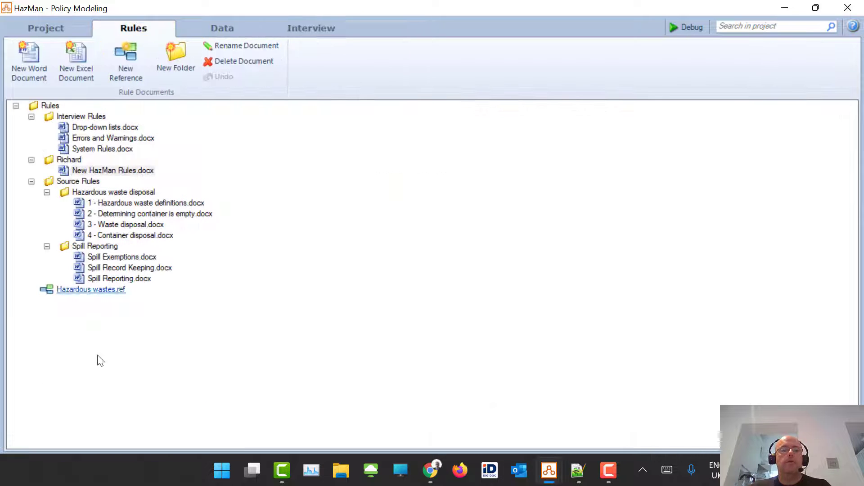
click(103, 171)
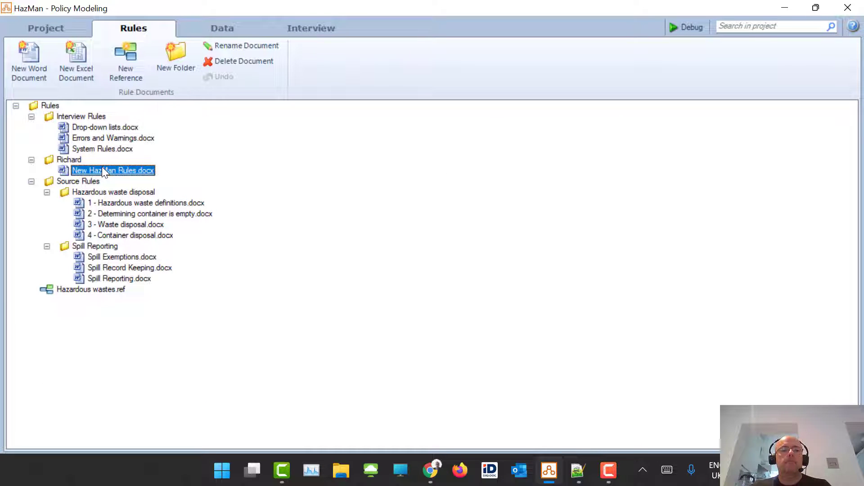
text(cted)
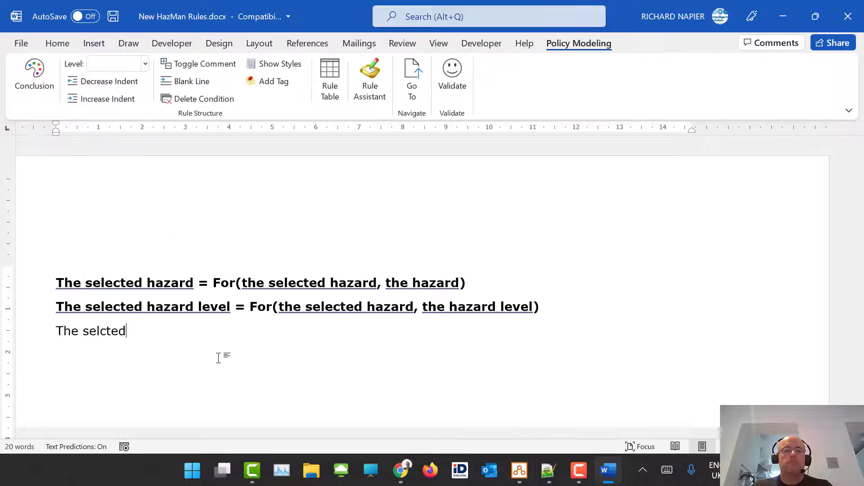
key(BackSpace)
key(BackSpace)
key(BackSpace)
key(BackSpace)
key(BackSpace)
key(BackSpace)
text(ect)
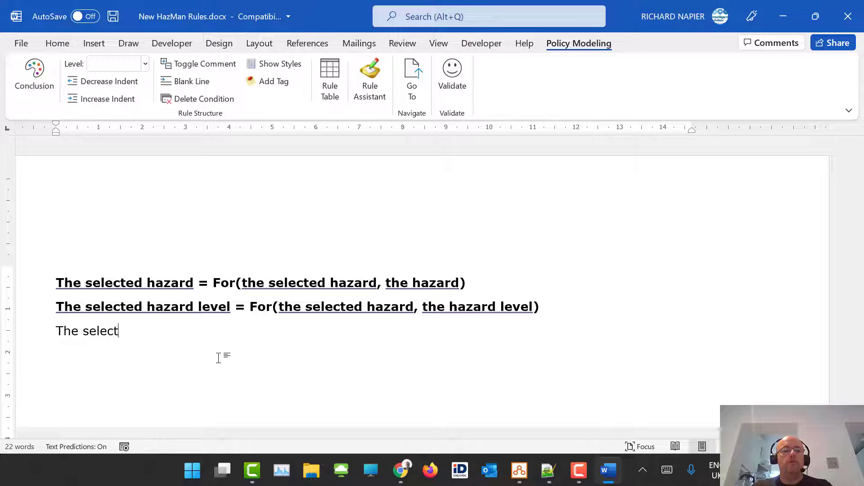
text(ed hazard)
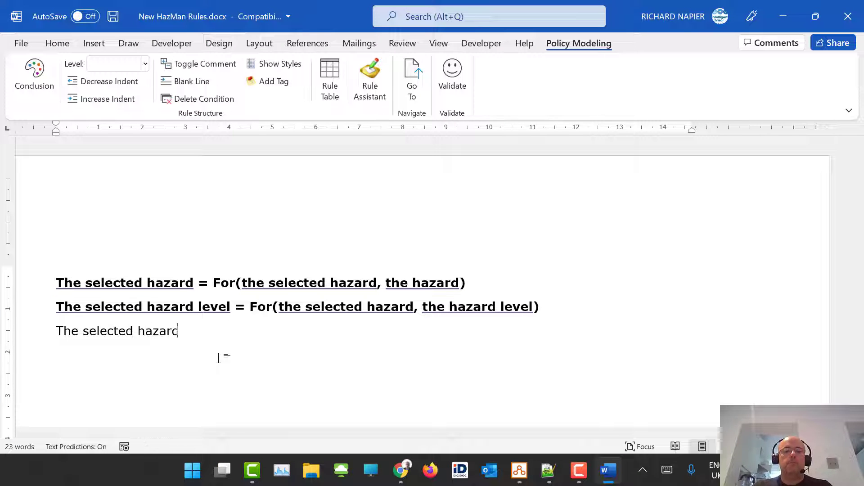
text( is Benzoquinone if)
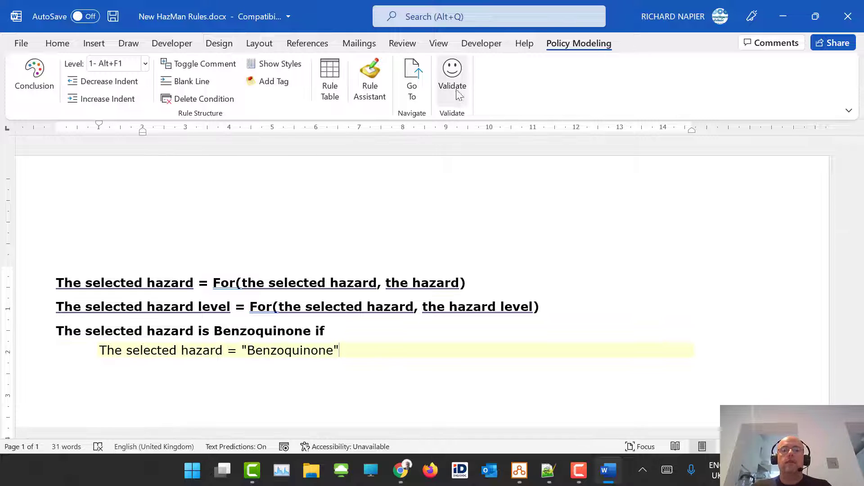
click(452, 75)
click(459, 283)
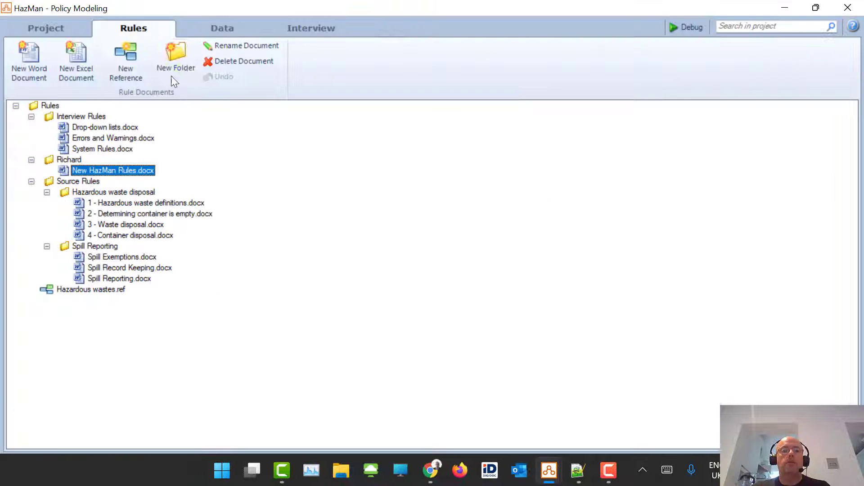
- Turn off Show if relevant for the Specific Hazard screen and show it only if the selected hazard is Benzoquinone
click(311, 28)
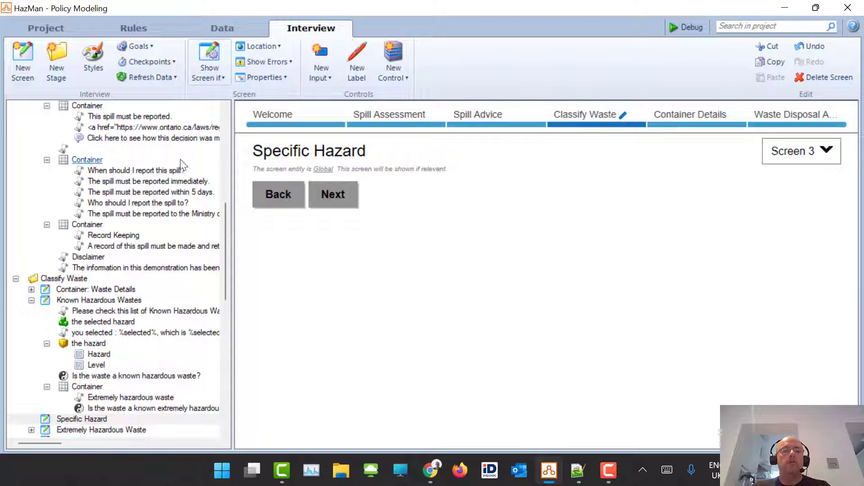
click(77, 408)
click(73, 418)
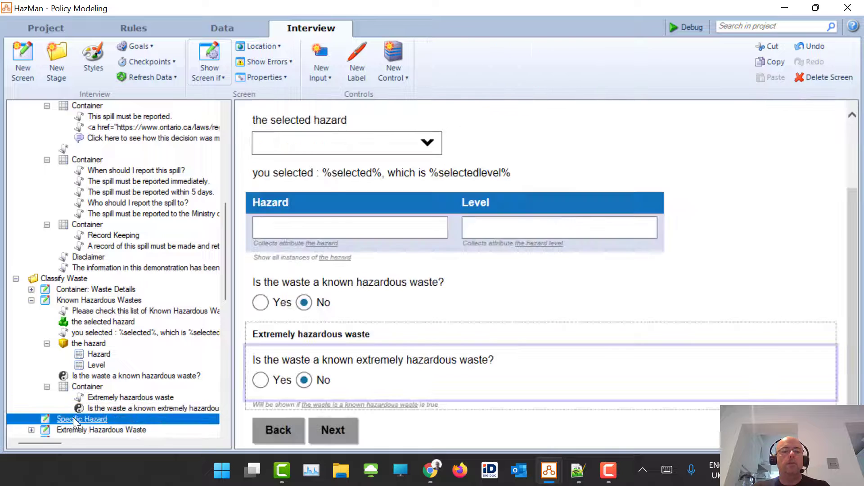
click(199, 67)
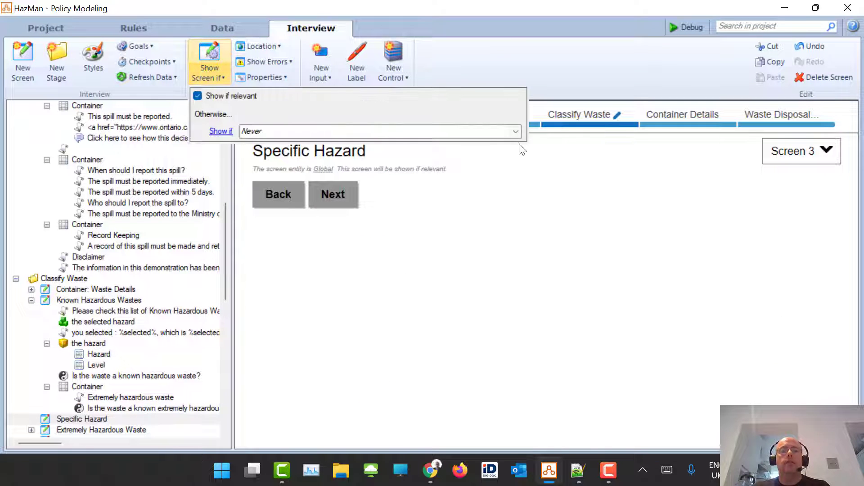
click(516, 131)
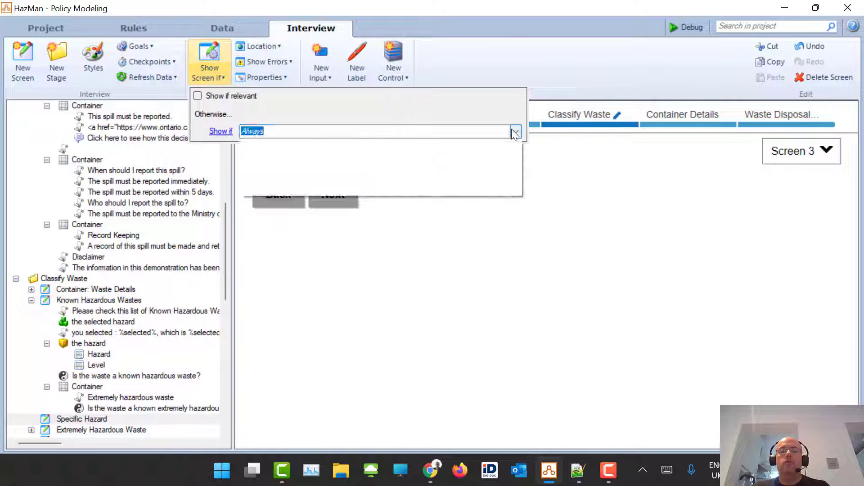
text(benz)
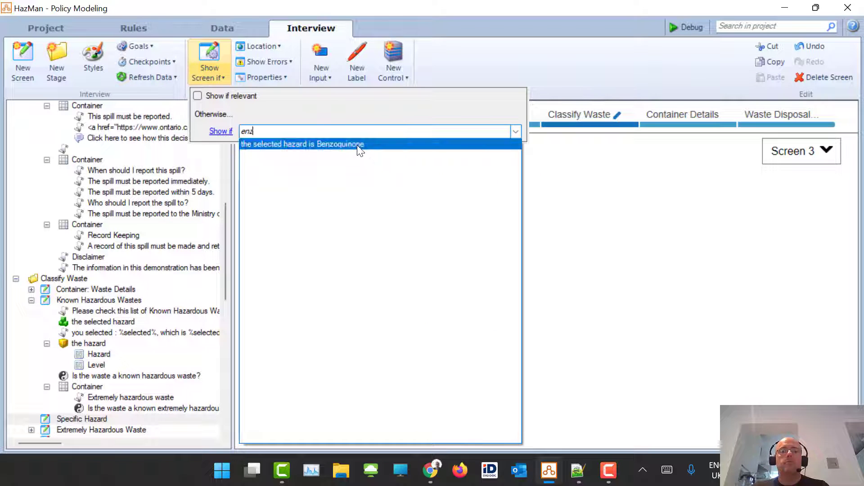
click(357, 143)
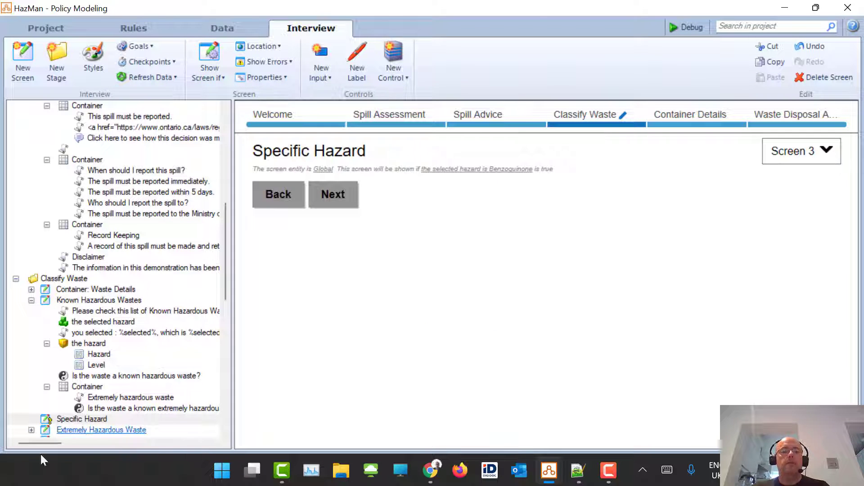
click(87, 419)
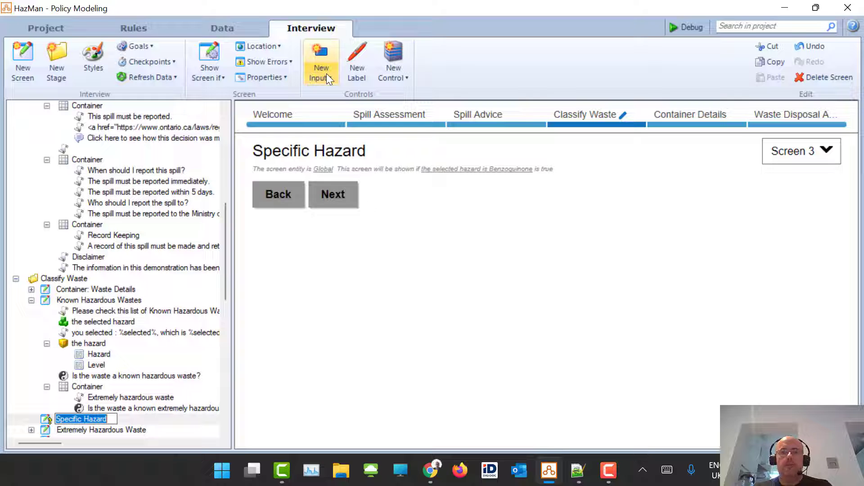
click(608, 471)
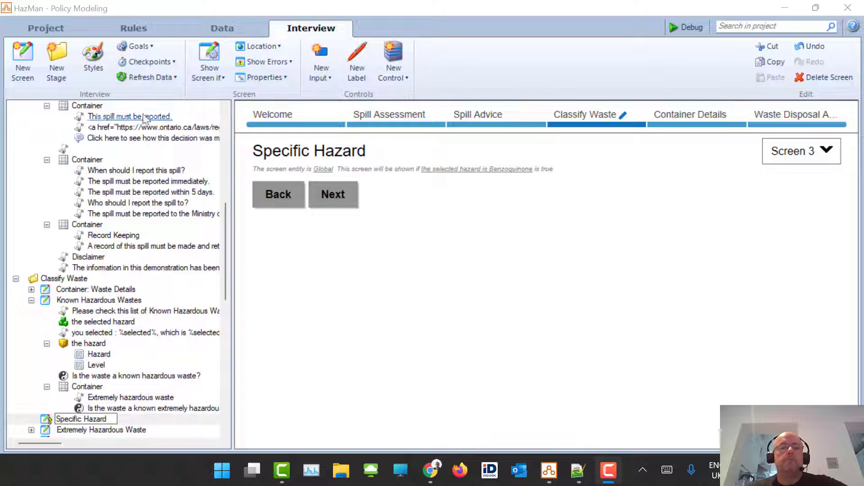